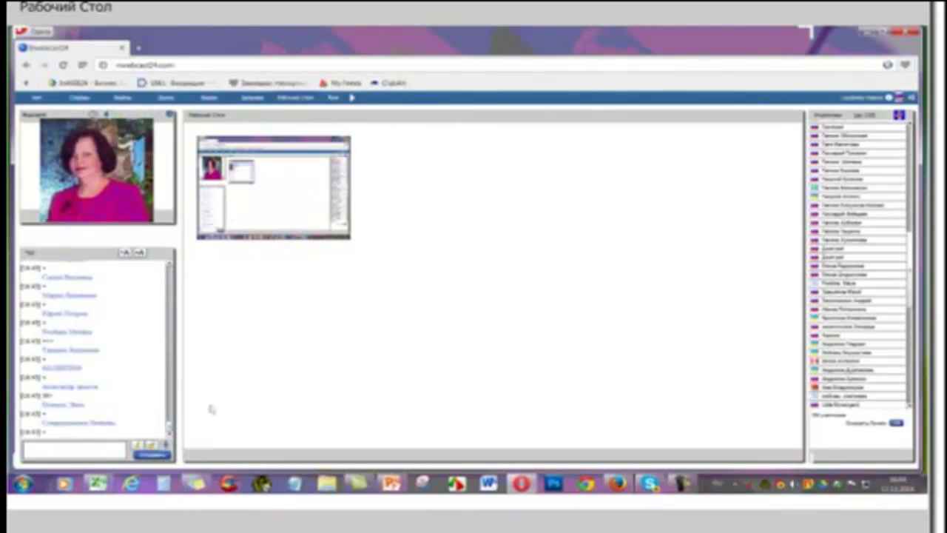
Switch to the Firefox window with the InWEB24 login page and enlarge the page zoom to 100%.
key("alt+Tab")
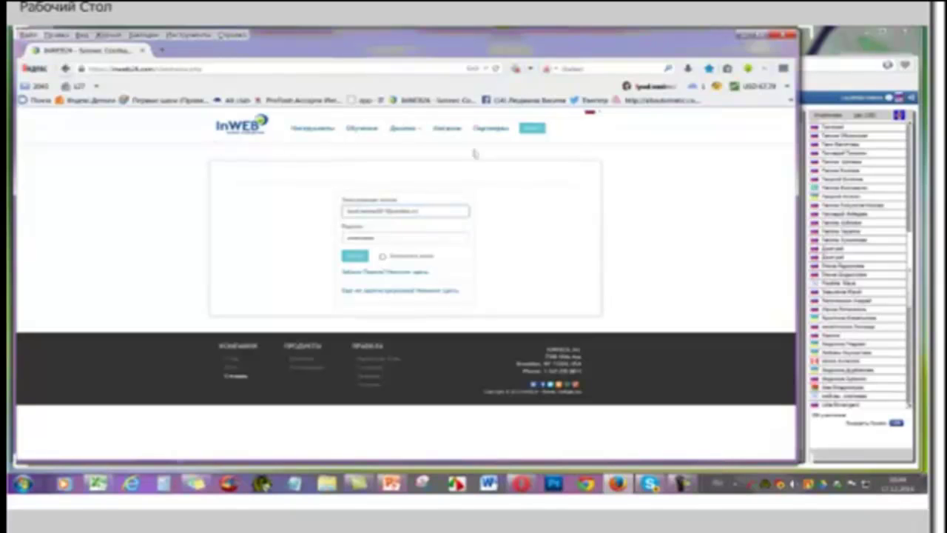
left_click(784, 68)
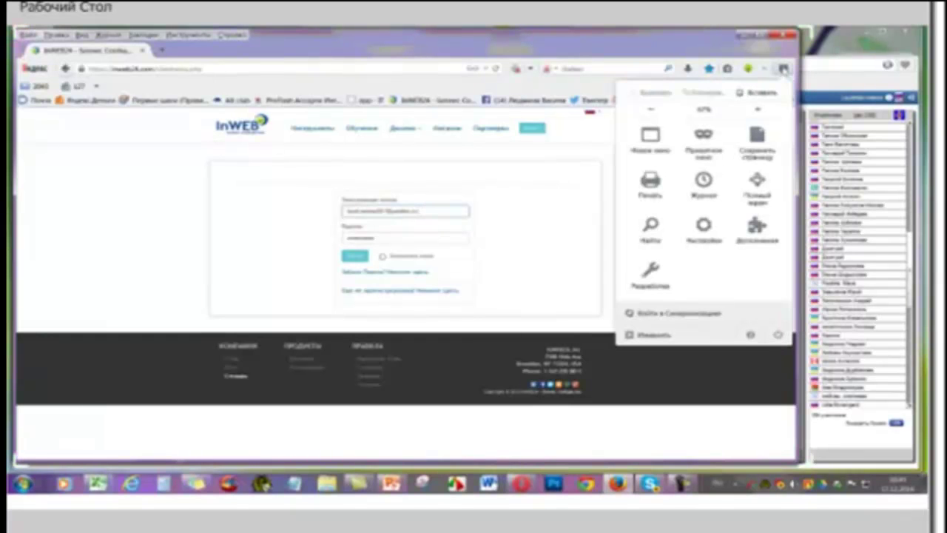
left_click(758, 110)
left_click(758, 109)
left_click(758, 109)
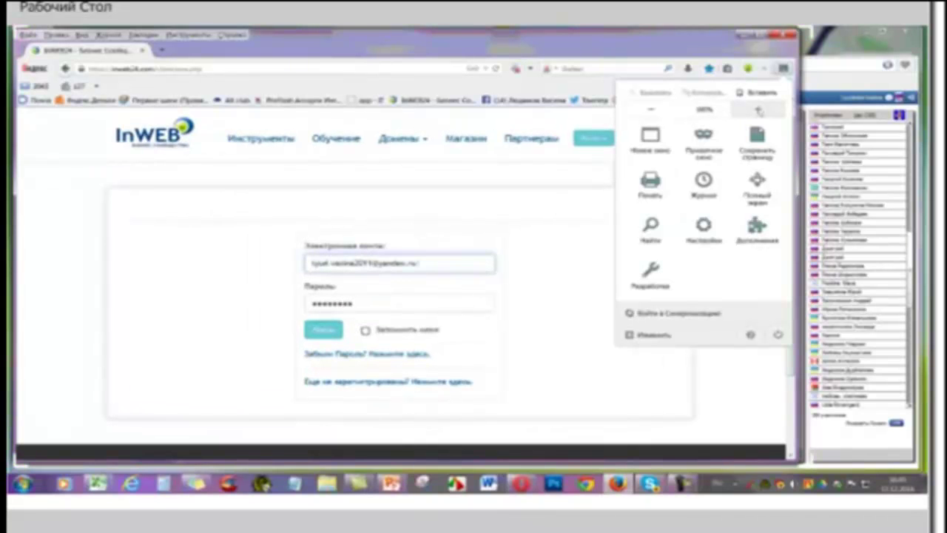
left_click(756, 395)
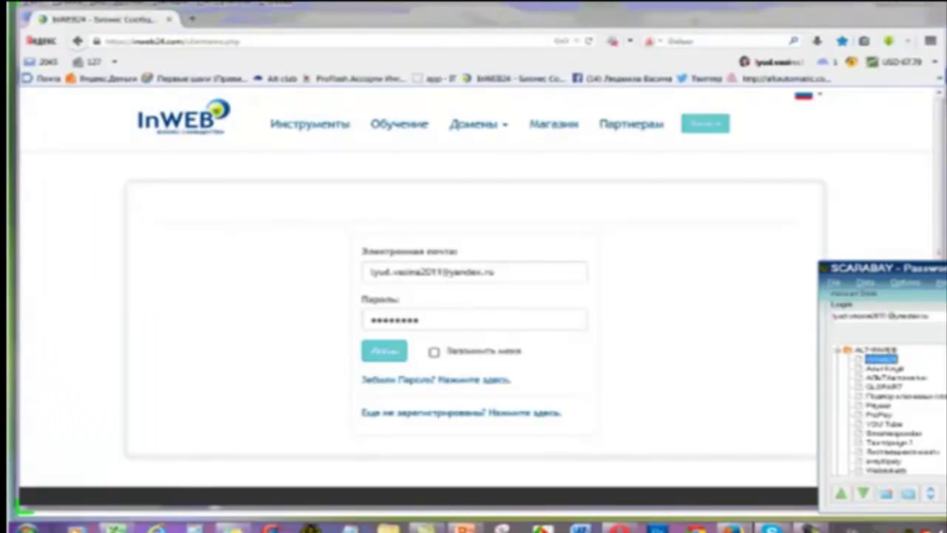
Log in to InWEB24 with the prefilled credentials and launch the InTouch V3 Email Marketing service from the services list.
key("Return")
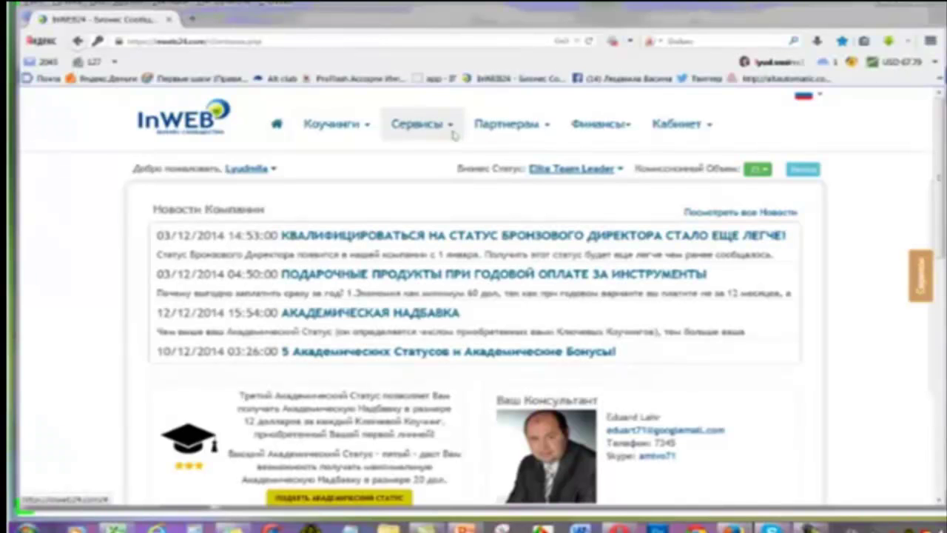
left_click(453, 125)
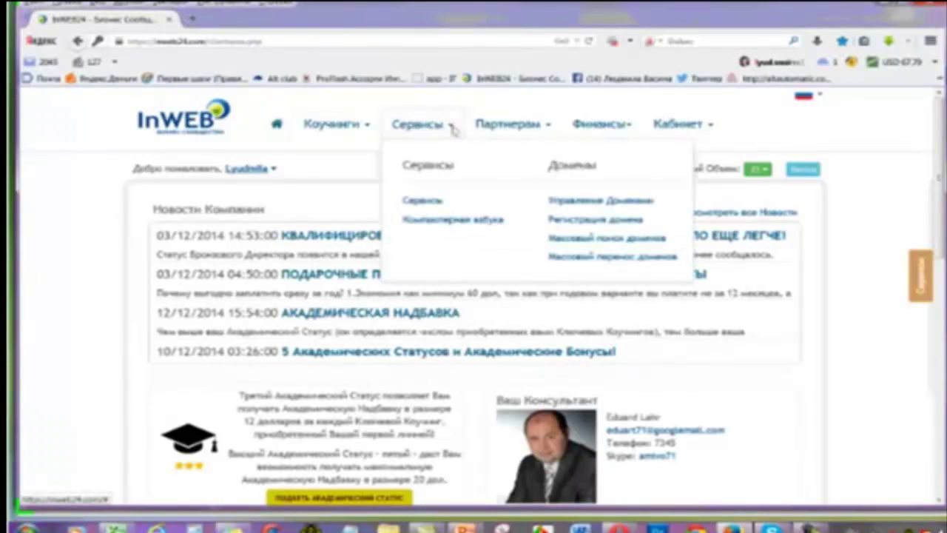
left_click(418, 202)
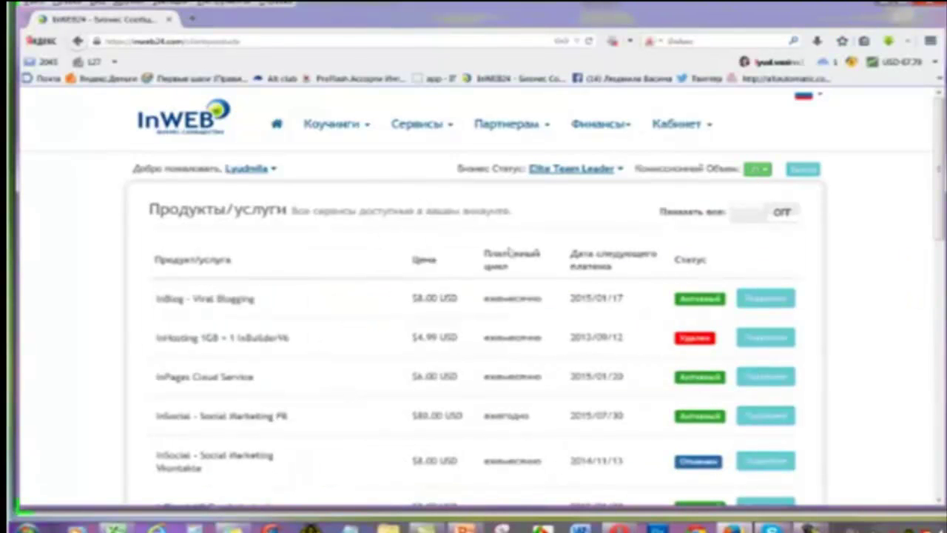
scroll(509, 255, "down", 3)
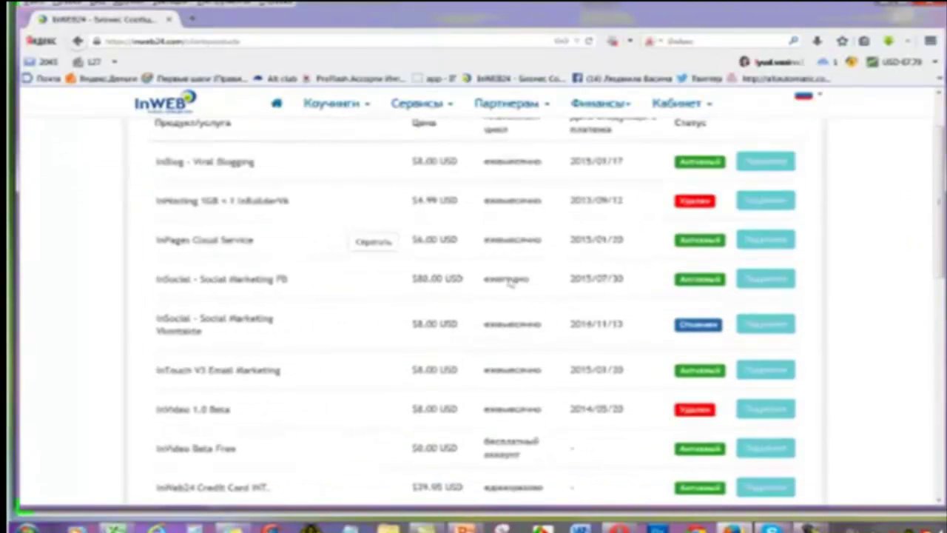
left_click(777, 372)
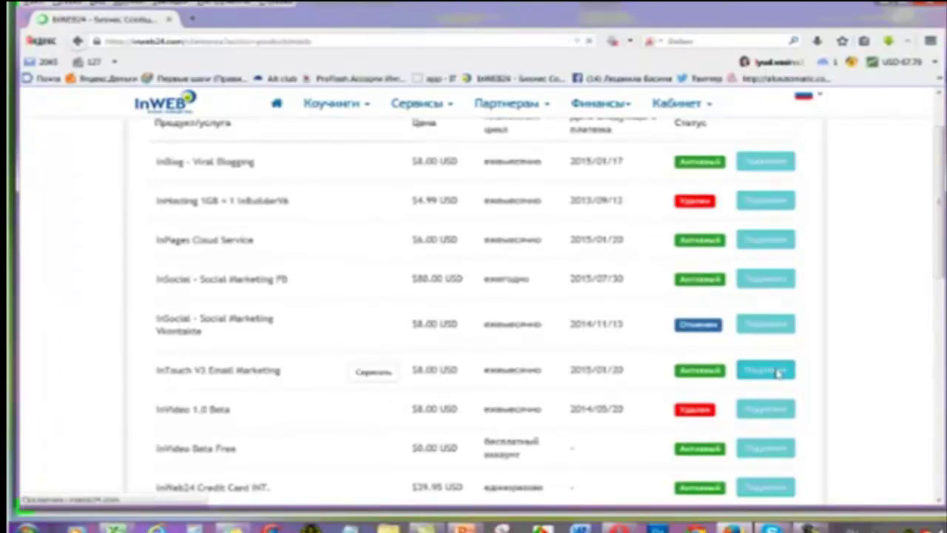
left_click(583, 453)
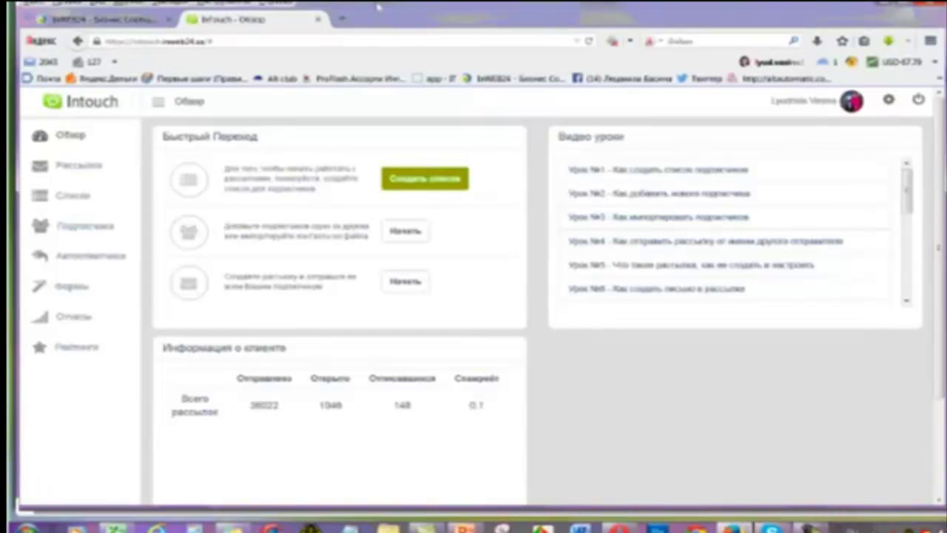
Open InWEB24 in a new browser tab and show the details of the InPages Cloud Service.
left_click(342, 20)
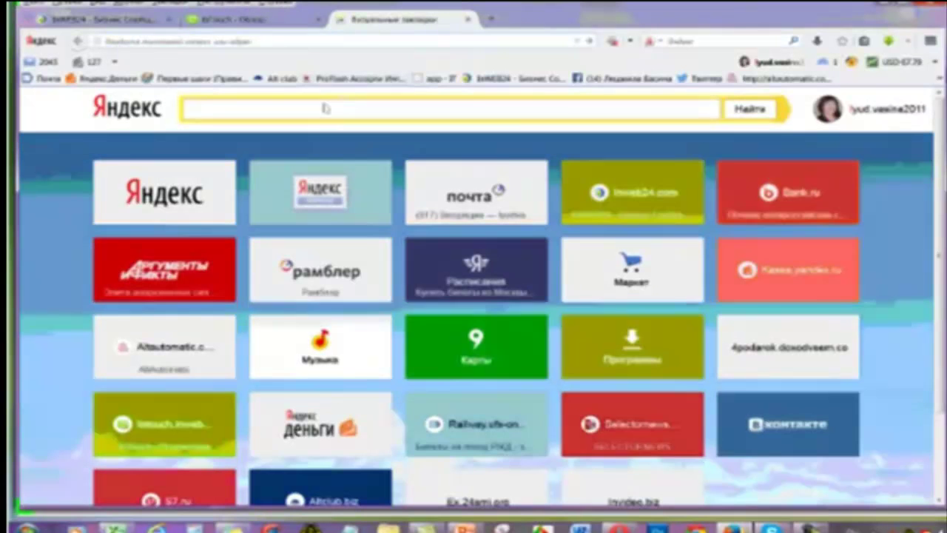
left_click(521, 80)
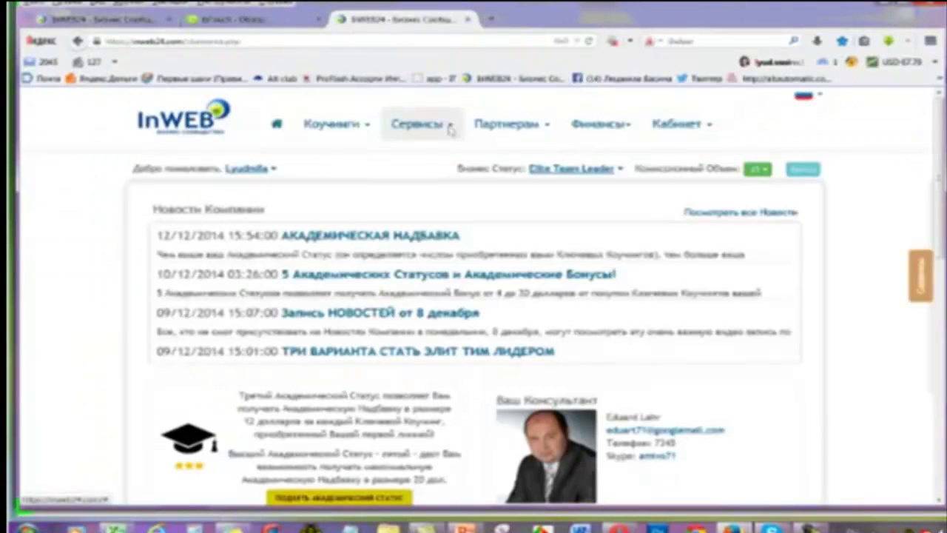
left_click(453, 127)
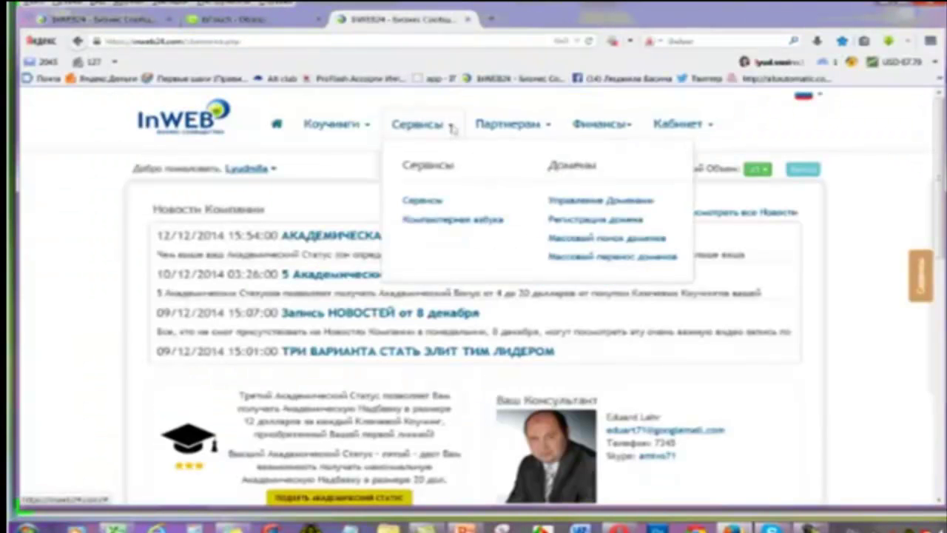
left_click(433, 202)
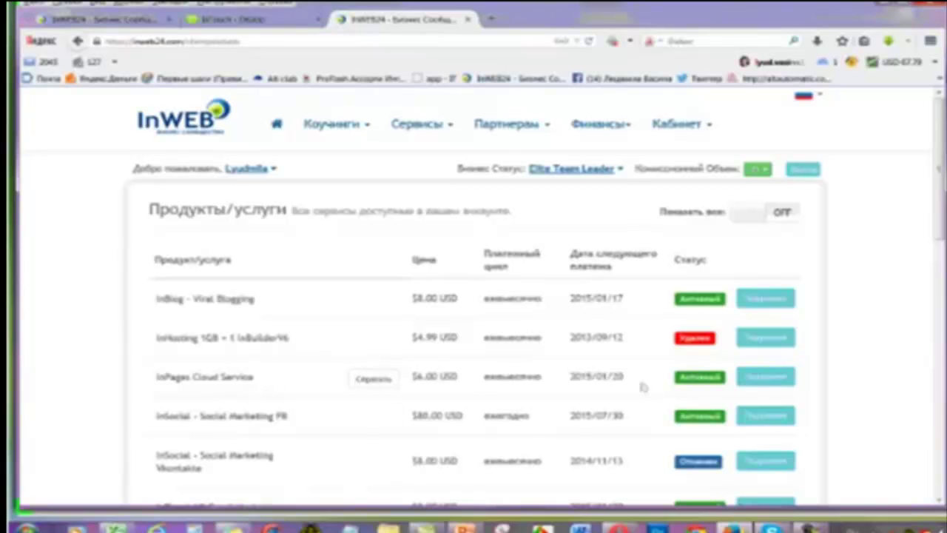
left_click(769, 377)
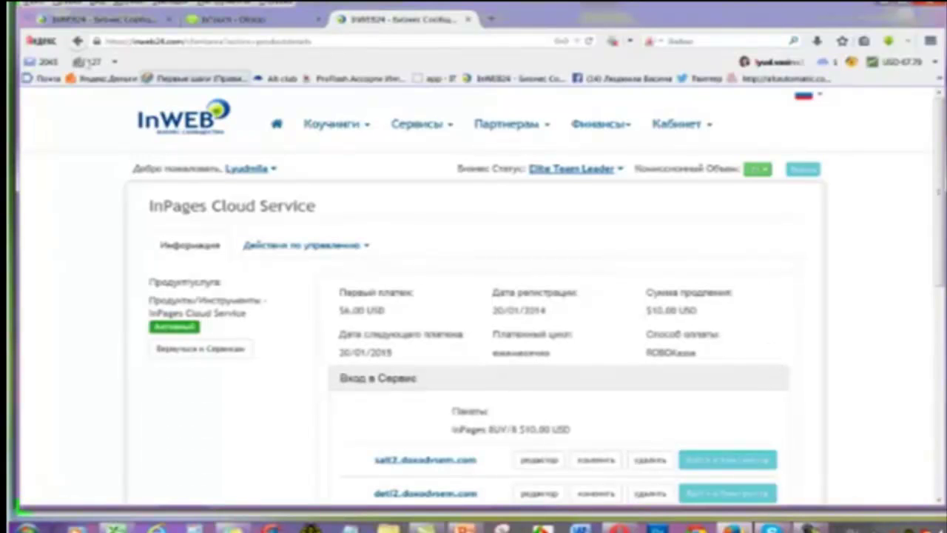
Reload the service page, open the "25 сказок для успешного ребенка" site in the builder, and place its floating panel beside the page content.
left_click(589, 41)
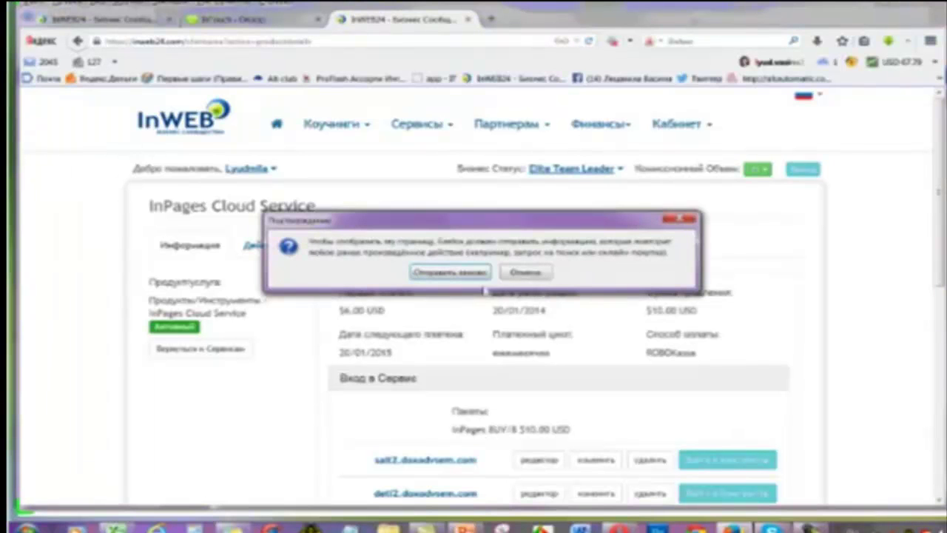
left_click(454, 272)
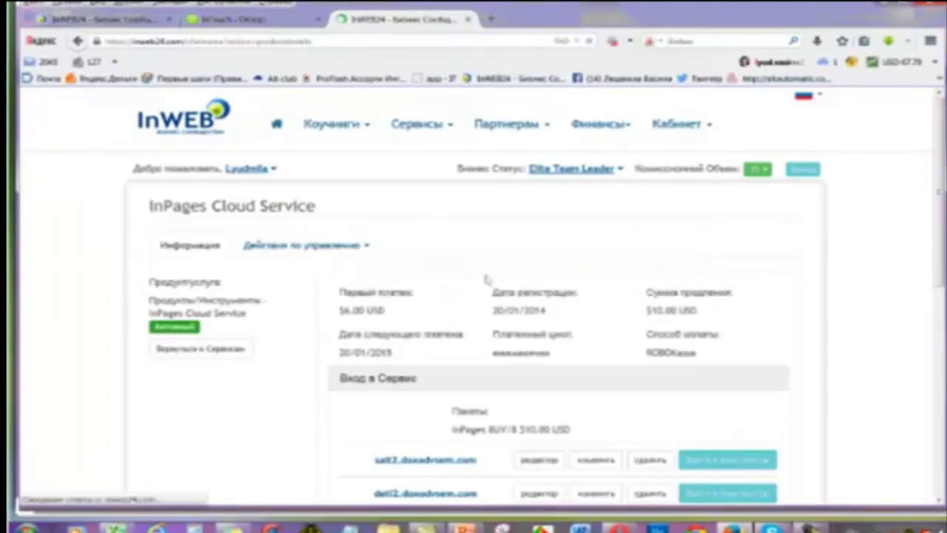
scroll(606, 296, "down", 5)
scroll(703, 340, "up", 2)
scroll(702, 348, "down", 1)
left_click(709, 406)
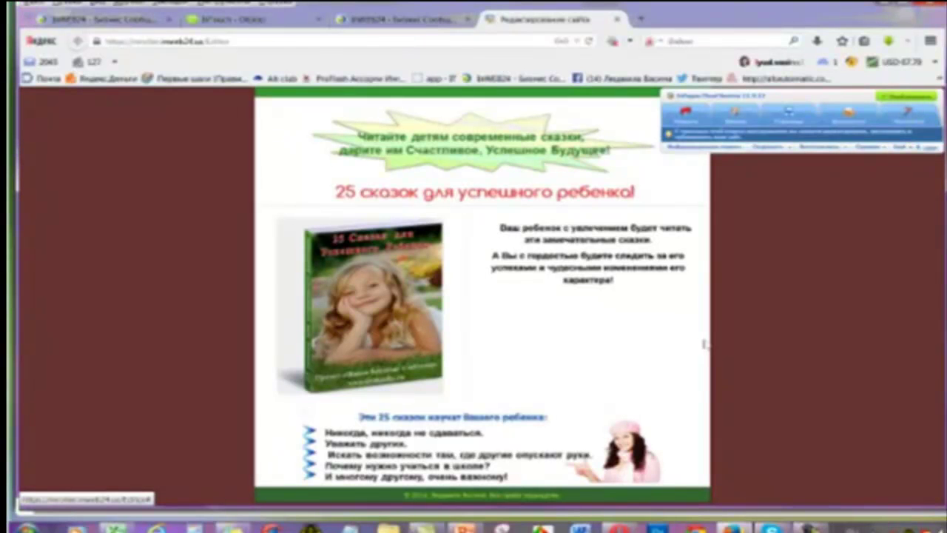
left_click_drag(805, 106, 512, 129)
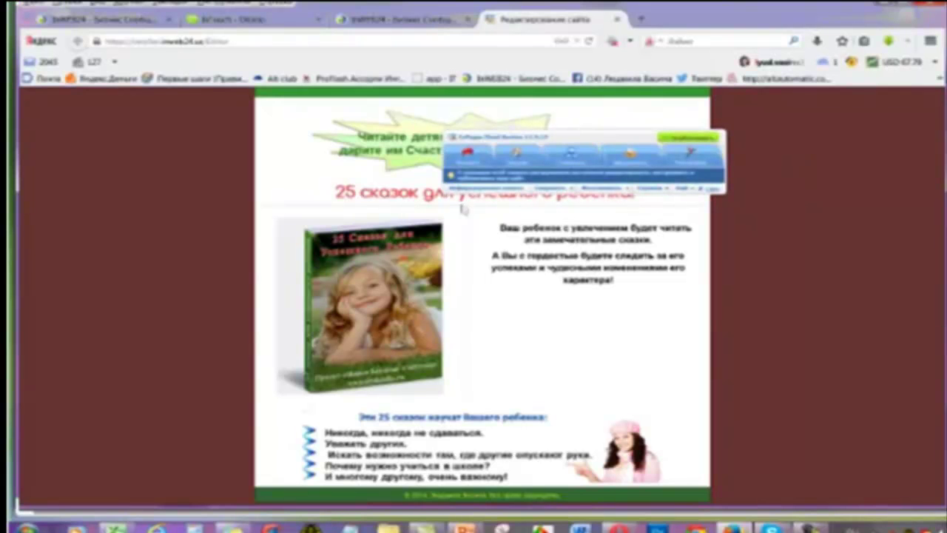
left_click_drag(591, 140, 832, 127)
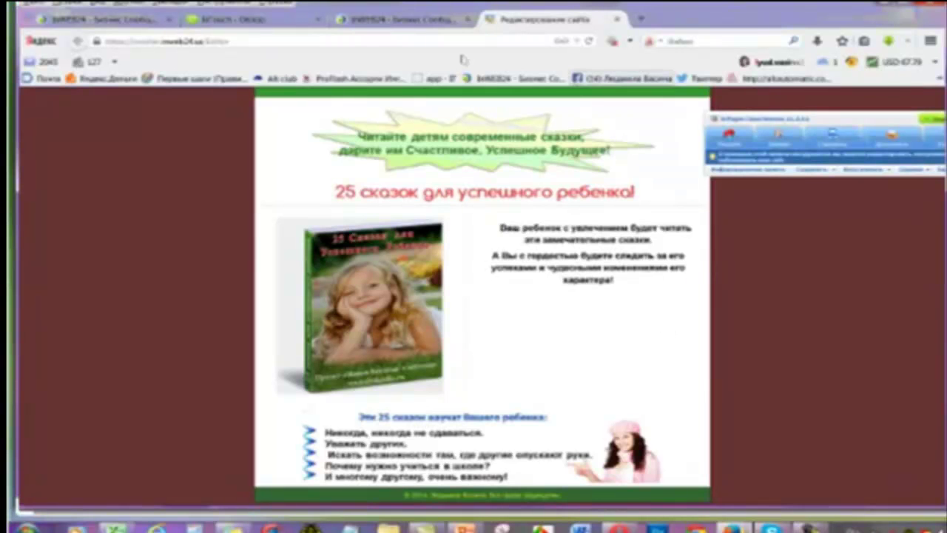
Return to InTouch and start a new subscription form in the forms section.
left_click(274, 22)
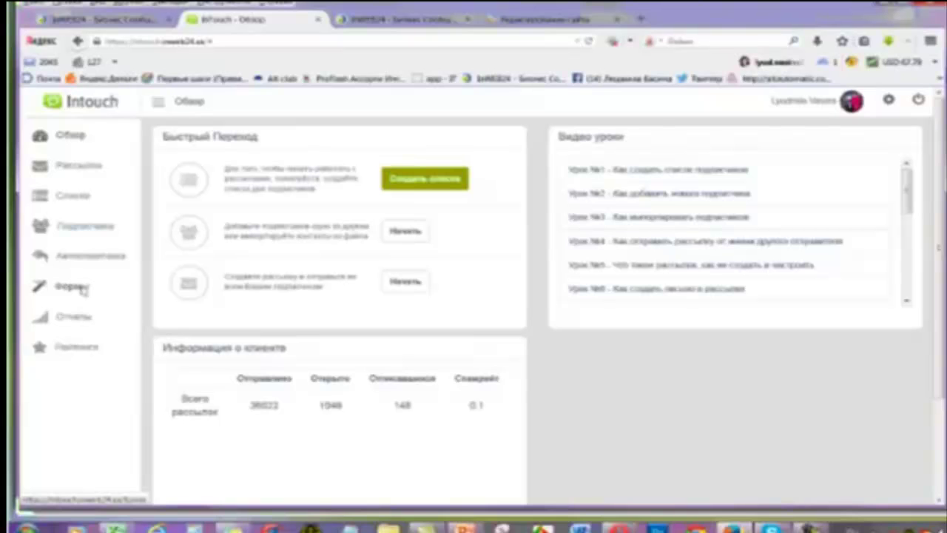
left_click(83, 289)
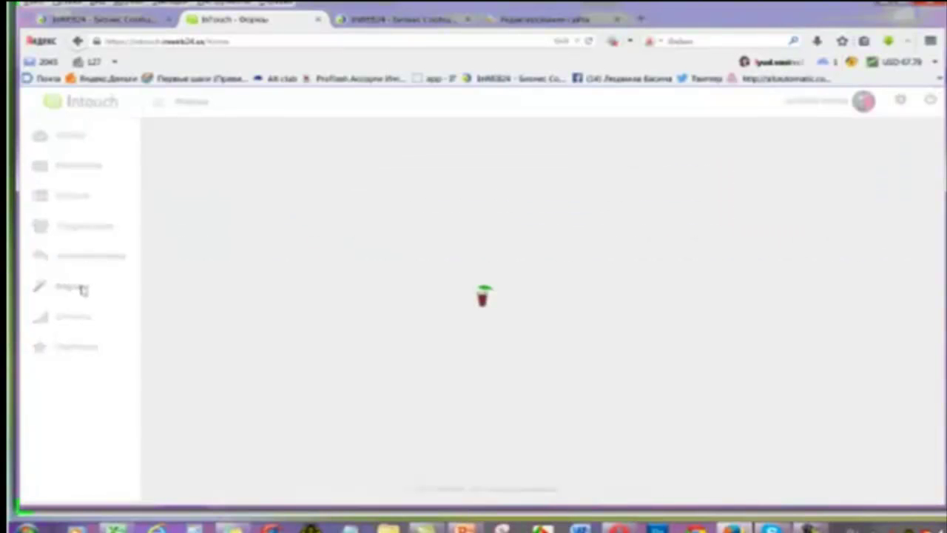
scroll(474, 296, "down", 2)
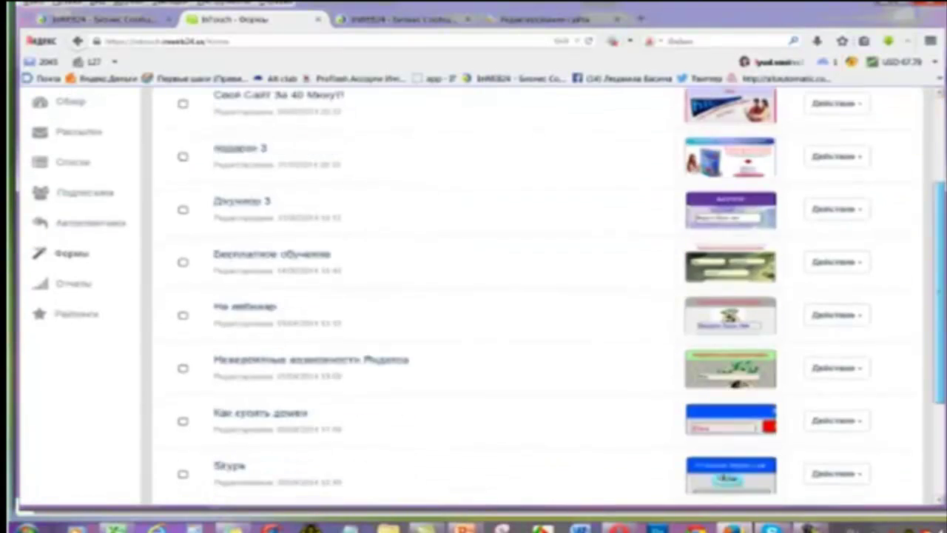
scroll(897, 205, "down", 3)
scroll(898, 204, "up", 5)
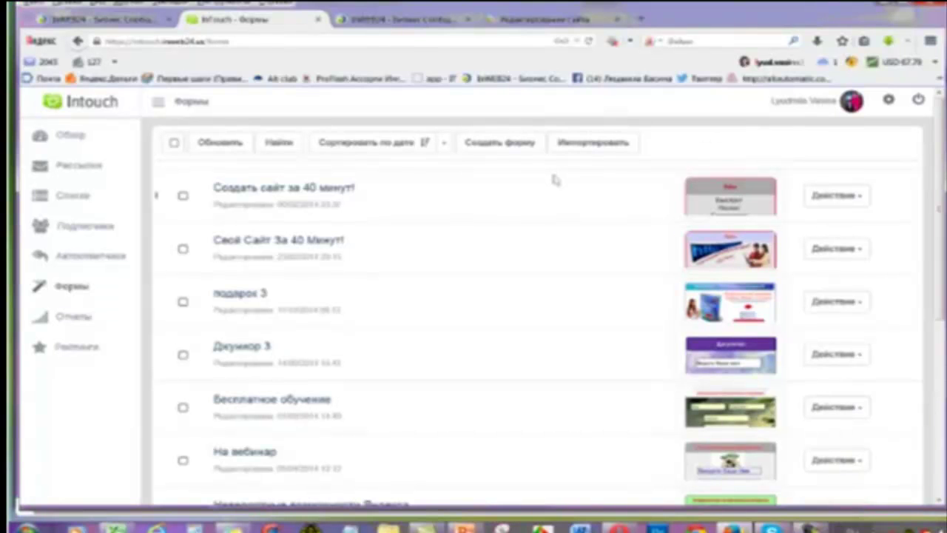
left_click(510, 145)
left_click(507, 145)
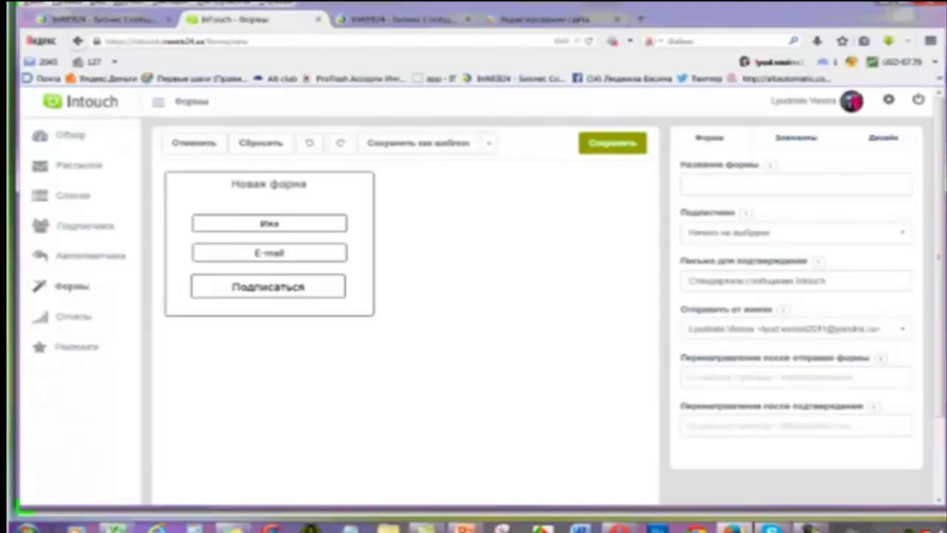
Switch to the Inwebcast24 webinar room and read the latest participant replies in the chat.
key("alt+Tab")
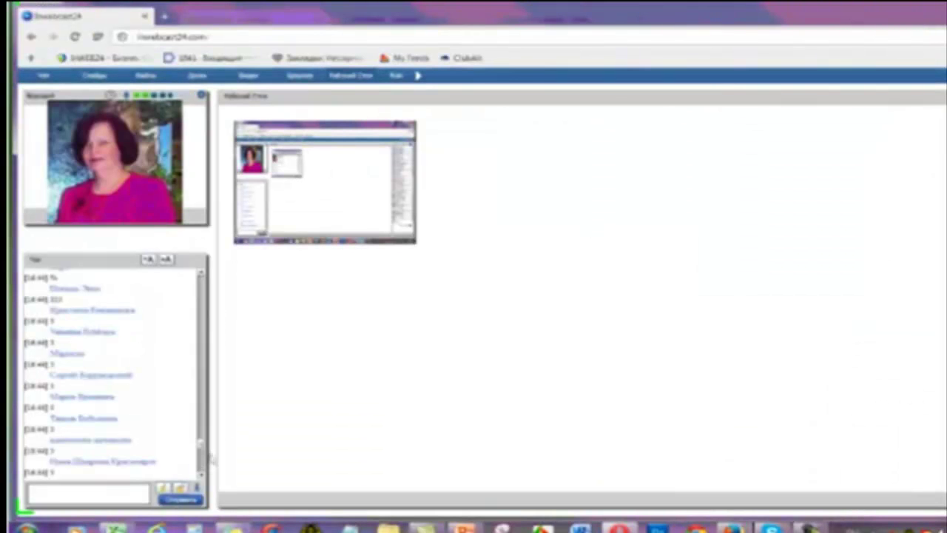
scroll(201, 462, "down", 5)
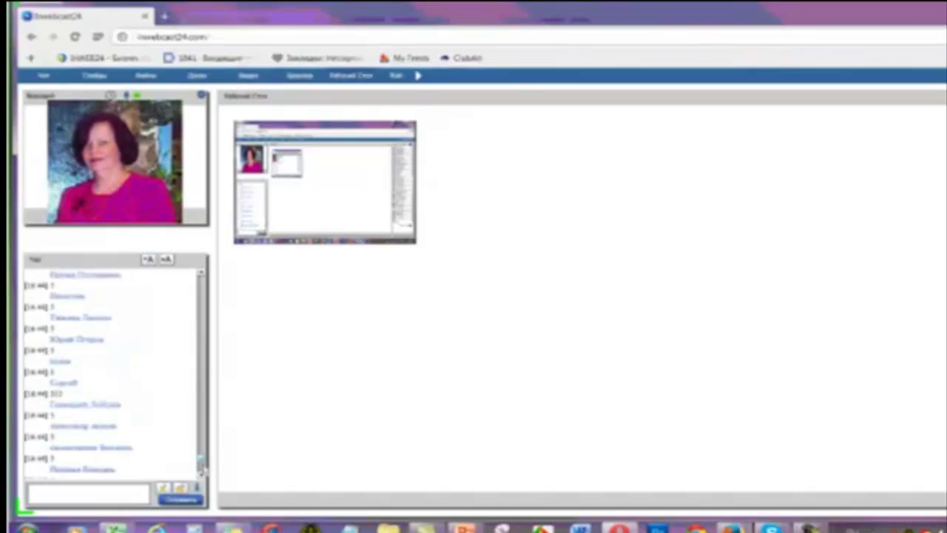
scroll(201, 465, "down", 3)
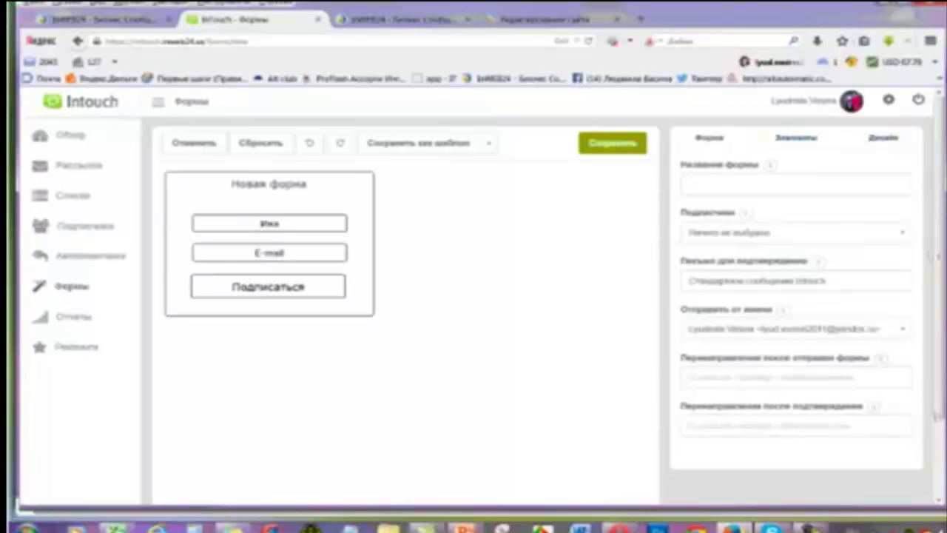
Name the new form "Сказки" and open the choice of its subscriber list.
left_click(700, 191)
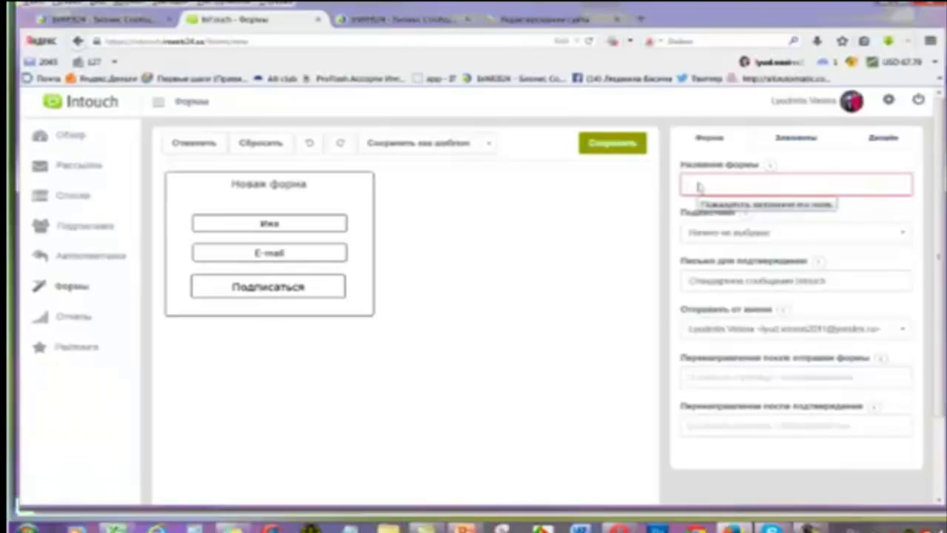
type("Сергей")
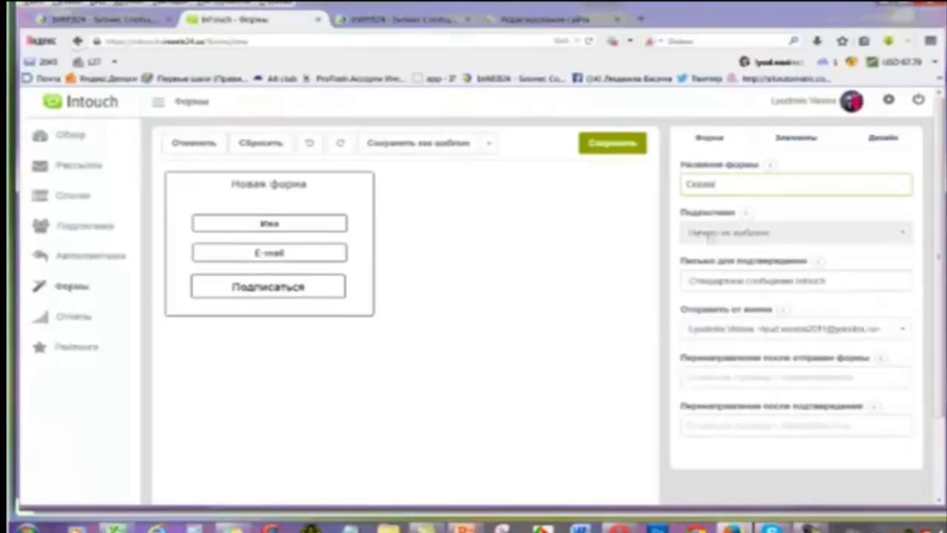
left_click(904, 236)
Replace the form's heading text with "Сказки для детей".
left_click(352, 196)
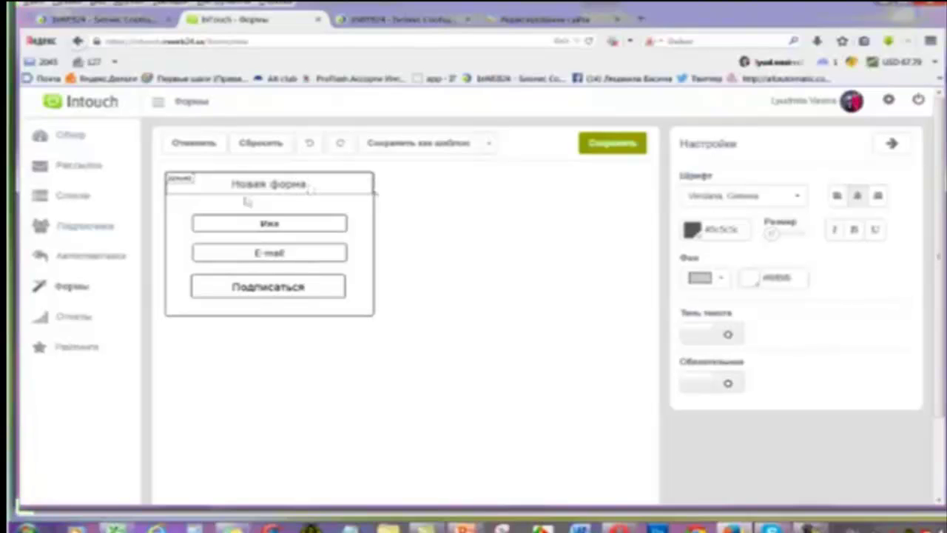
left_click(310, 185)
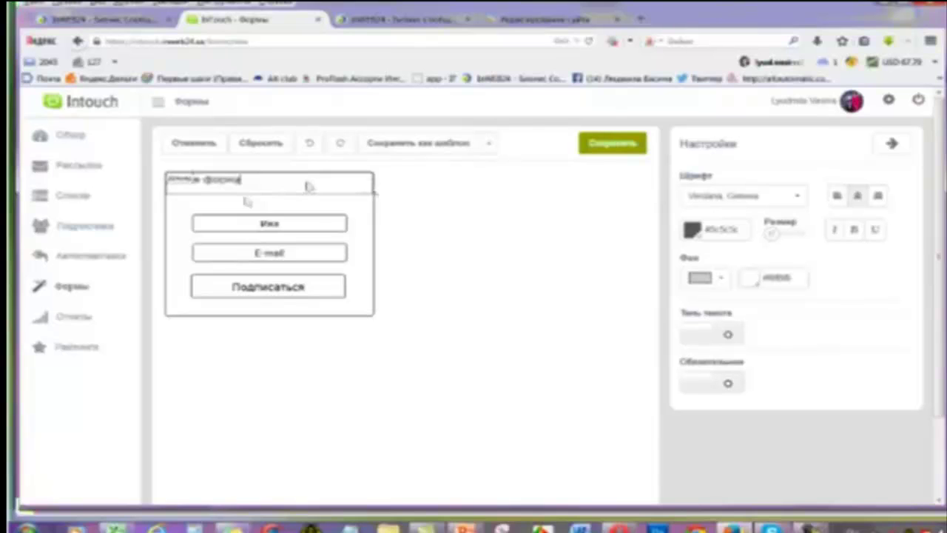
key("BackSpace")
key("BackSpace")
key("BackSpace")
key("BackSpace")
key("BackSpace")
key("BackSpace")
key("BackSpace")
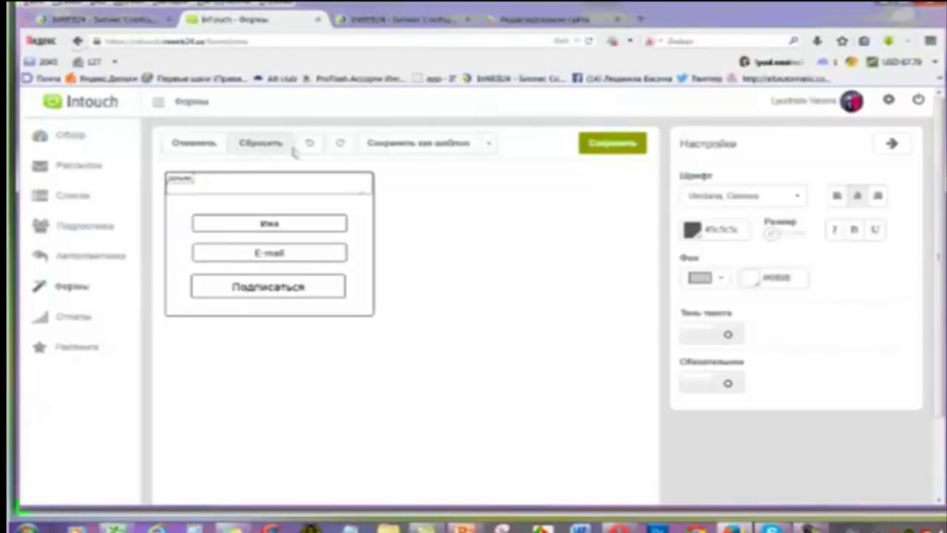
type("Сказки для детей")
left_click(418, 258)
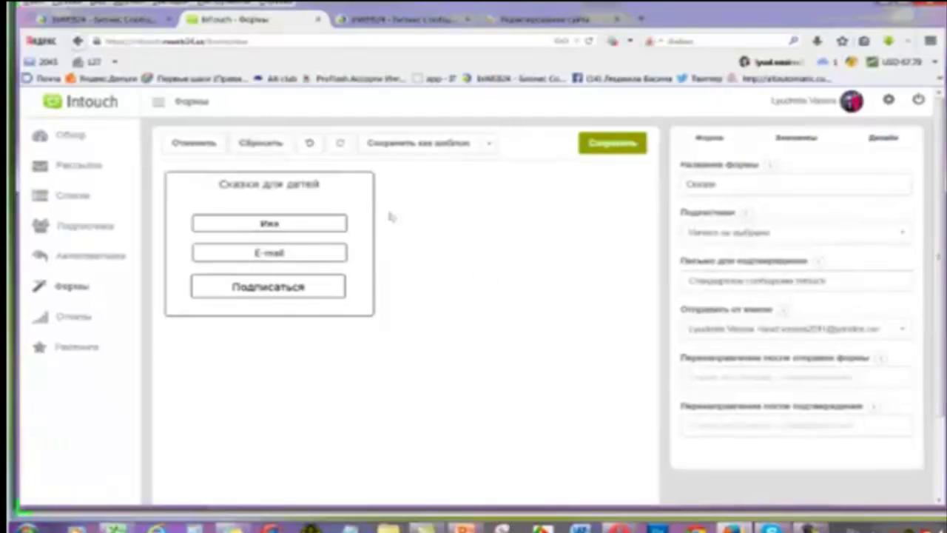
Make the form heading "Сказки для детей" bold and italic, and enlarge its font so it still fits the form's width.
left_click(321, 186)
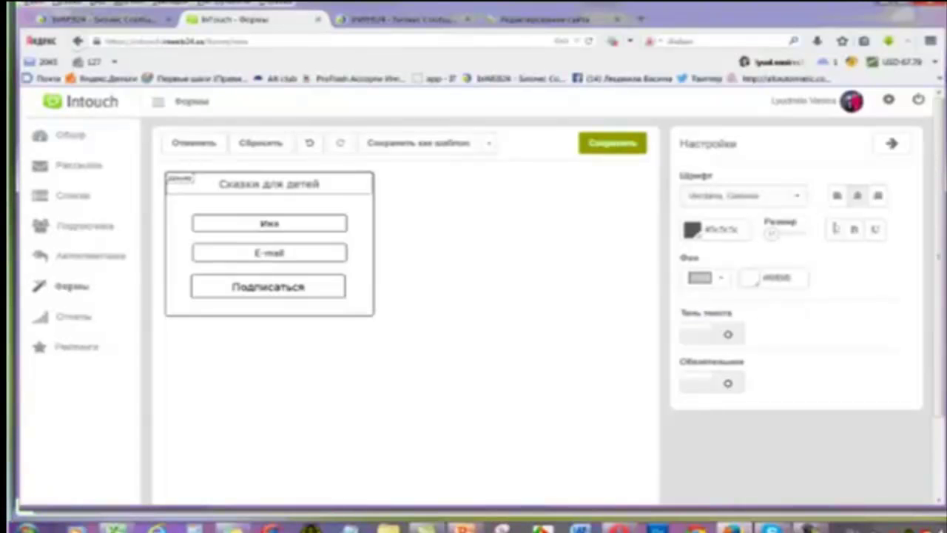
left_click(854, 232)
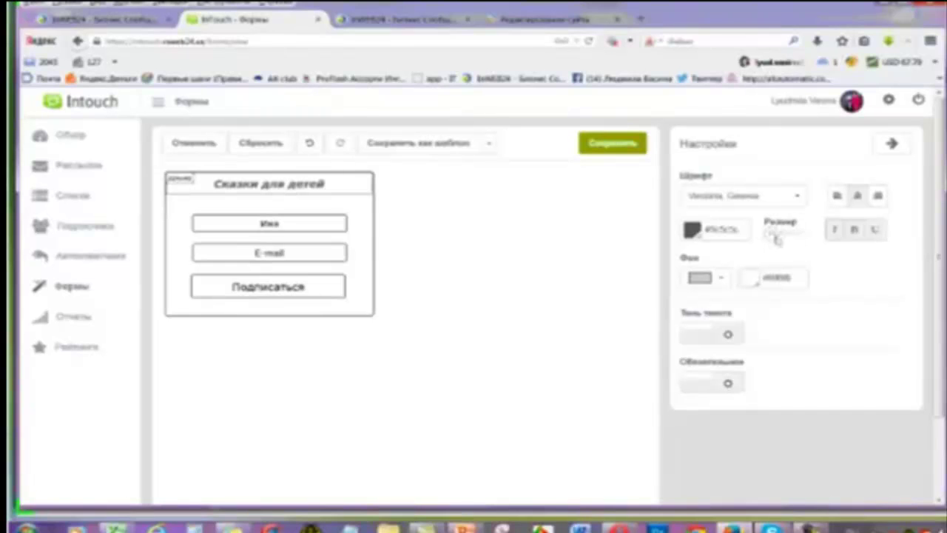
left_click_drag(773, 236, 773, 237)
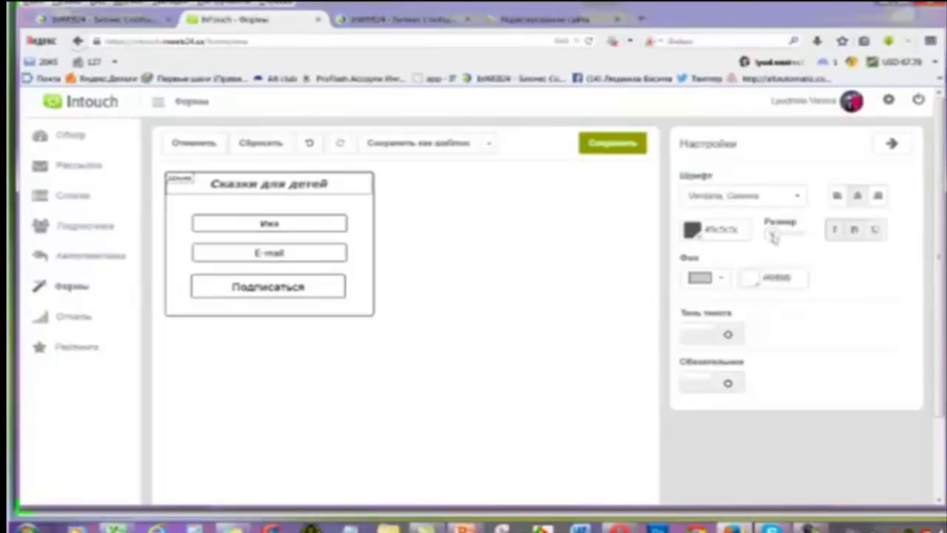
left_click_drag(773, 235, 776, 238)
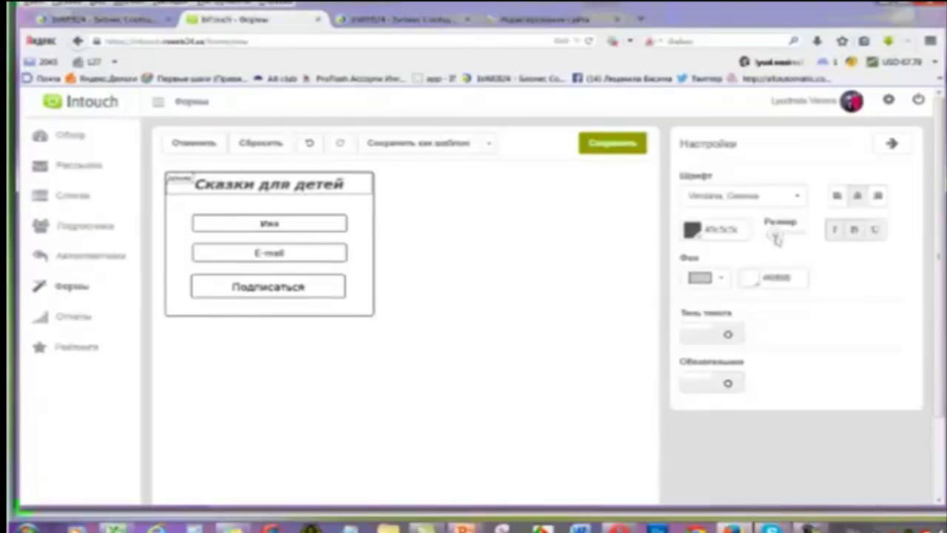
left_click_drag(777, 238, 778, 236)
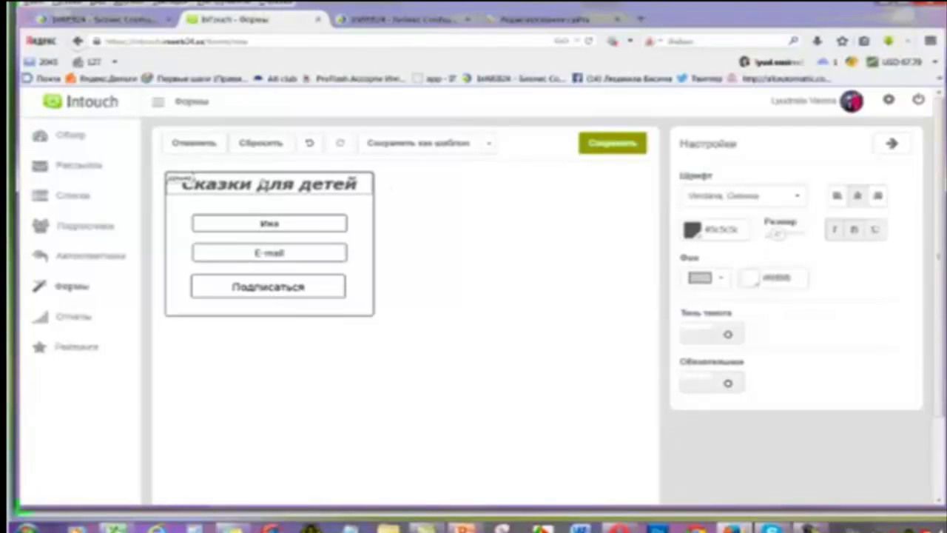
left_click_drag(779, 235, 774, 235)
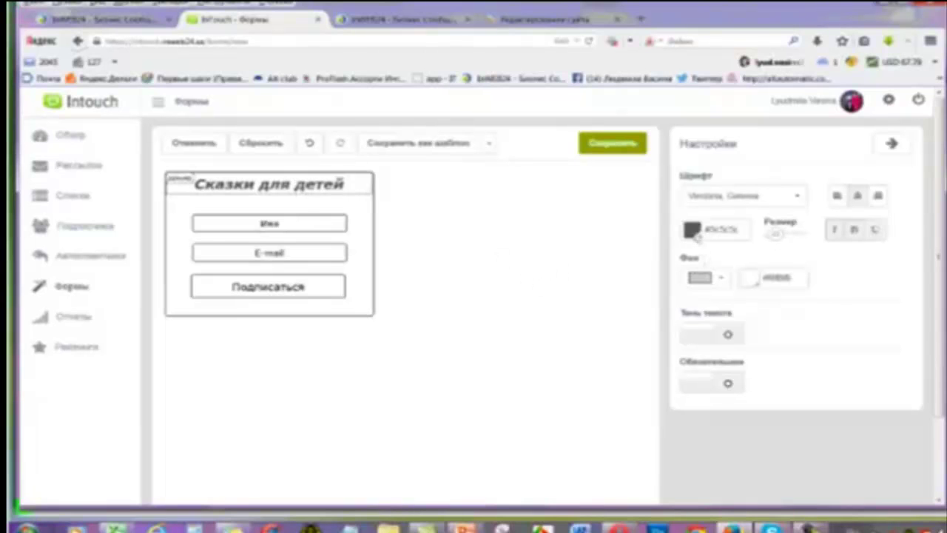
Set the text colour of the form heading to dark red.
left_click(692, 230)
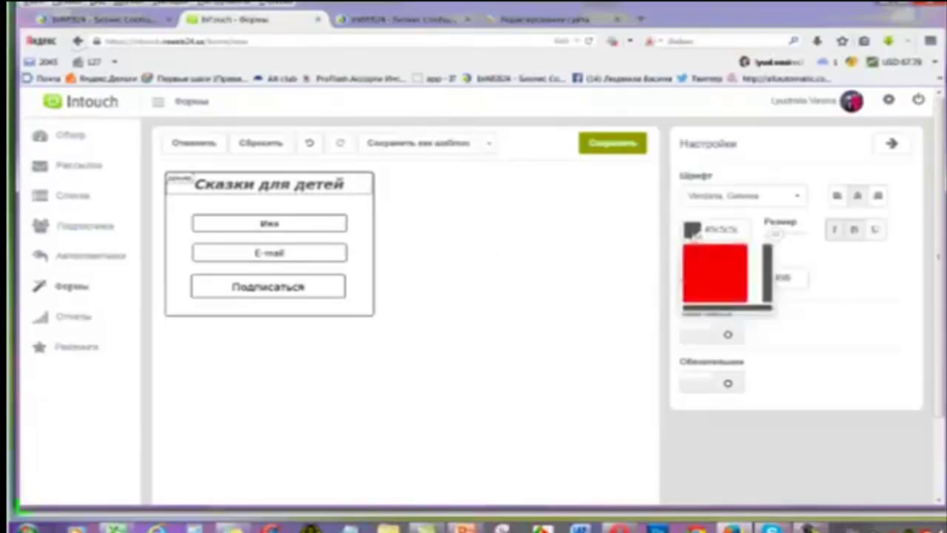
left_click(735, 270)
left_click(809, 372)
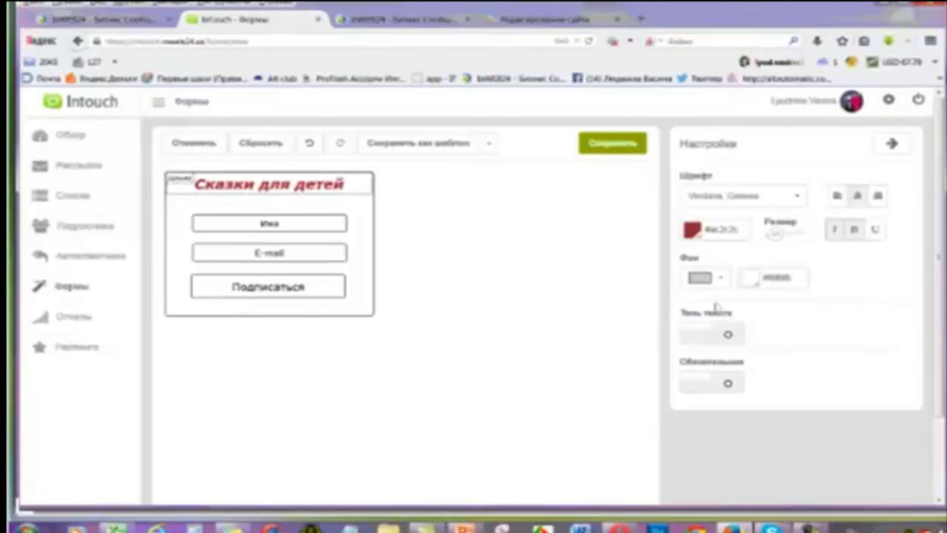
Try olive-yellow shades for the heading's background, and settle on a pale pink fill.
left_click(755, 281)
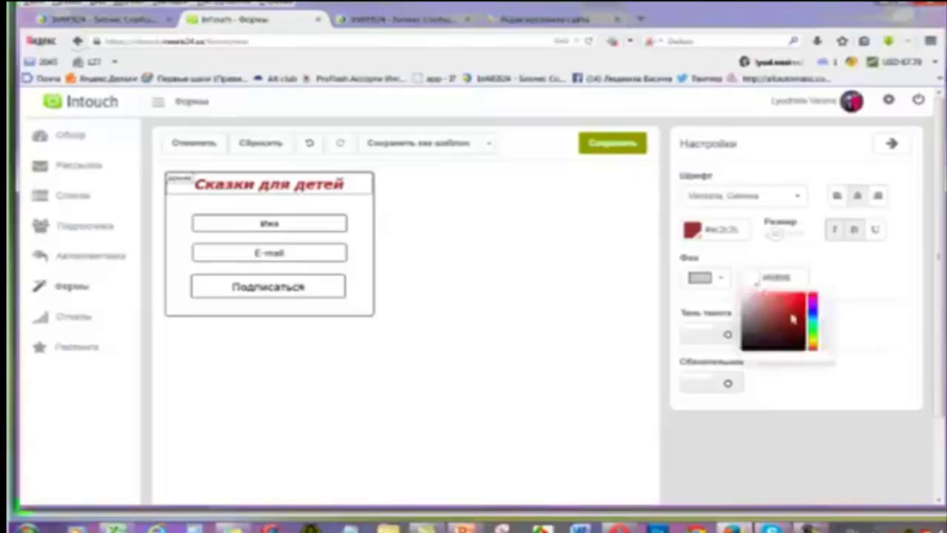
left_click(812, 342)
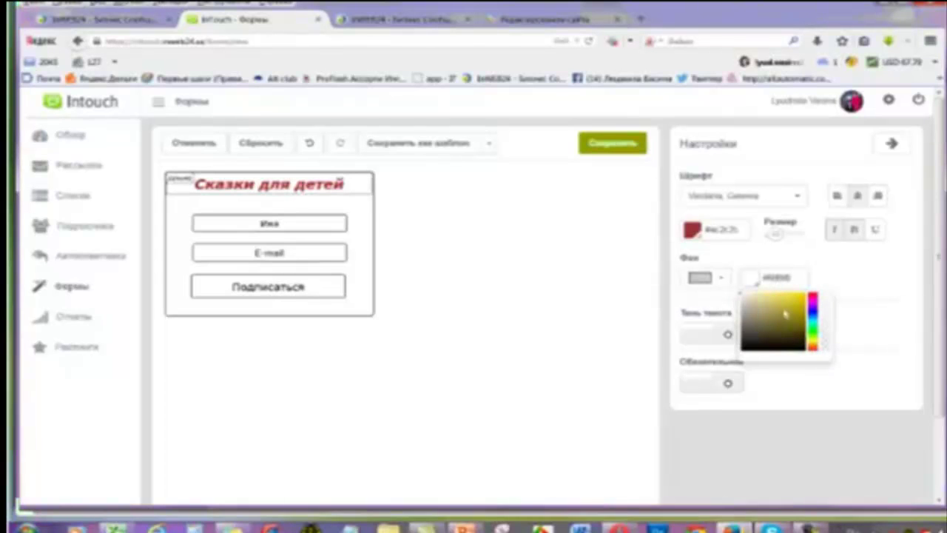
left_click(784, 313)
left_click(783, 315)
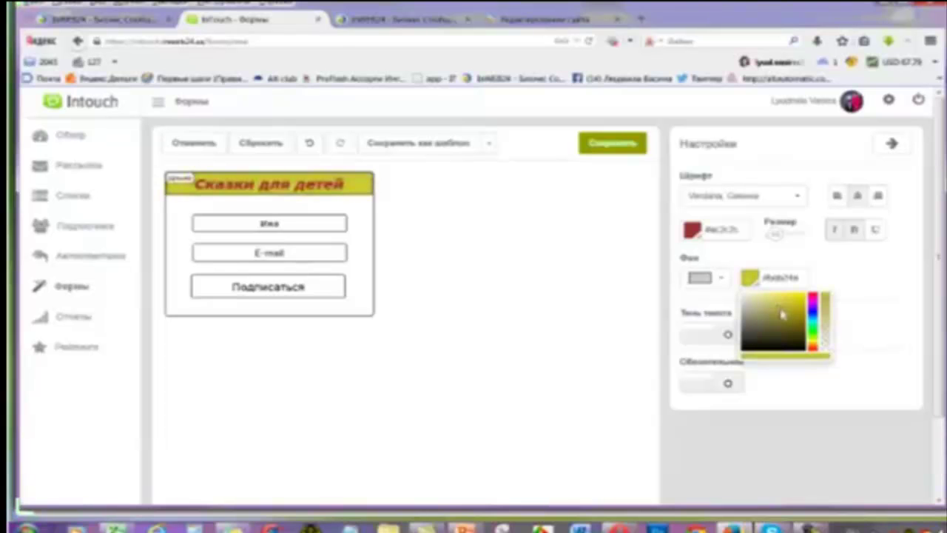
left_click(782, 315)
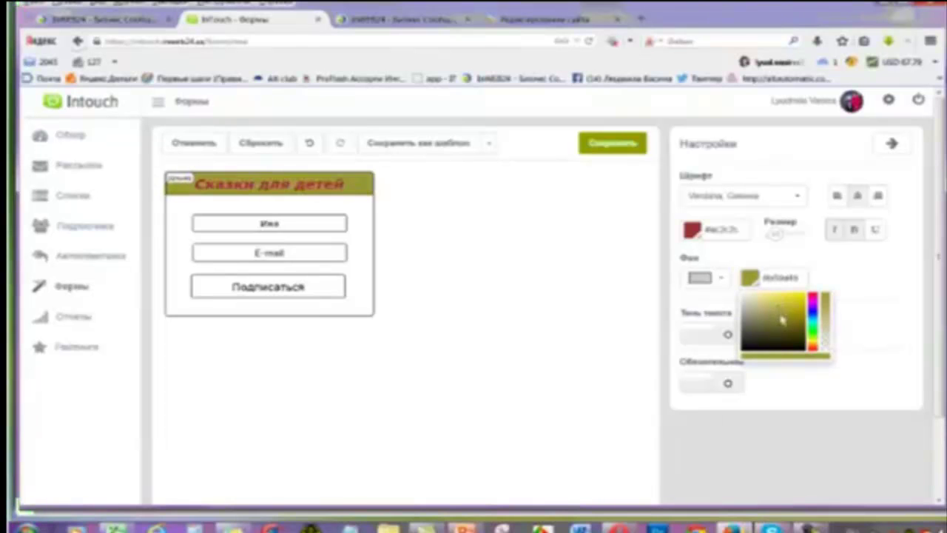
left_click_drag(778, 321, 750, 305)
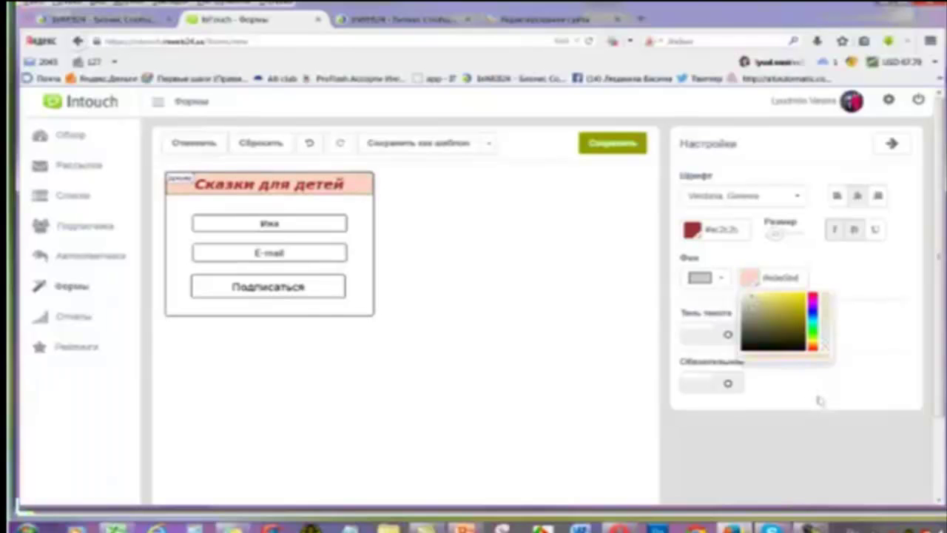
left_click(880, 405)
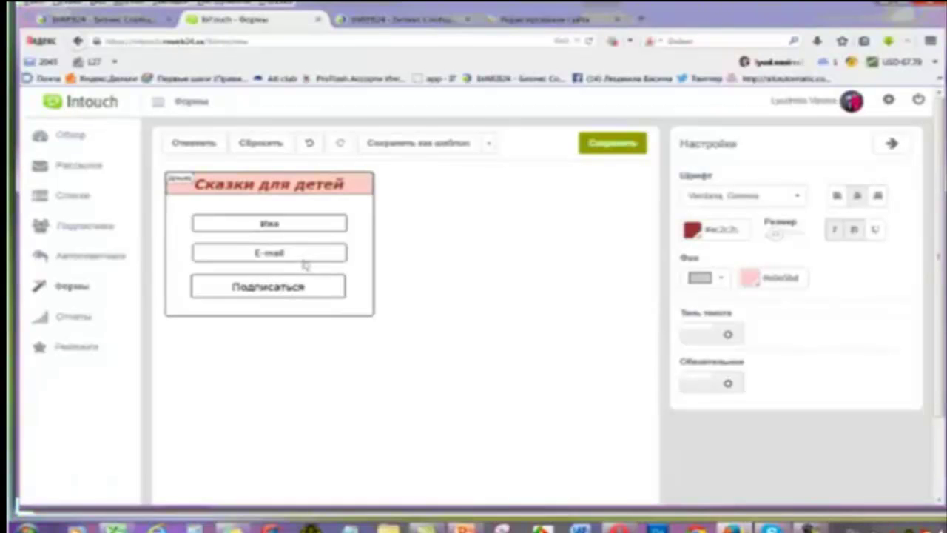
Replace the label in the form's name field with "Ваше имя".
left_click(279, 231)
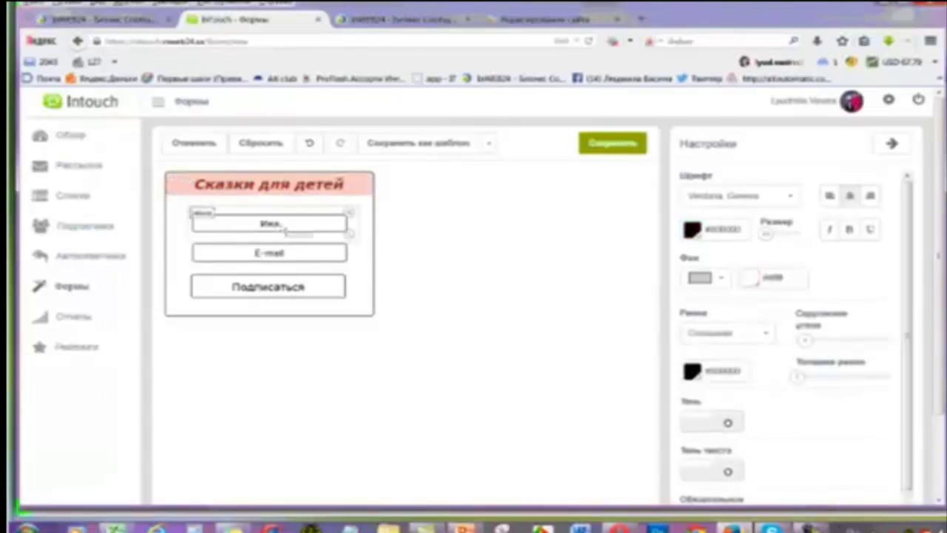
double_click(281, 231)
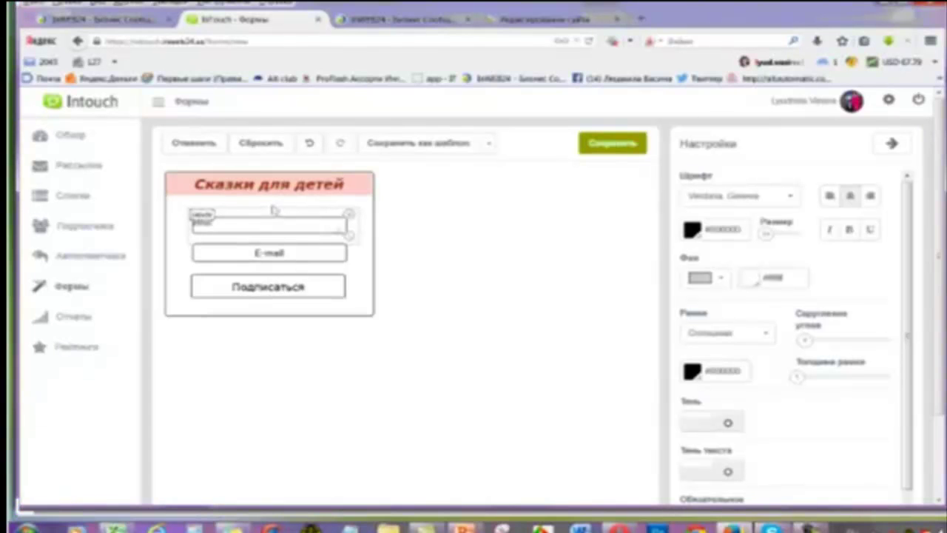
key("BackSpace")
key("BackSpace")
key("BackSpace")
type("Ваше имя")
left_click(416, 265)
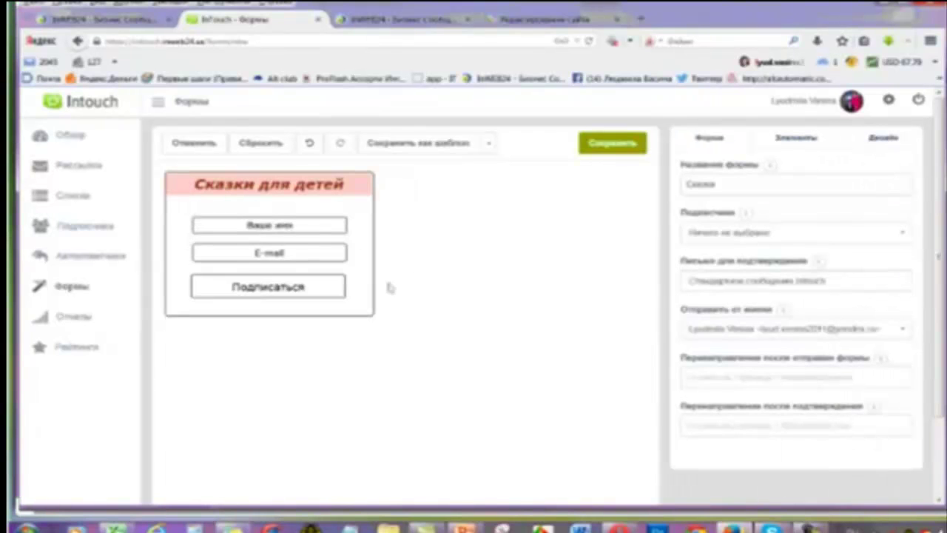
Replace the label in the form's e-mail field with "Ваш E-mail".
left_click(285, 254)
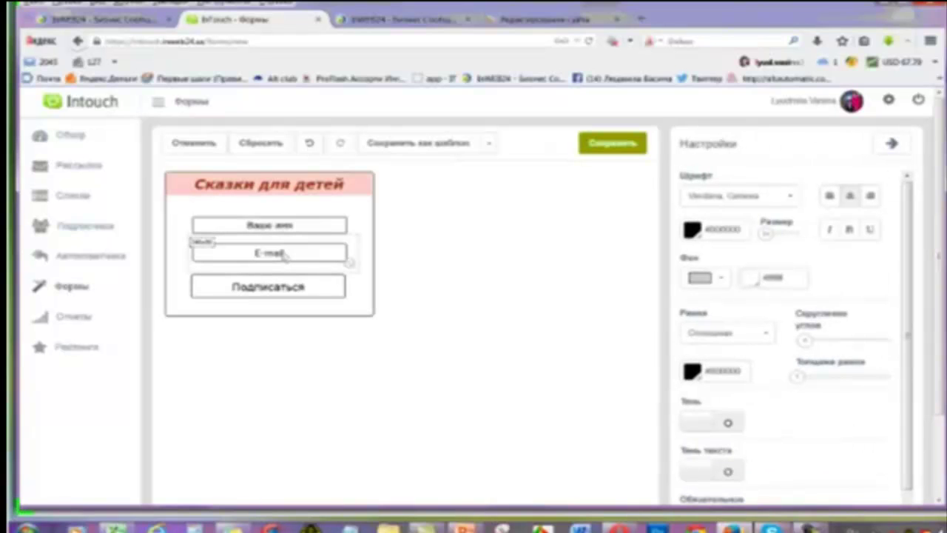
double_click(287, 254)
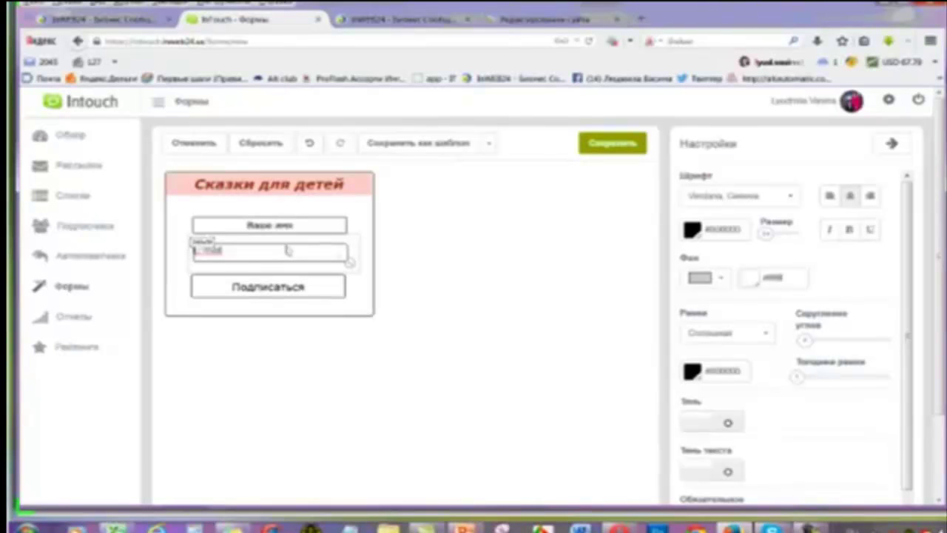
type("Ваш e-mail")
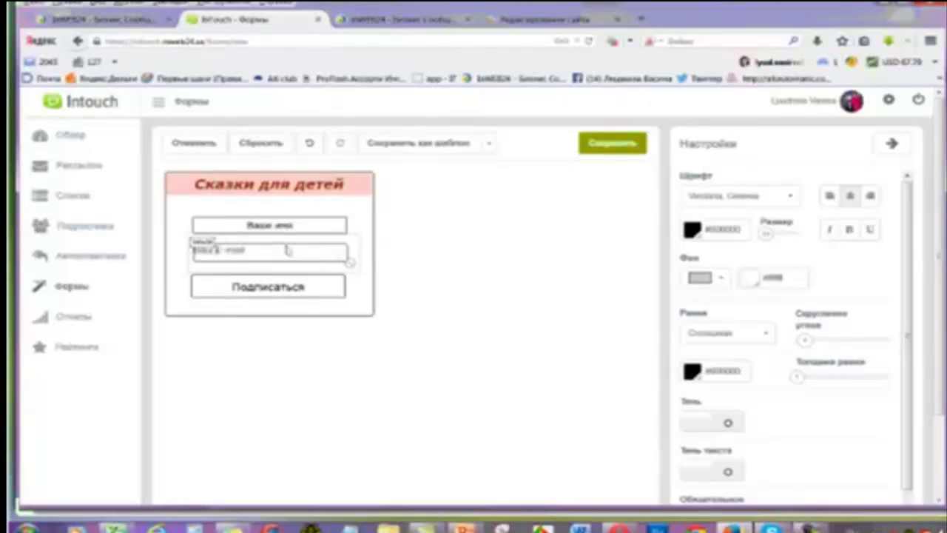
left_click(411, 284)
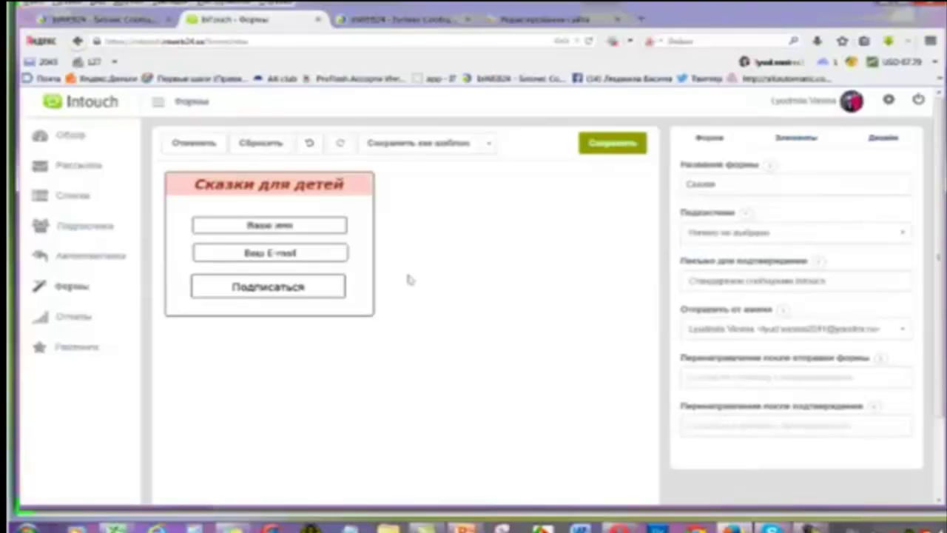
Replace the caption of the form's subscribe button with "Получить Бесплатно!".
left_click(309, 293)
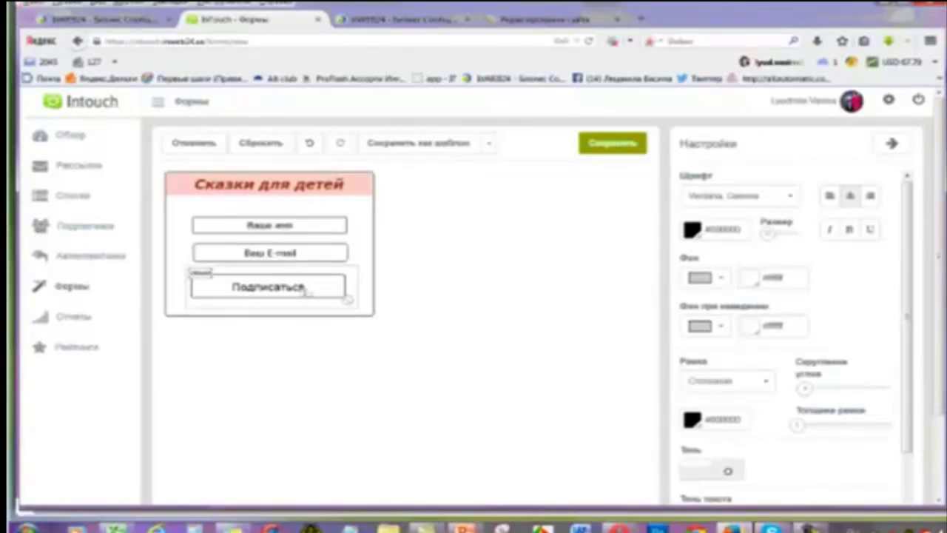
double_click(302, 293)
type("Получить бесп")
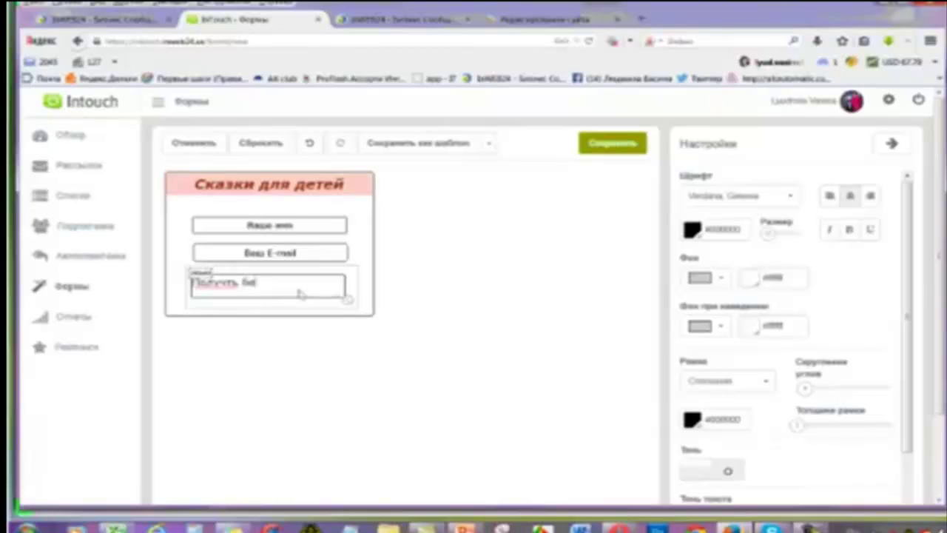
type("латно!")
key("BackSpace")
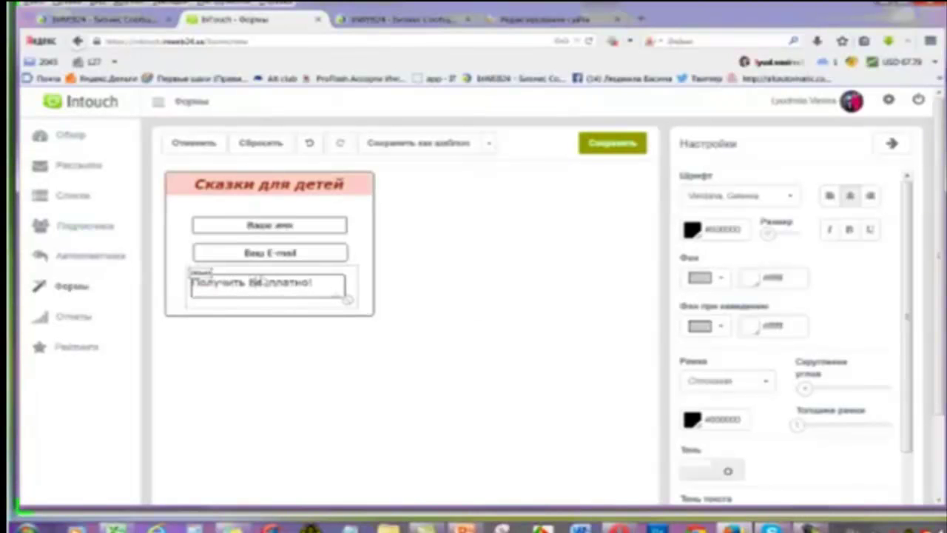
left_click(429, 335)
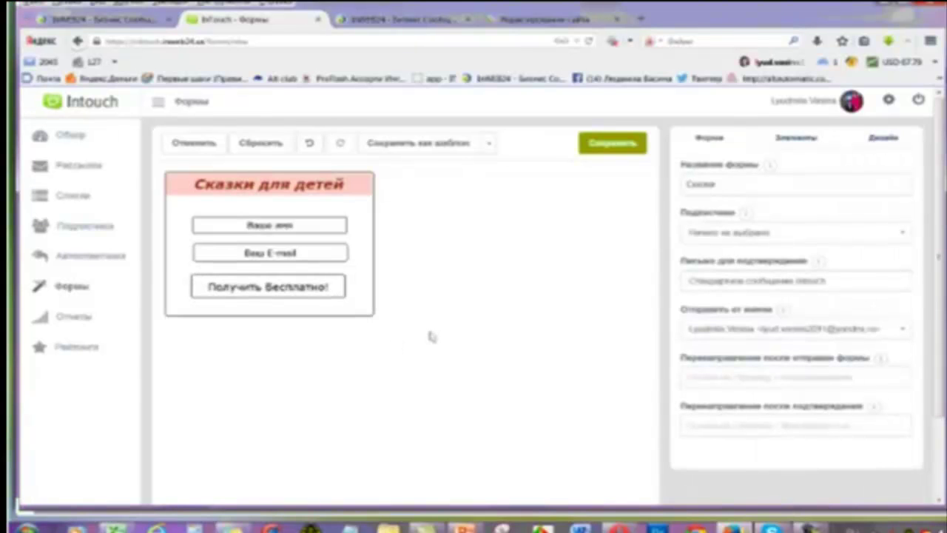
Select the name and e-mail fields together, narrow them to about three quarters of their width and centre them in the form.
left_click(264, 229)
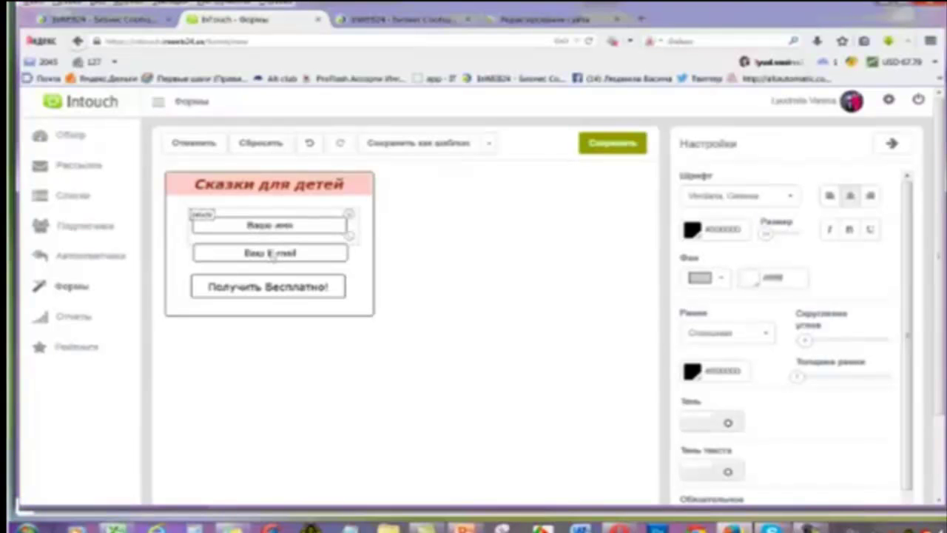
left_click(271, 253)
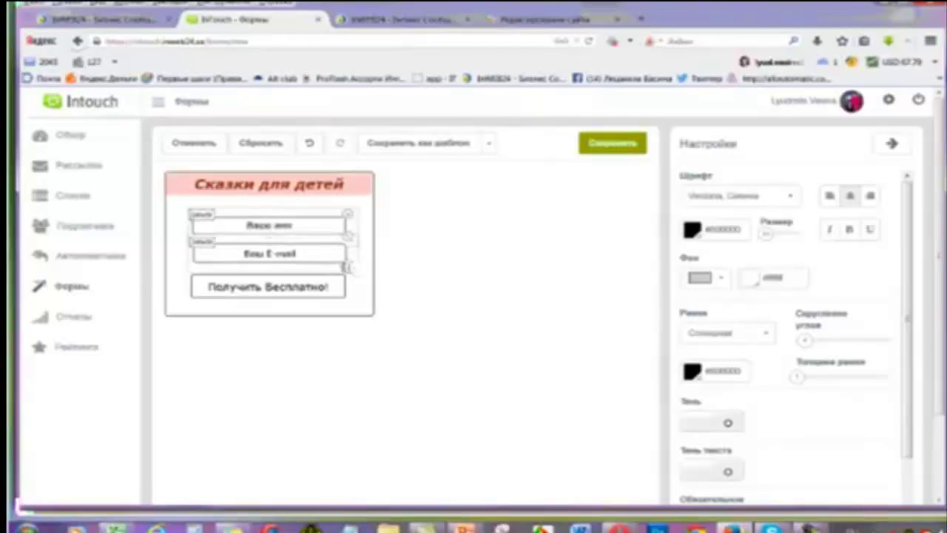
left_click_drag(350, 265, 314, 266)
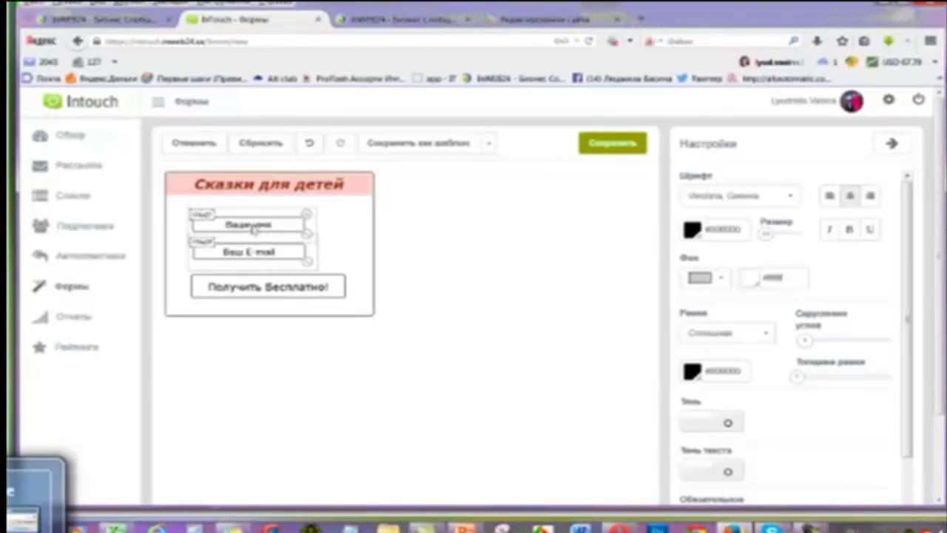
left_click_drag(249, 227, 271, 227)
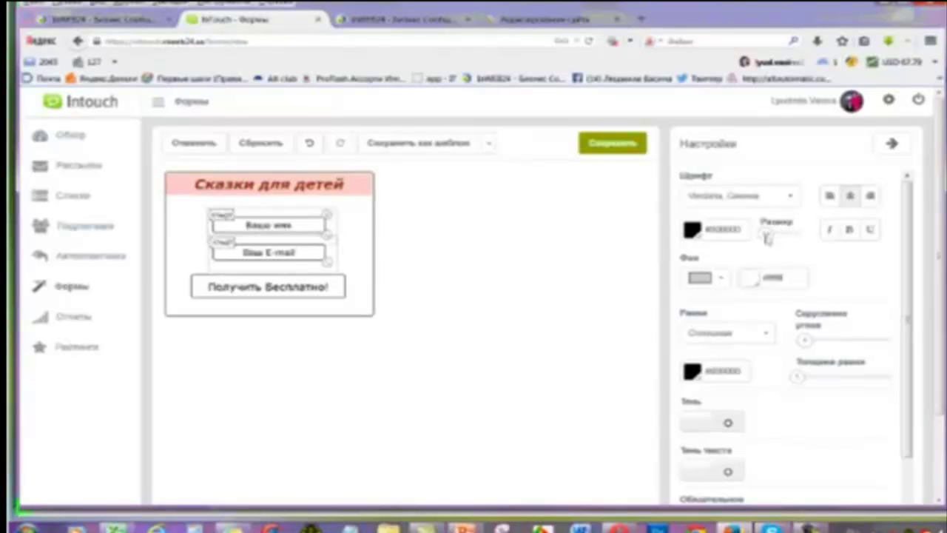
Format the text of both selected input fields with a slightly larger font, dark blue colour and bold style.
left_click_drag(767, 237, 770, 240)
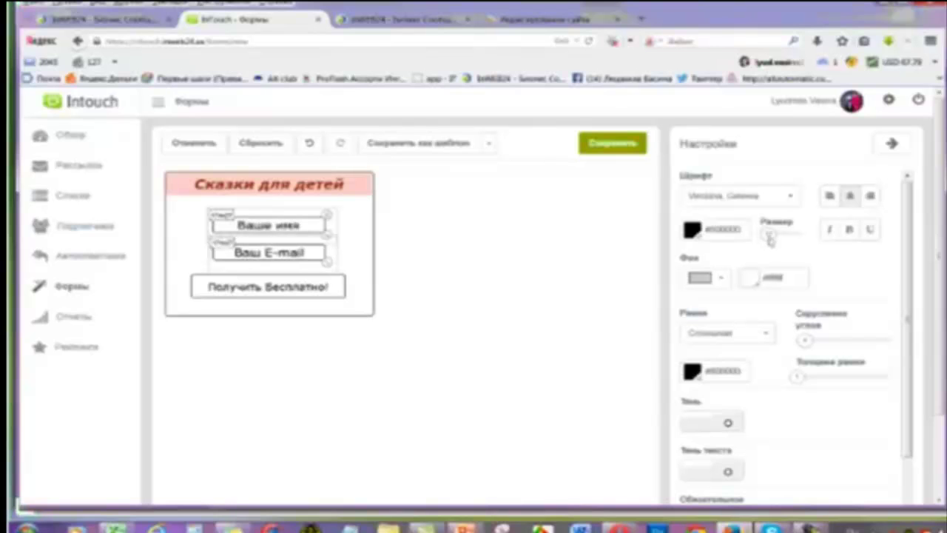
left_click_drag(769, 237, 767, 237)
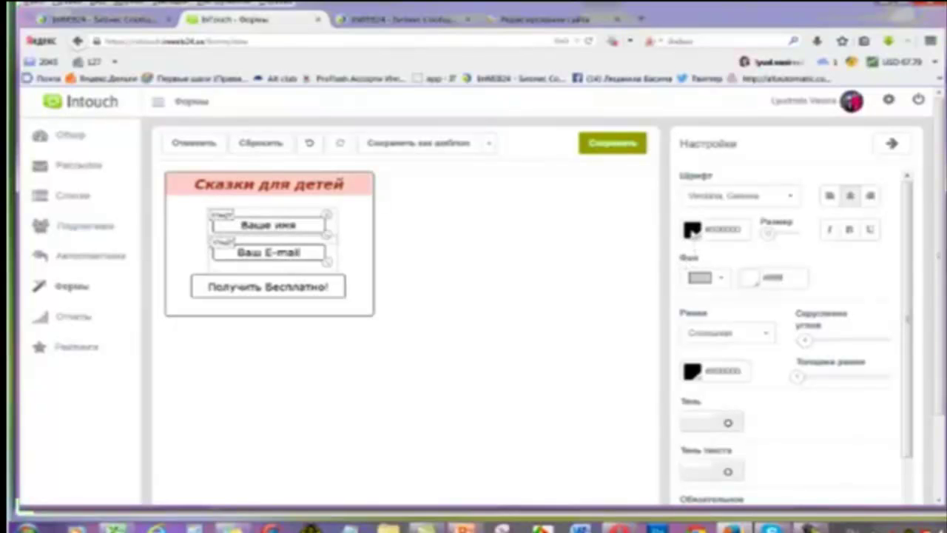
left_click(693, 230)
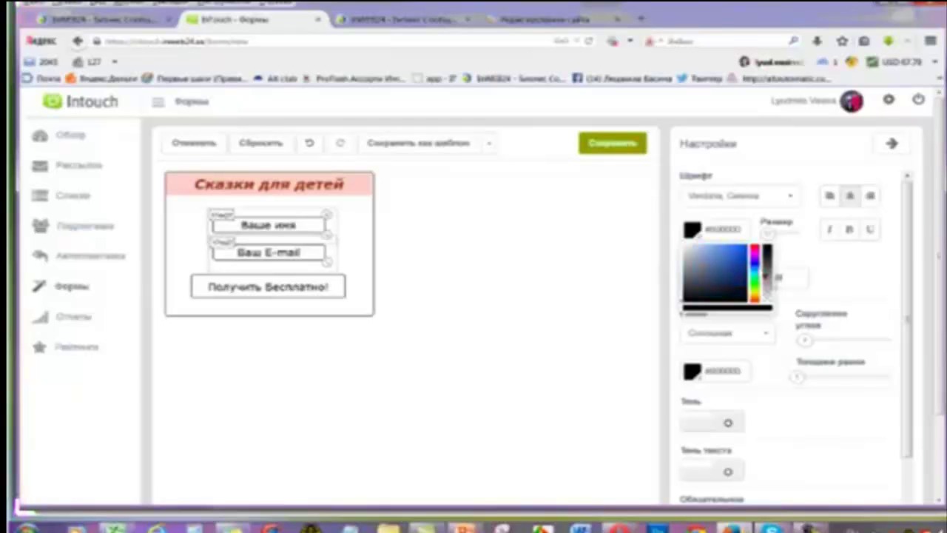
left_click(736, 274)
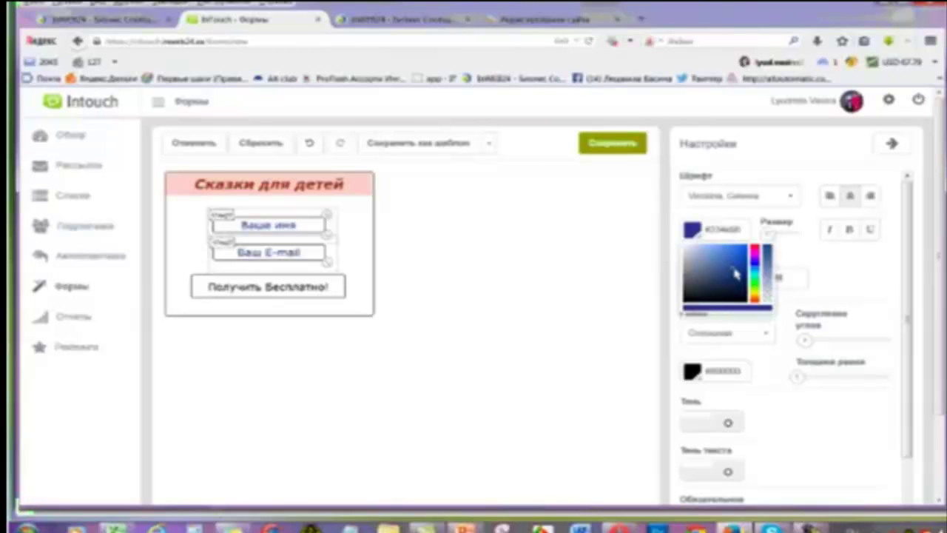
left_click(730, 278)
mouse_move(729, 278)
left_mouse_down()
mouse_move(732, 270)
mouse_move(735, 290)
mouse_move(729, 275)
left_mouse_up()
left_click(854, 267)
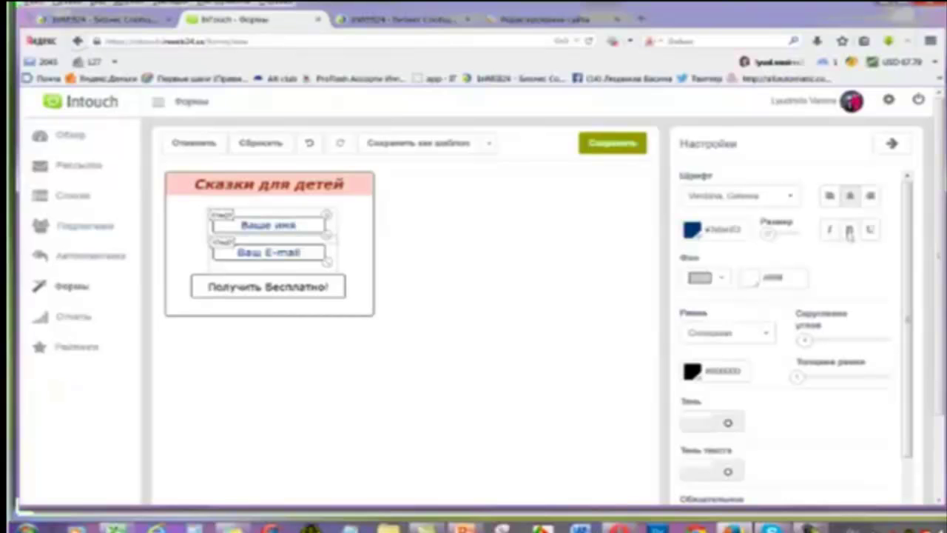
left_click(849, 231)
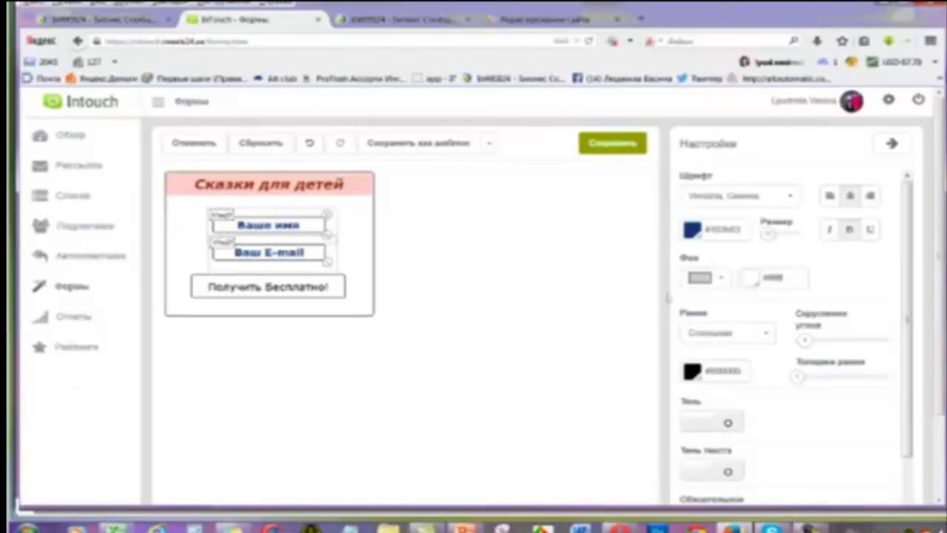
Set the background of the selected name and e-mail fields to light grey.
left_click(749, 284)
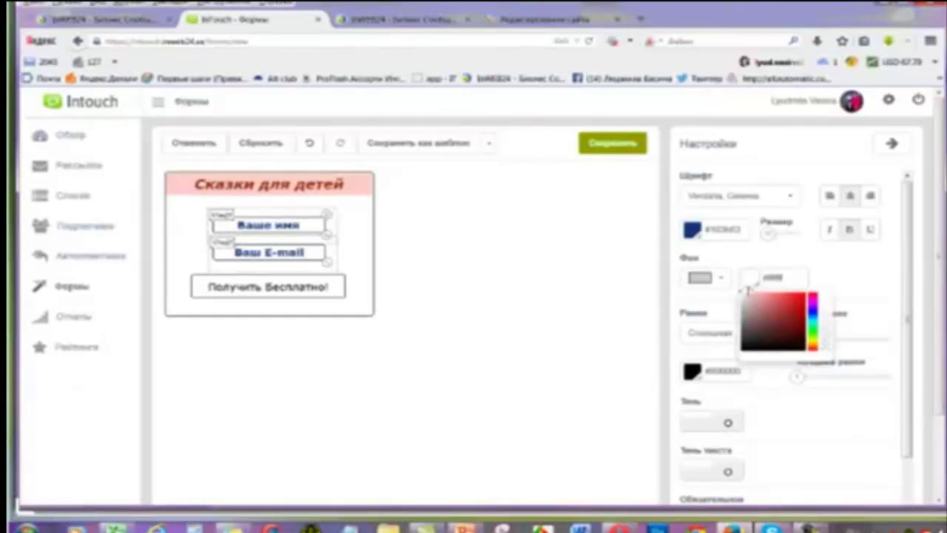
left_click(745, 298)
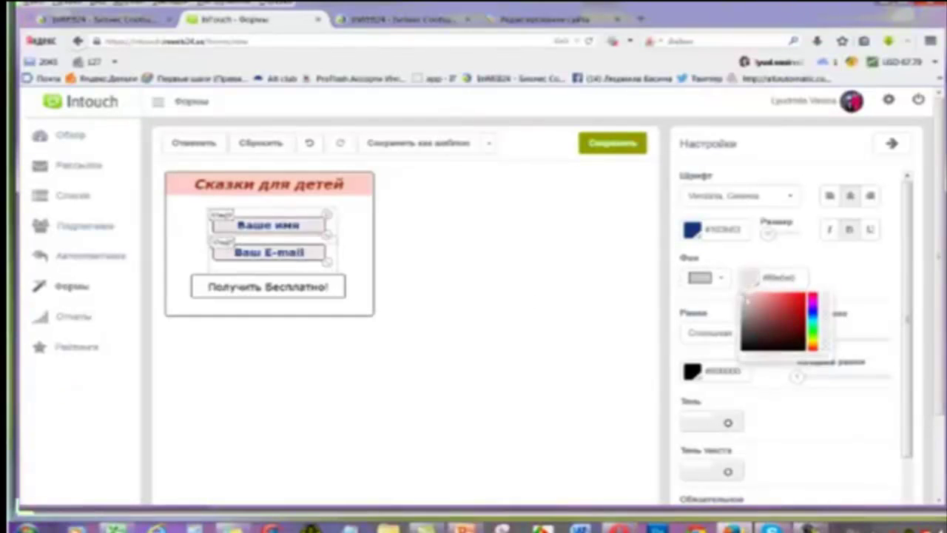
left_click(747, 300)
left_click(744, 296)
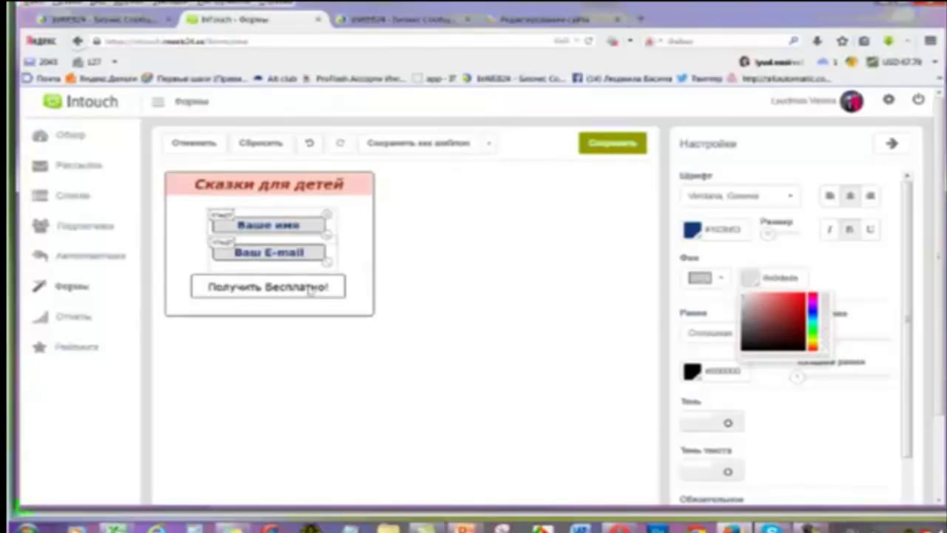
Enlarge the caption of the "Получить Бесплатно!" button slightly and make it bold.
left_click(270, 289)
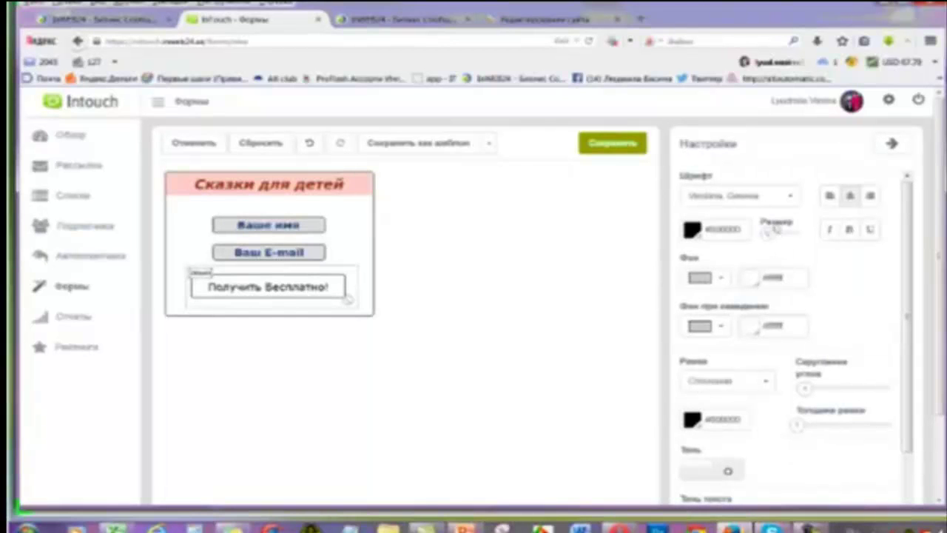
left_click_drag(767, 235, 769, 237)
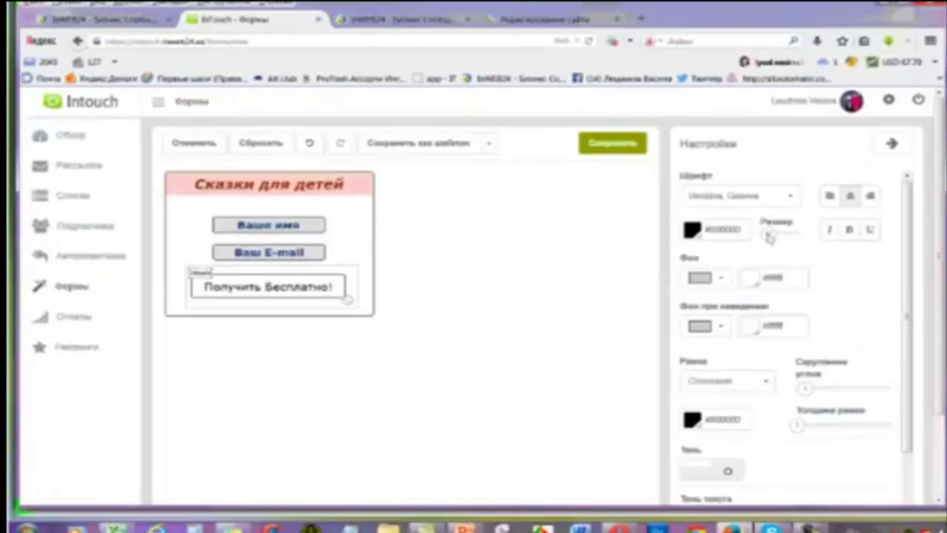
left_click_drag(769, 236, 770, 237)
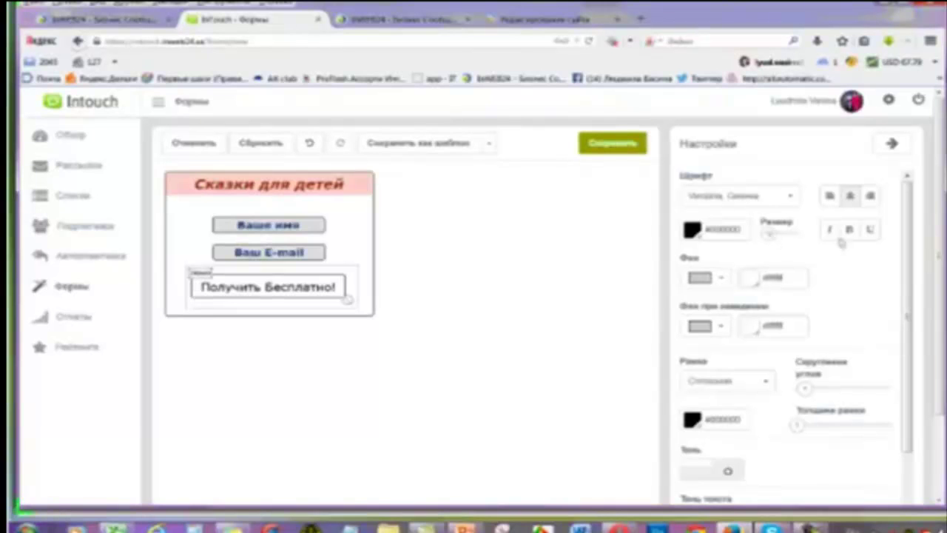
left_click(849, 230)
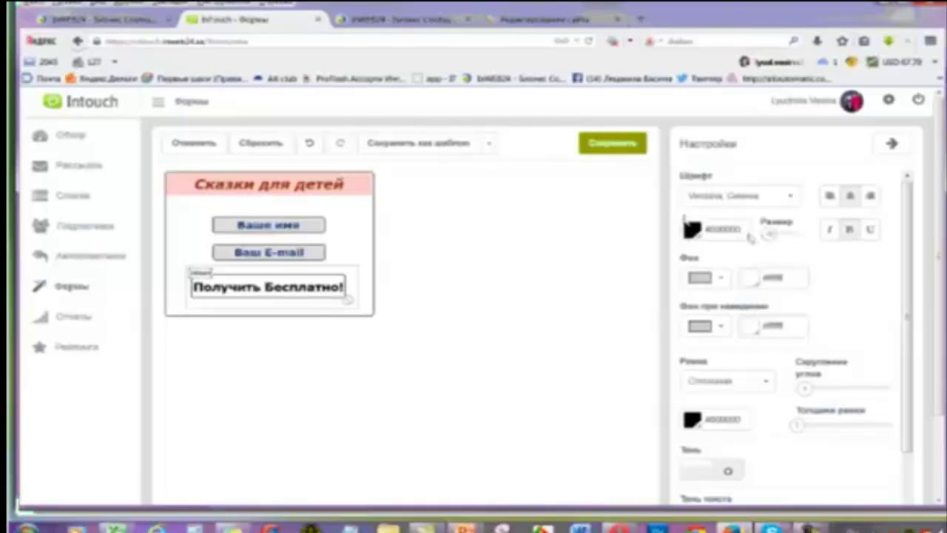
Colour the caption of the "Получить Бесплатно!" button pale yellow.
left_click(694, 232)
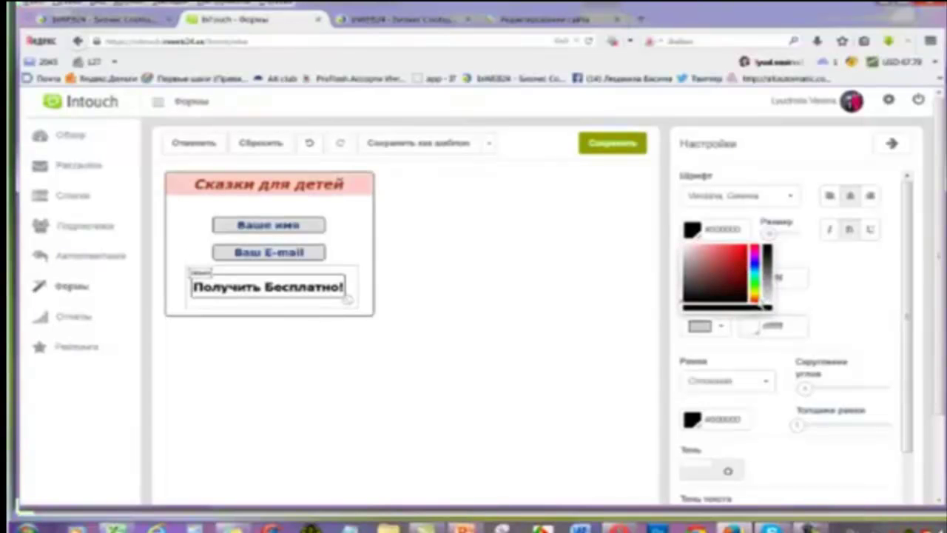
left_click(755, 293)
left_click(735, 267)
left_click(749, 296)
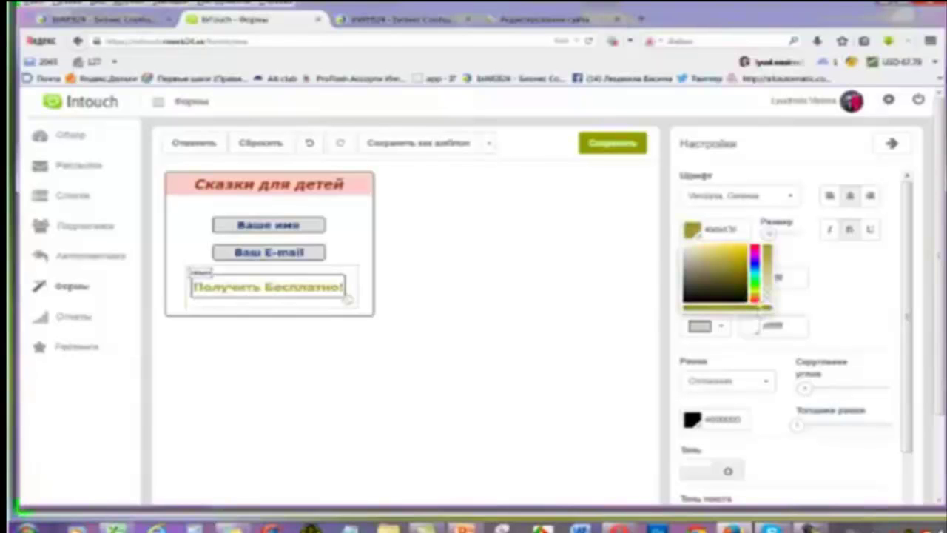
left_click(721, 265)
left_click_drag(722, 264, 710, 255)
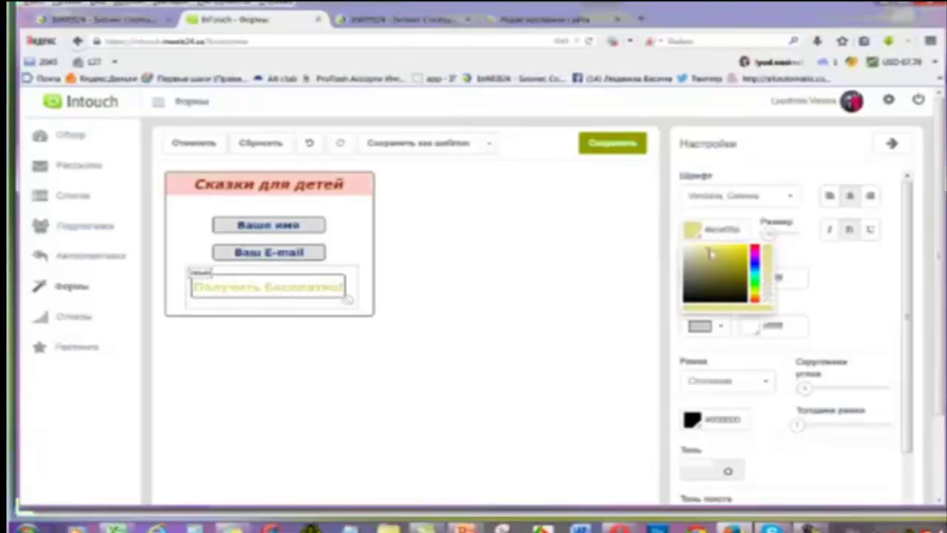
left_click(710, 254)
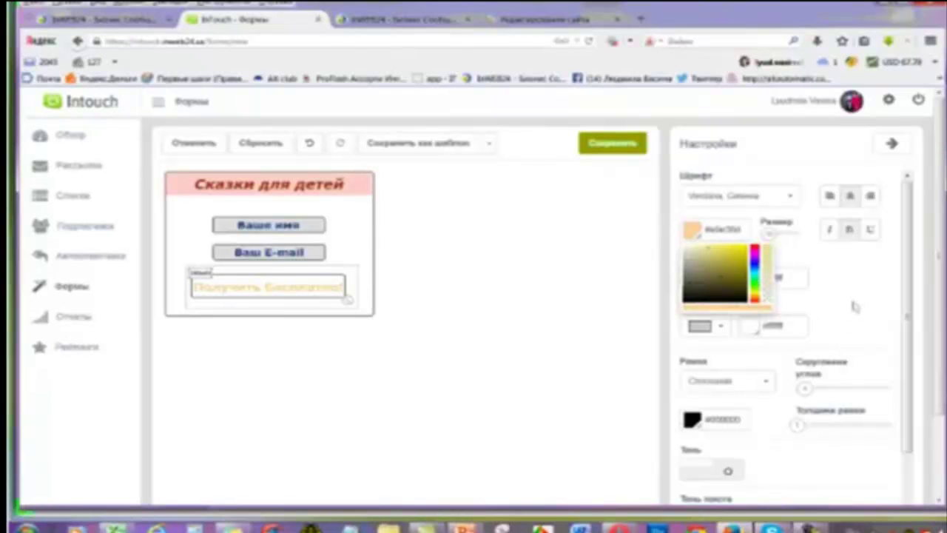
left_click(222, 279)
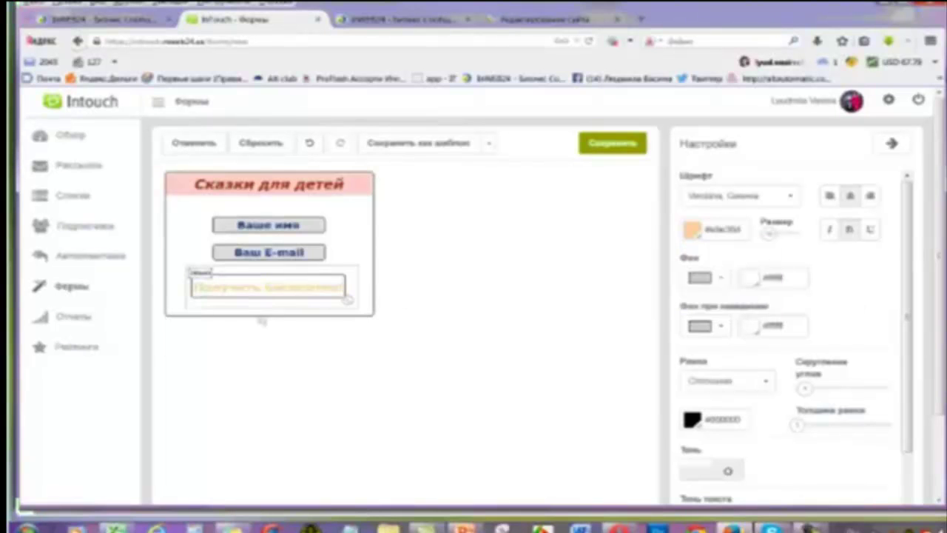
Set both the hover background and the normal background of the "Получить Бесплатно!" button to bright red.
left_click(753, 332)
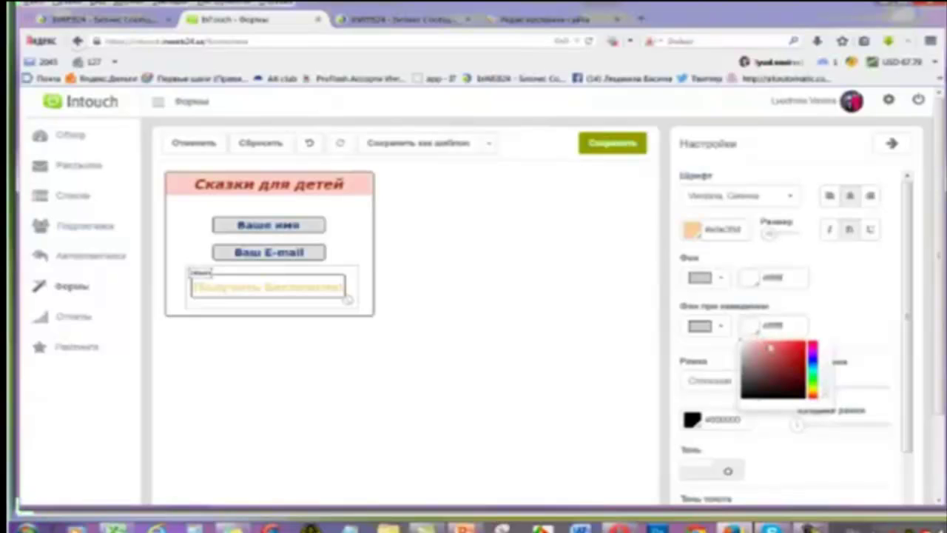
left_click(801, 352)
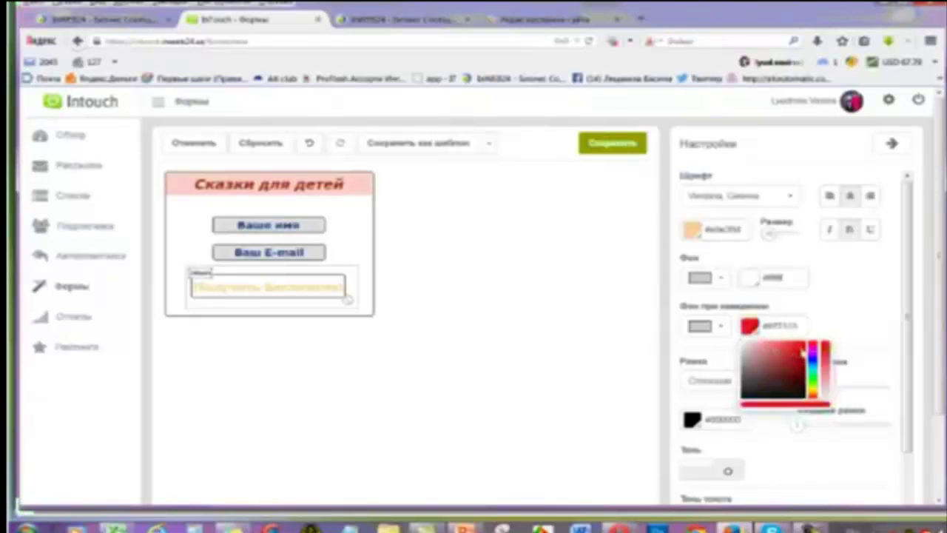
left_click(751, 281)
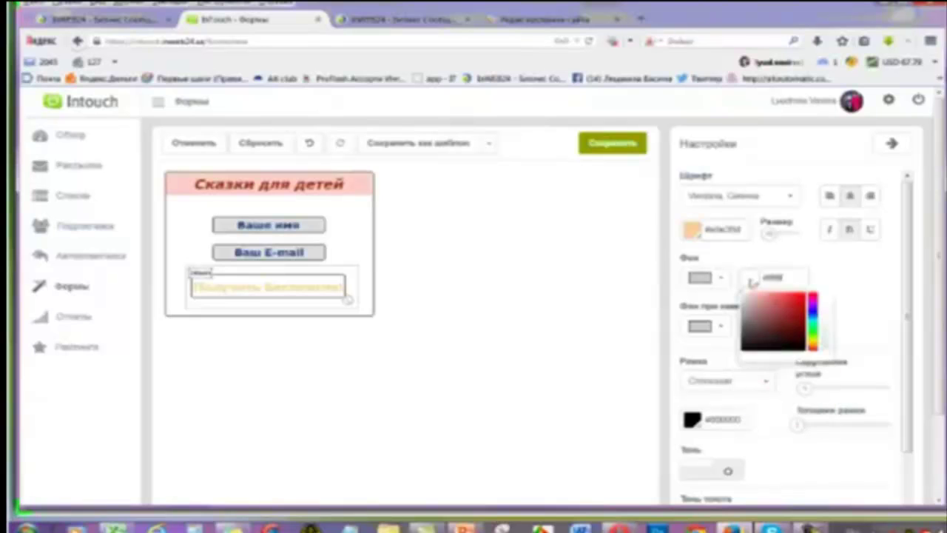
left_click(801, 301)
left_click(801, 302)
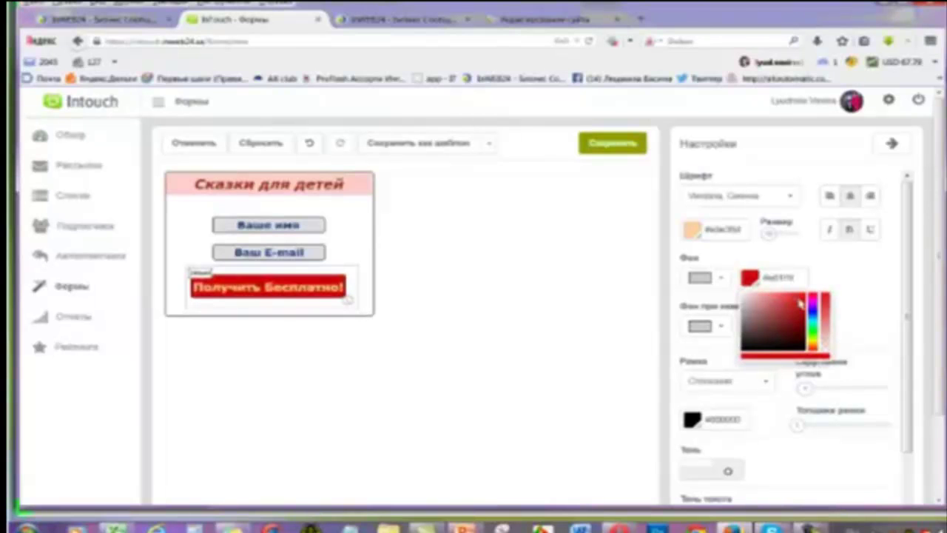
left_click(803, 304)
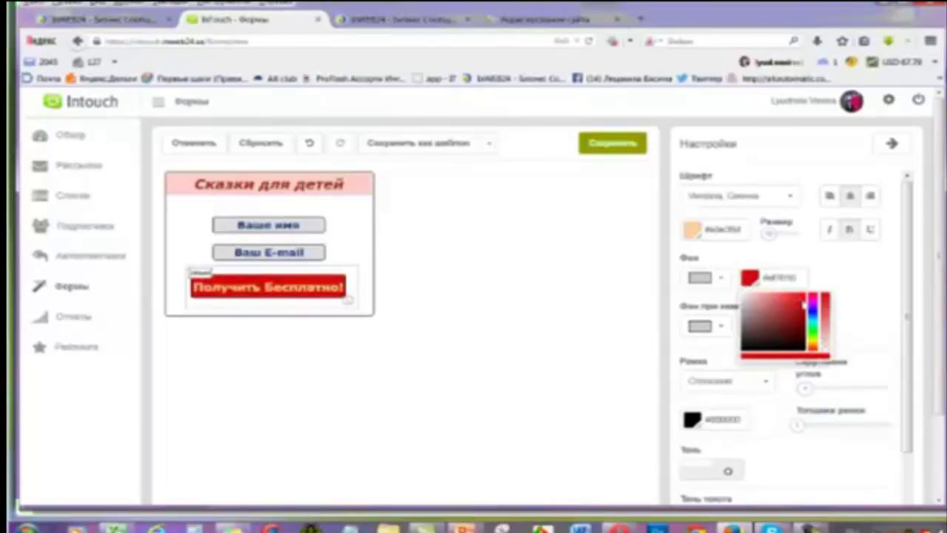
left_click(851, 275)
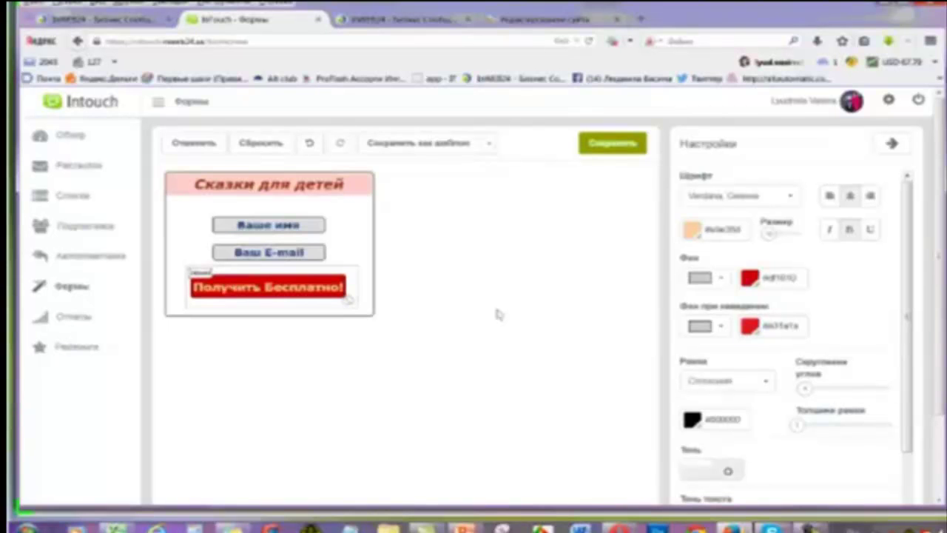
Change the subscribe button's hover background colour to light grey.
left_click(749, 328)
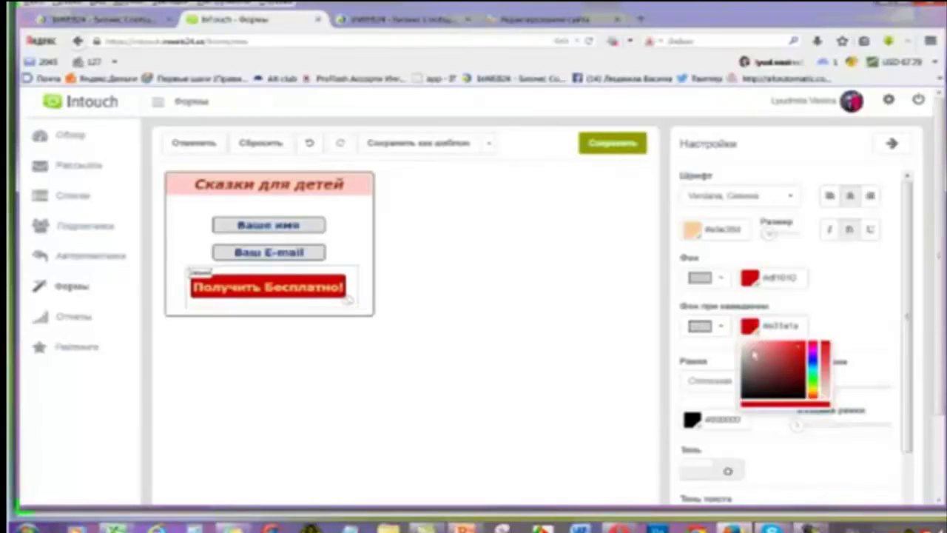
left_click(753, 355)
left_click_drag(753, 355, 739, 327)
left_click(845, 326)
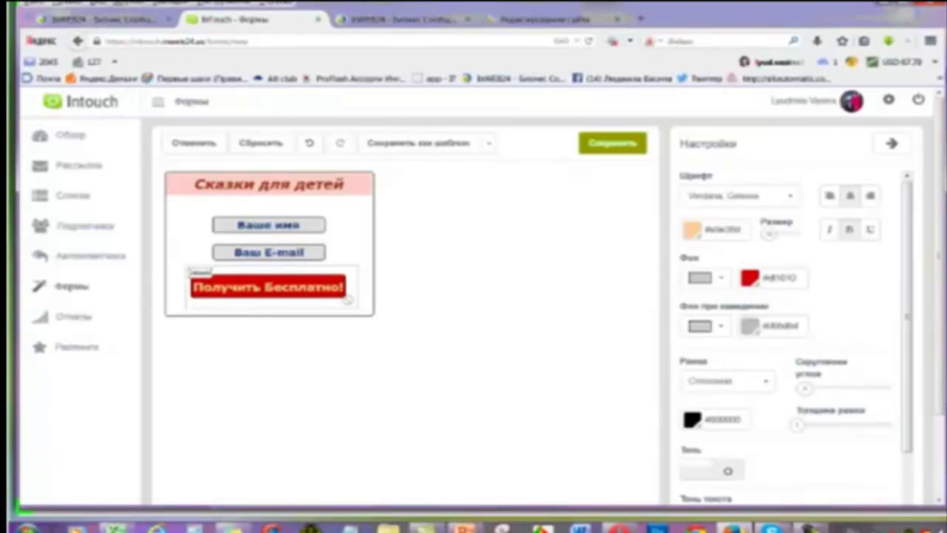
Switch to the webinar room, read the participants' messages in the chat, and return to the InTouch form editor.
key("alt+Tab")
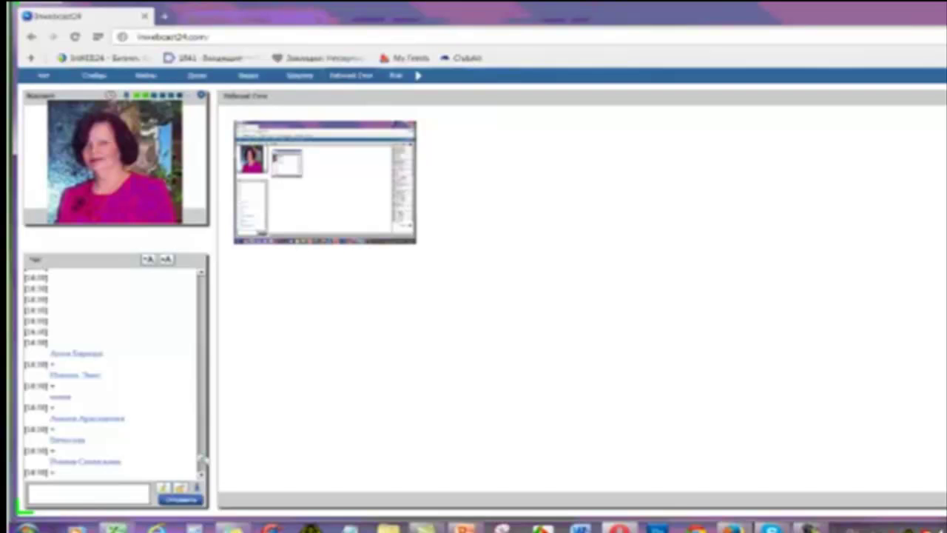
scroll(202, 460, "down", 5)
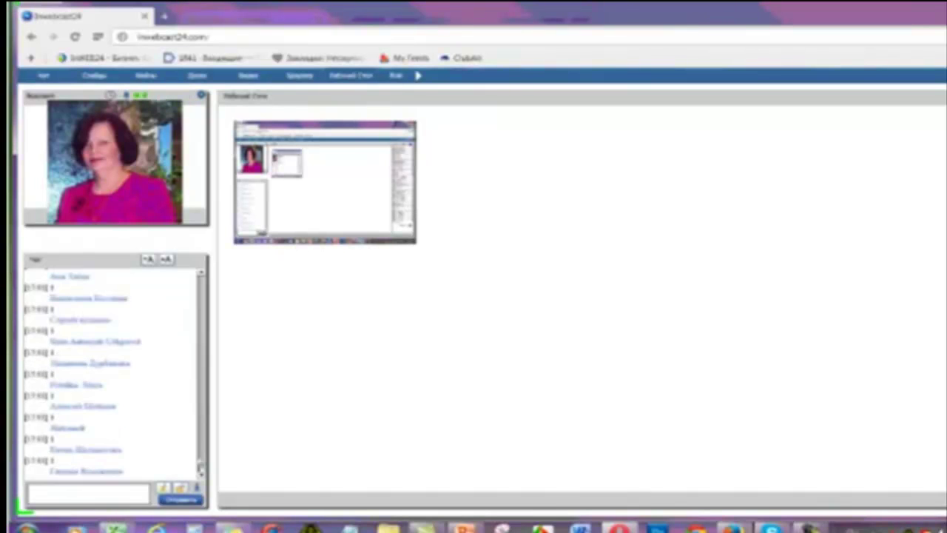
scroll(203, 453, "down", 5)
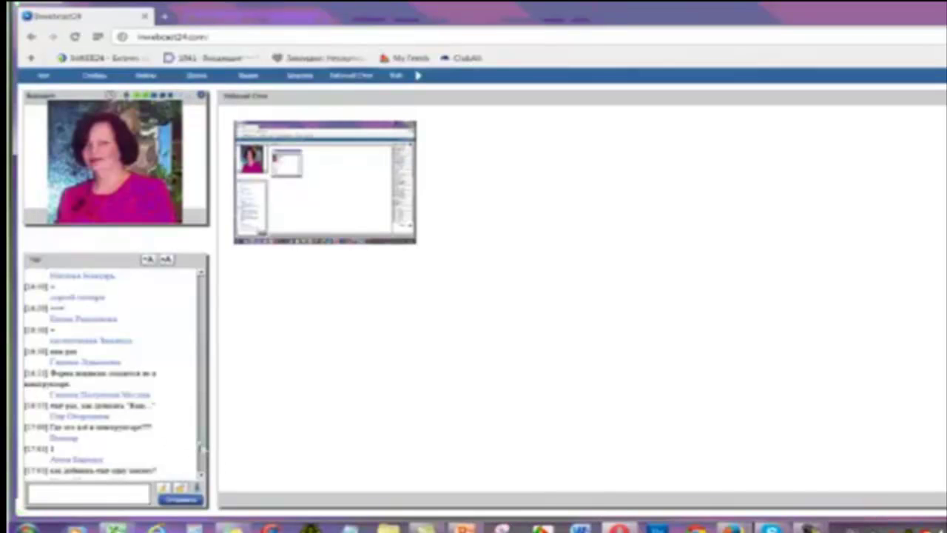
left_click_drag(201, 446, 201, 449)
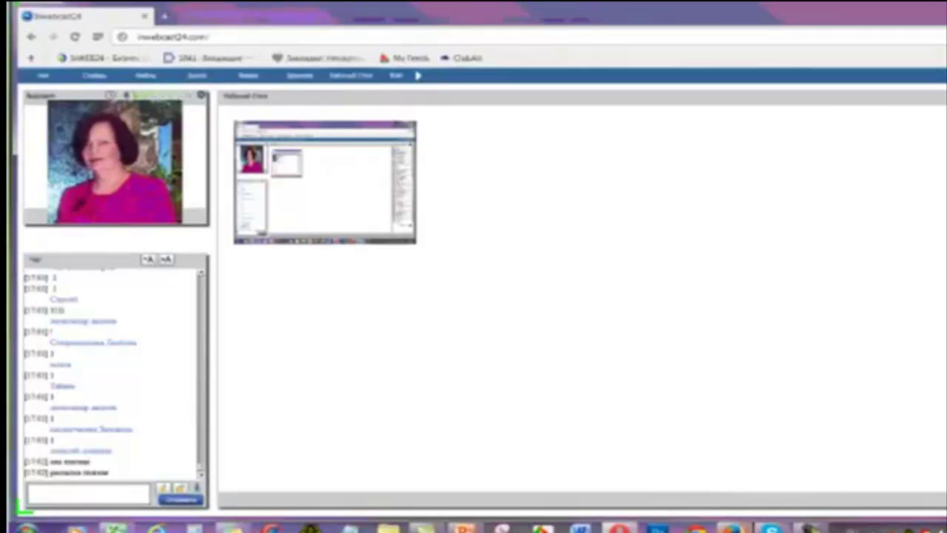
mouse_move(731, 527)
left_click(733, 462)
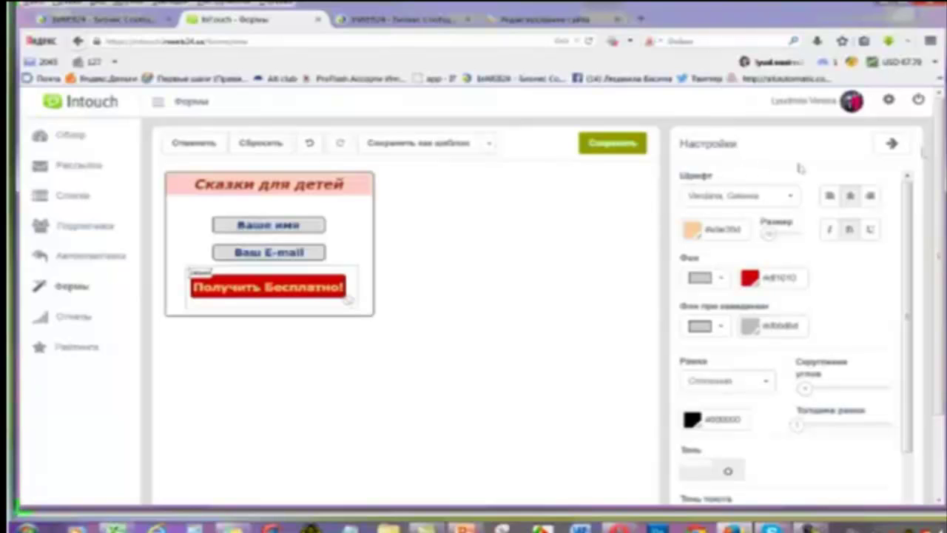
Add the Skype field from the available form fields to the form, just below the e-mail field.
left_click(892, 145)
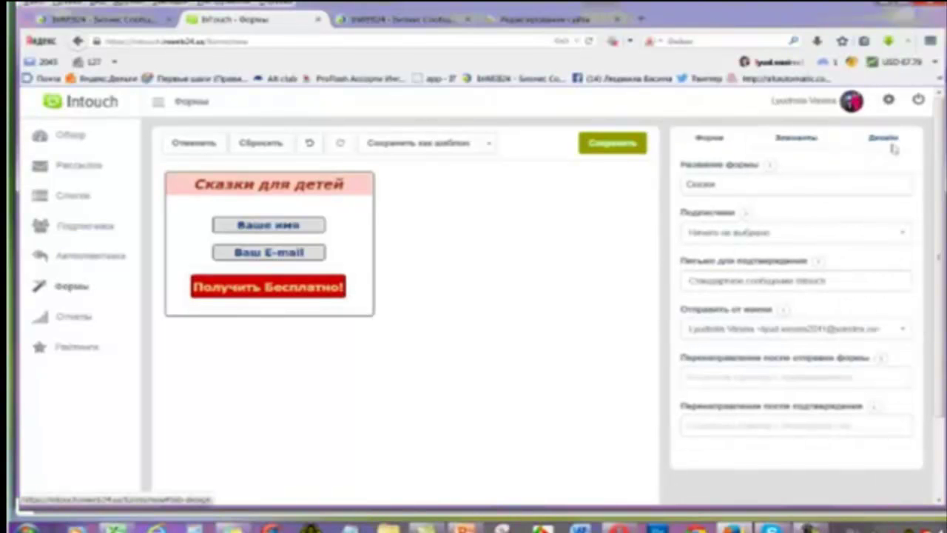
left_click(795, 139)
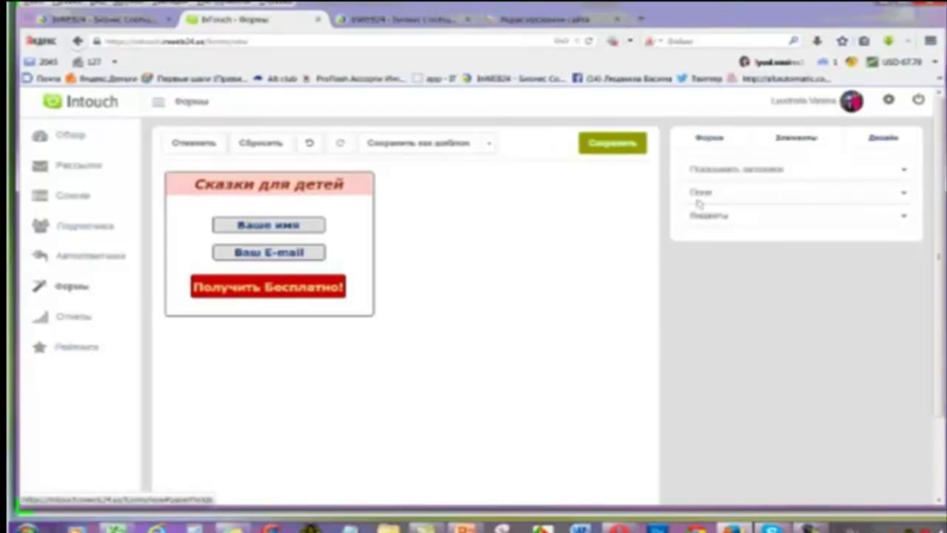
left_click(904, 194)
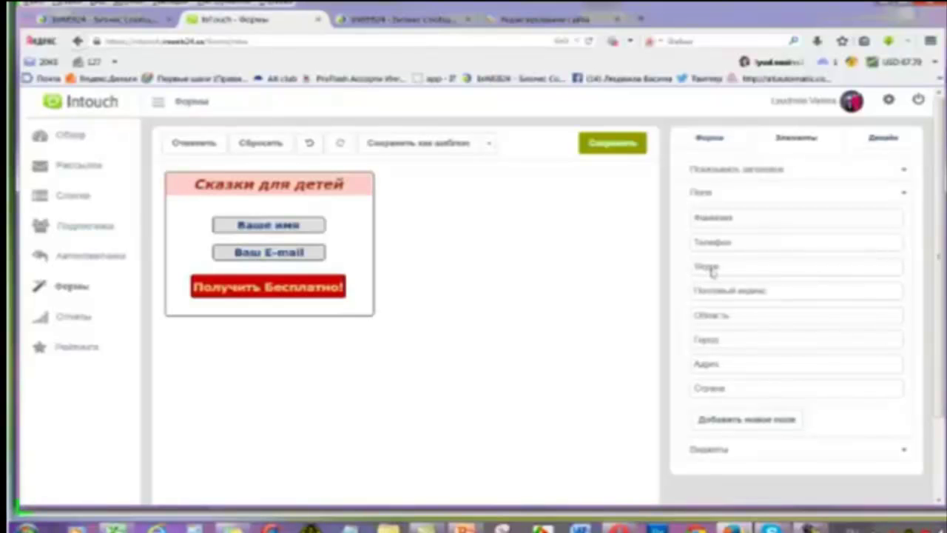
left_click_drag(711, 271, 374, 268)
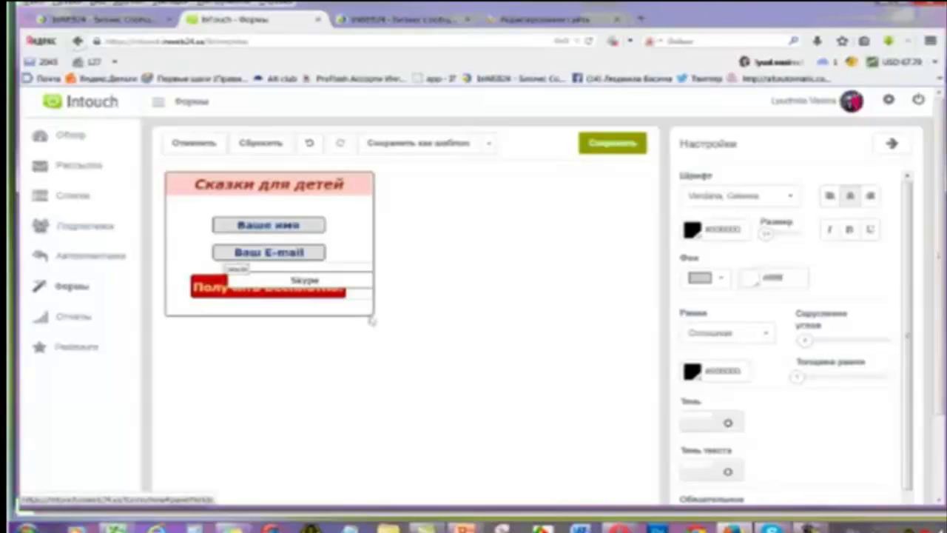
Extend the form frame downward and move the "Получить Бесплатно!" button below the Skype field.
left_click(373, 320)
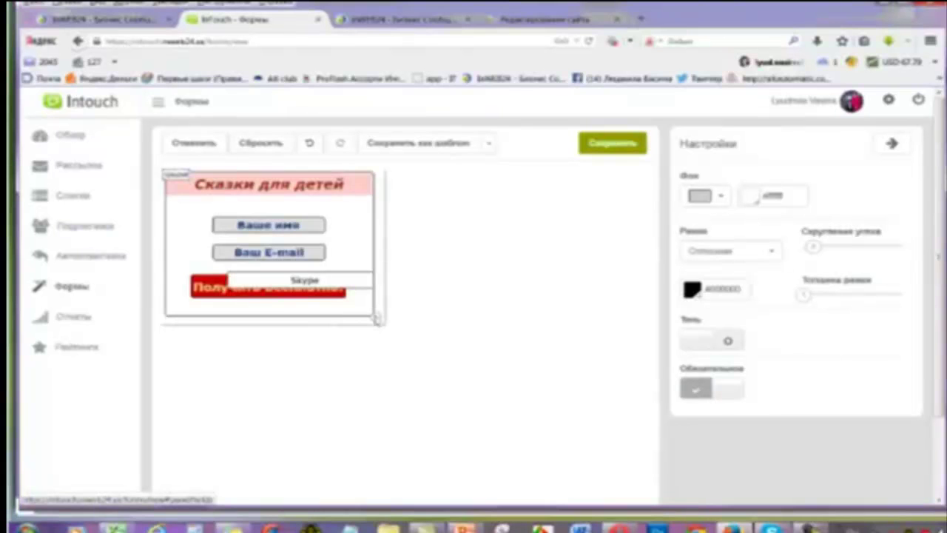
left_click_drag(377, 318, 377, 333)
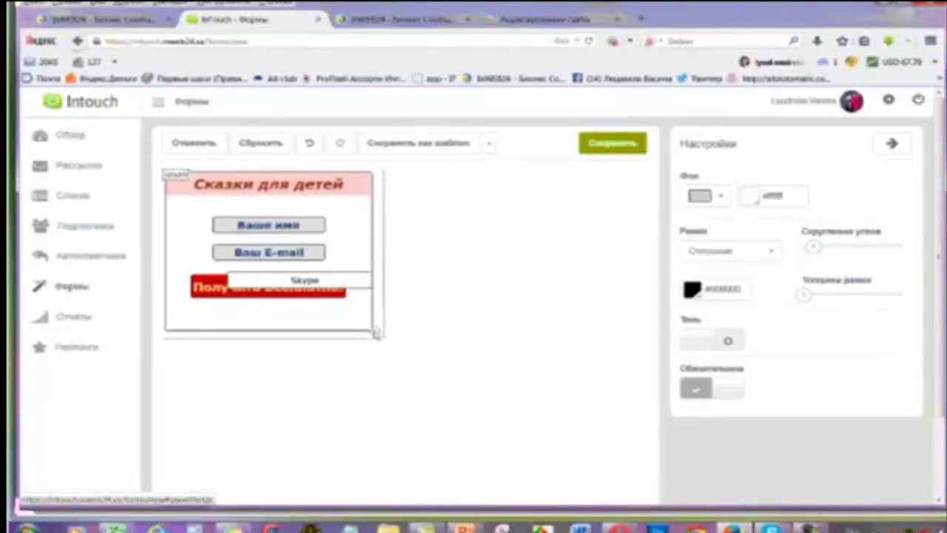
left_click(214, 291)
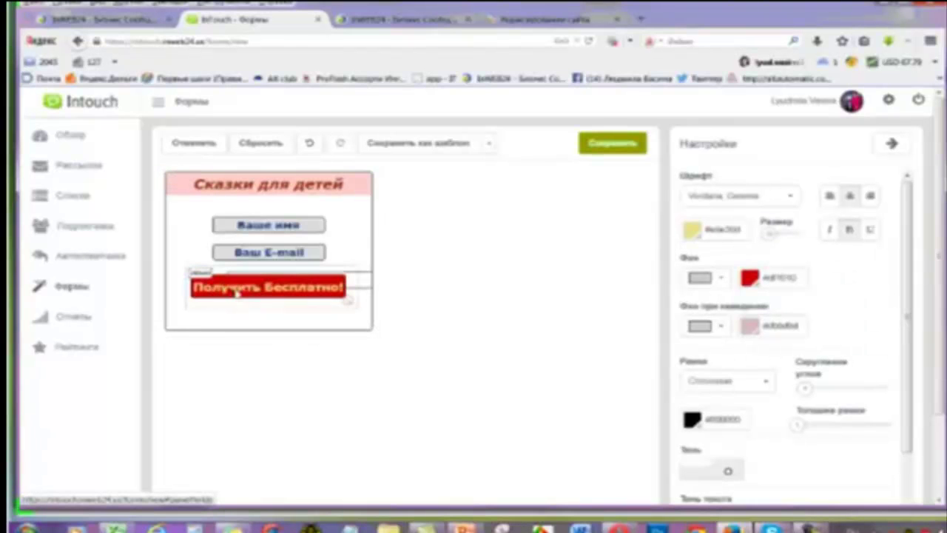
left_click_drag(238, 293, 243, 313)
Shift the Skype field inward between the e-mail field and the button, and narrow it to about the width of the other fields.
left_click(273, 284)
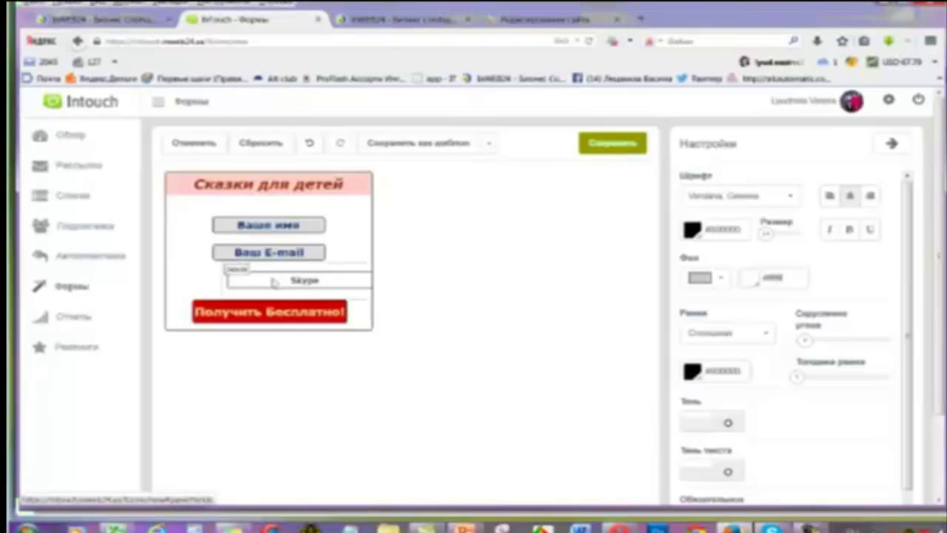
left_click_drag(274, 282, 240, 283)
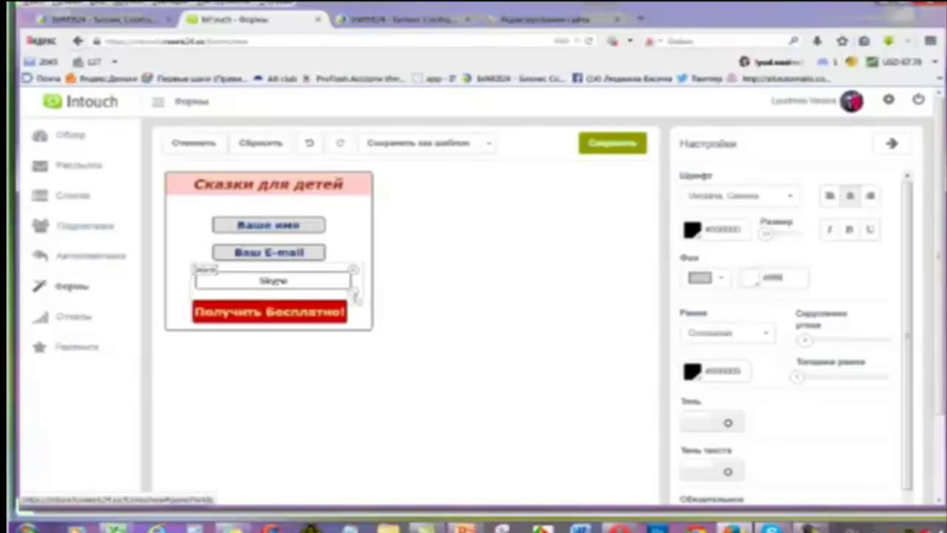
left_click_drag(355, 295, 308, 299)
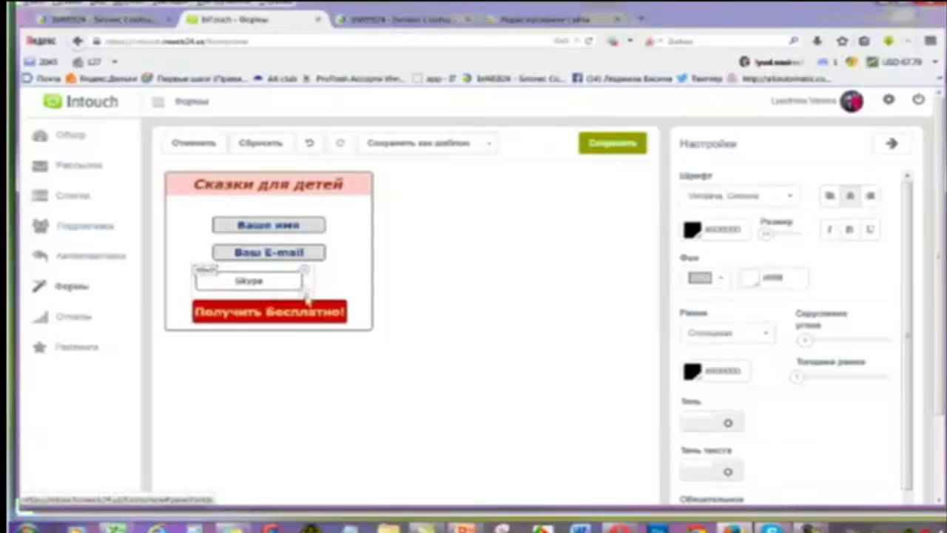
Align the Skype field beneath the e-mail field and make the text of the name, e-mail and Skype fields bold.
left_click_drag(249, 285, 267, 284)
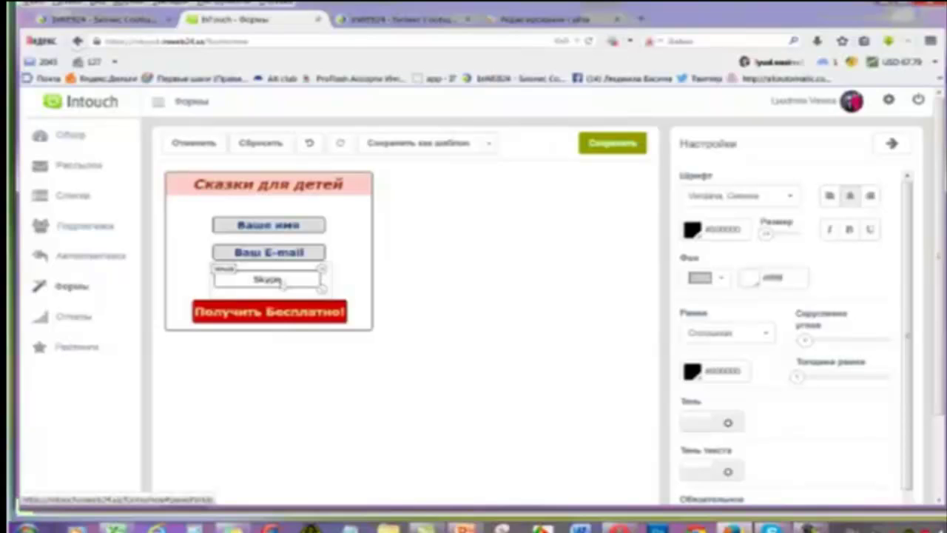
left_click(277, 229)
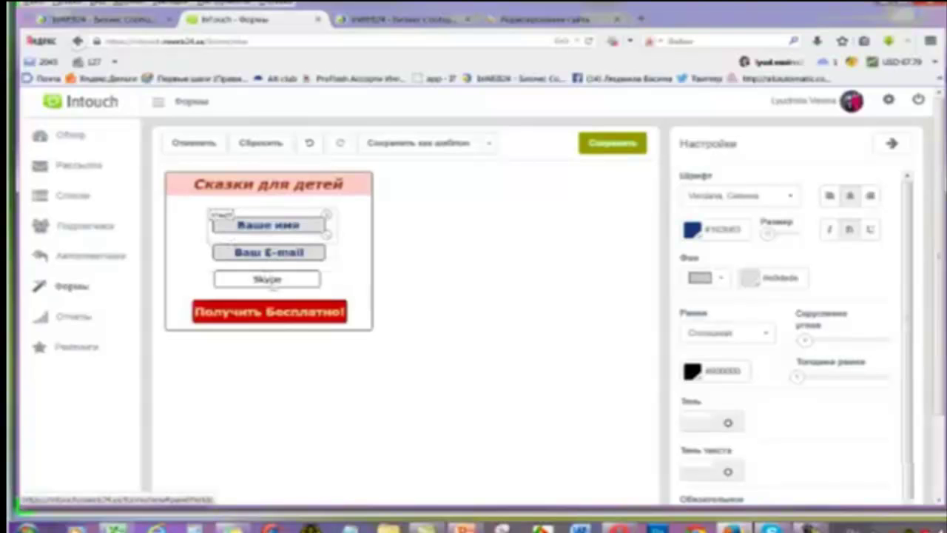
left_click(267, 281, "shift")
left_click(269, 253, "shift")
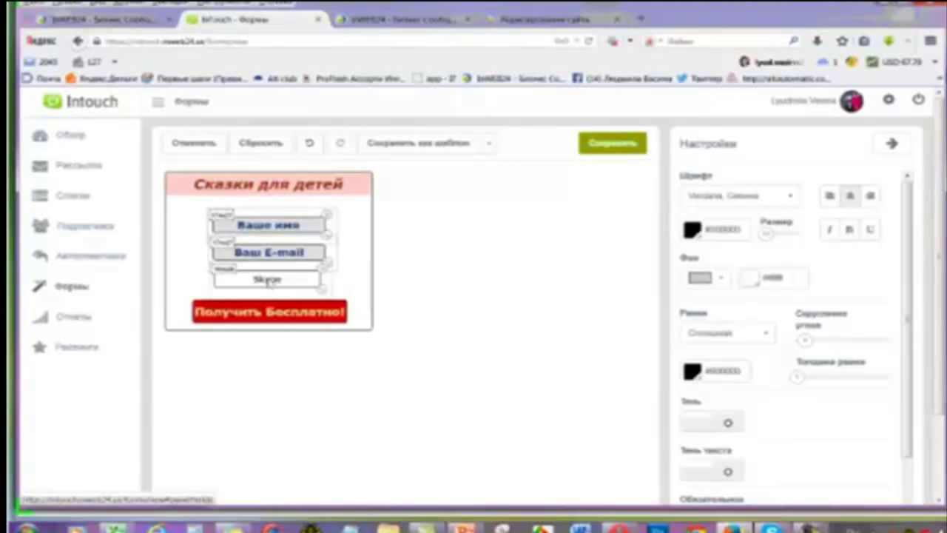
left_click_drag(767, 234, 767, 236)
left_click(849, 230)
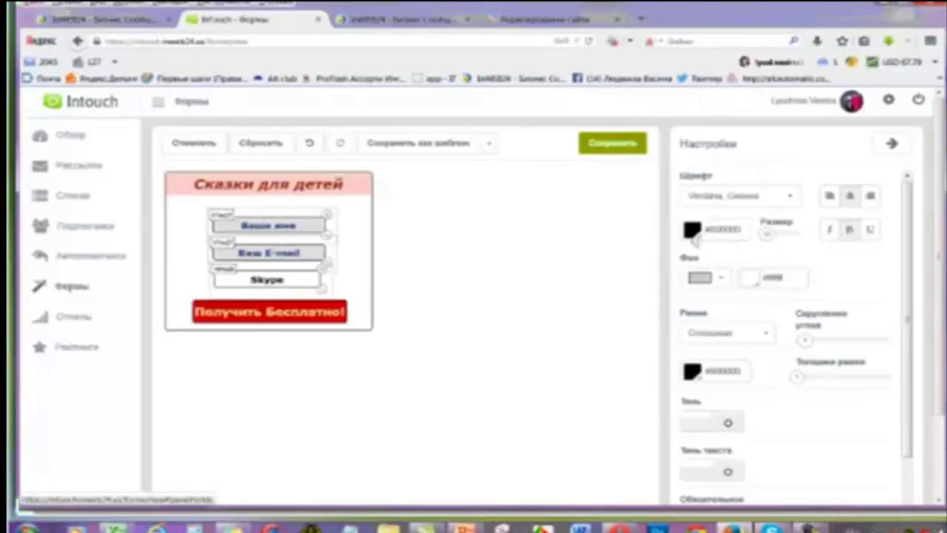
Set the text colour of the name, e-mail and Skype fields to dark blue.
left_click(693, 230)
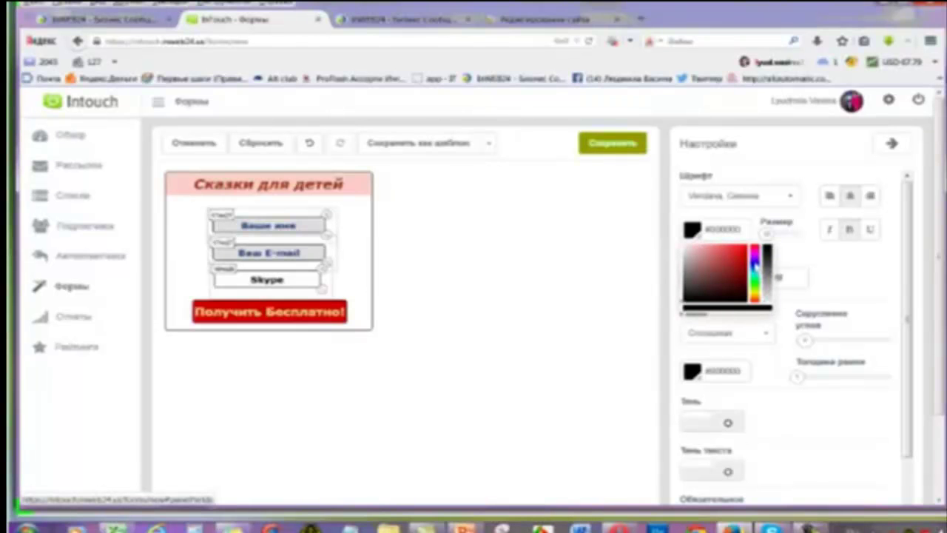
left_click(755, 267)
left_click(740, 274)
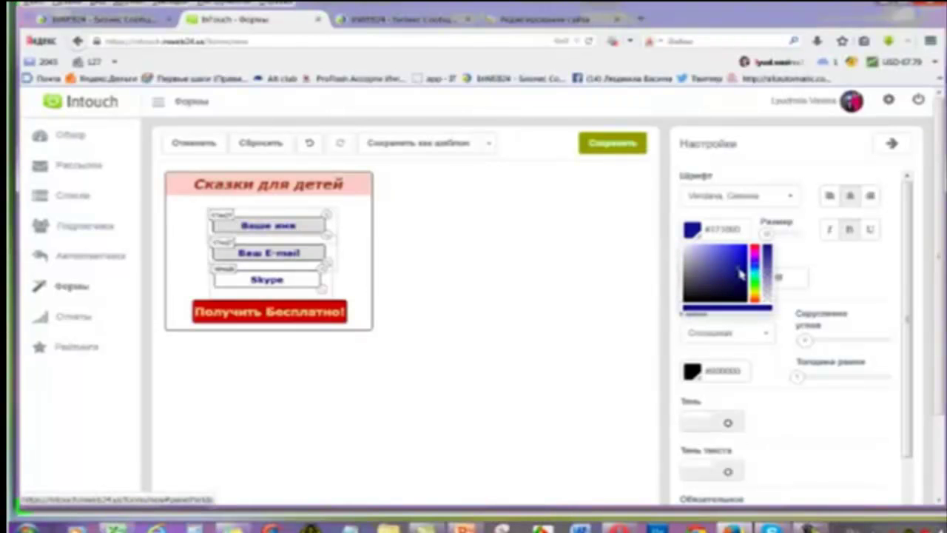
left_click(741, 274)
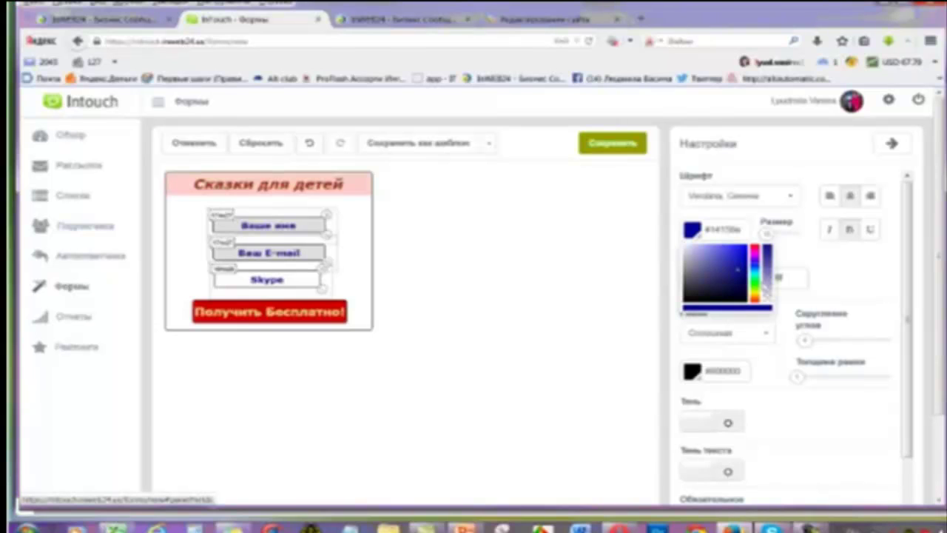
left_click(855, 278)
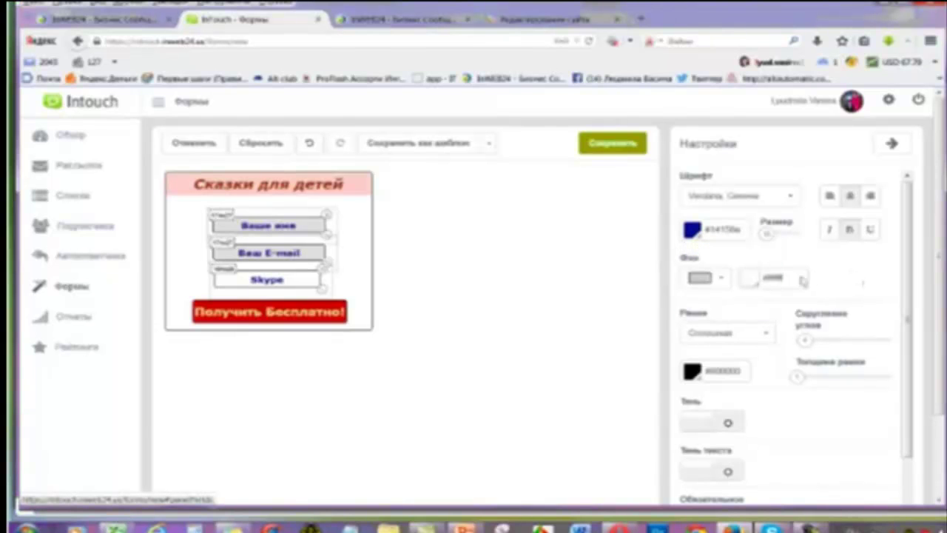
Set the background of the three input fields to a light grey and deselect them.
left_click(750, 281)
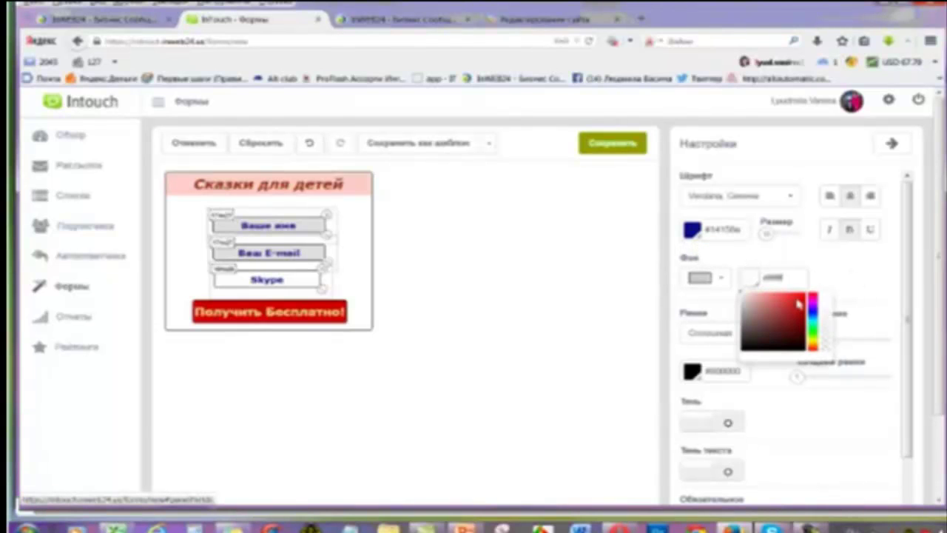
left_click(747, 302)
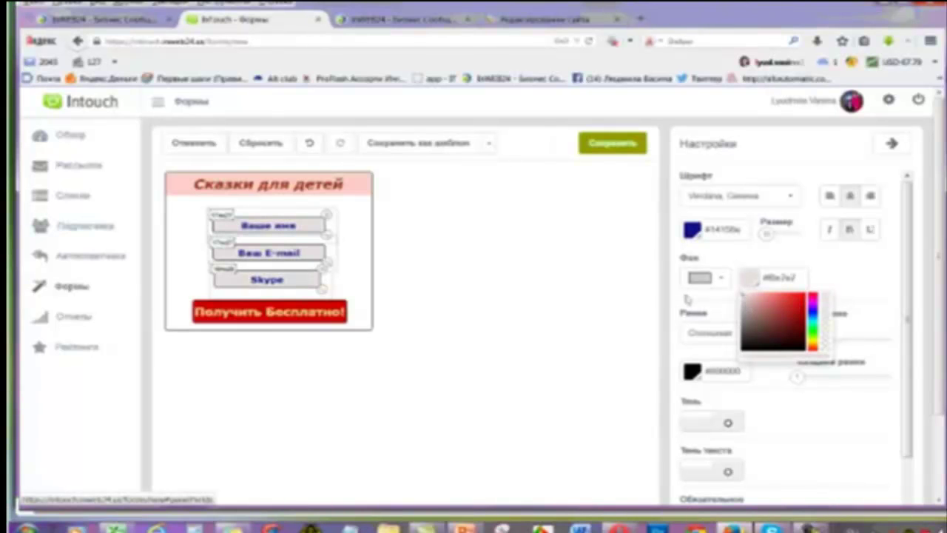
left_click(588, 280)
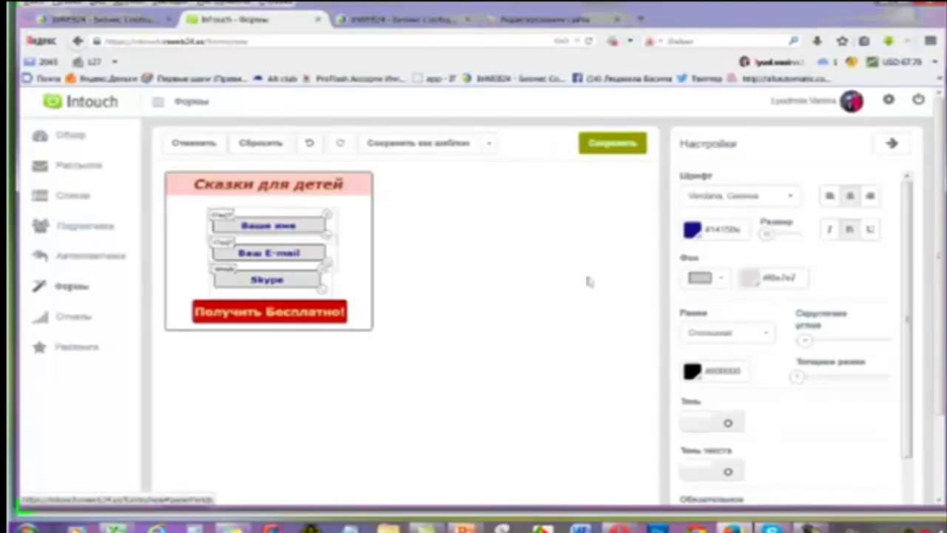
left_click(476, 294)
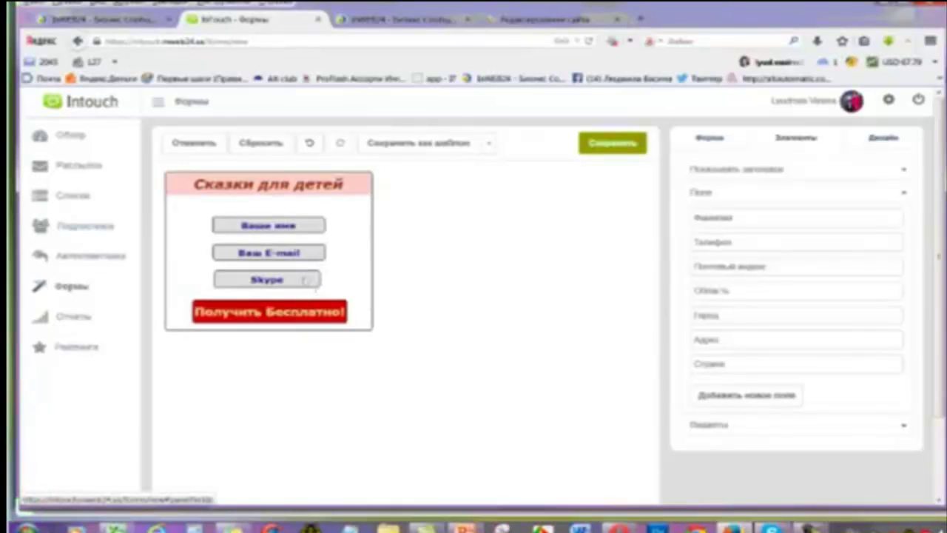
Widen the Skype field slightly to match the width of the e-mail field above it.
left_click(304, 279)
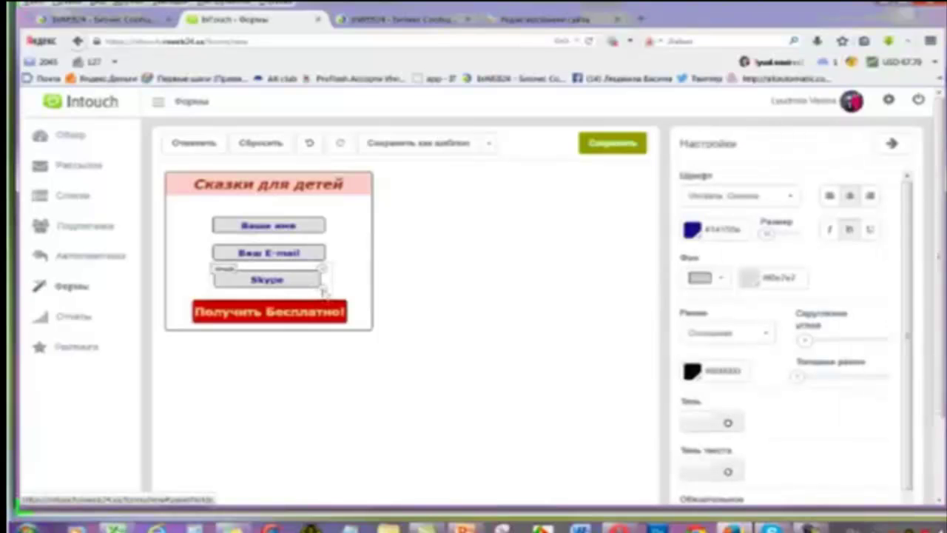
left_click_drag(322, 291, 323, 290)
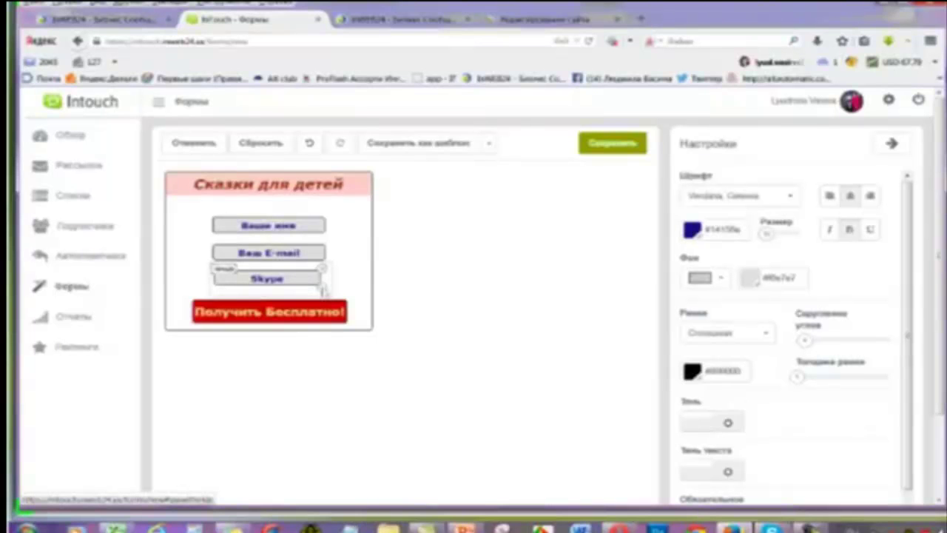
left_click_drag(322, 290, 343, 294)
left_click(417, 252)
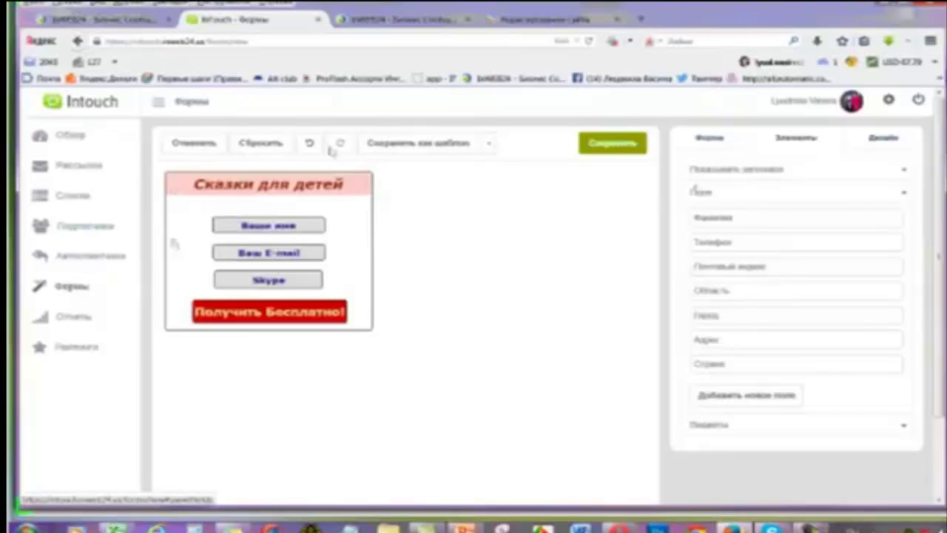
Try several ready-made colour schemes and apply the one with a blue header, light grey background, grey fields and red button.
left_click(884, 139)
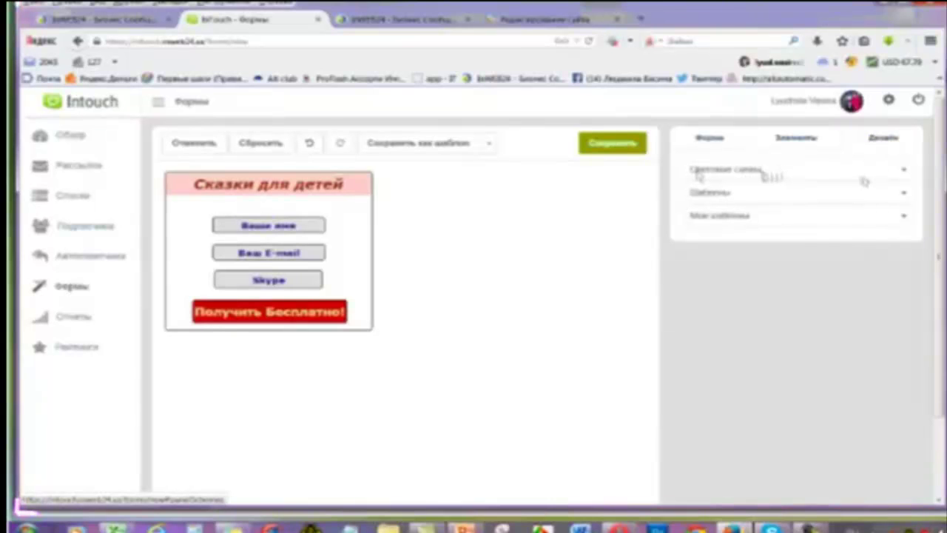
left_click(904, 175)
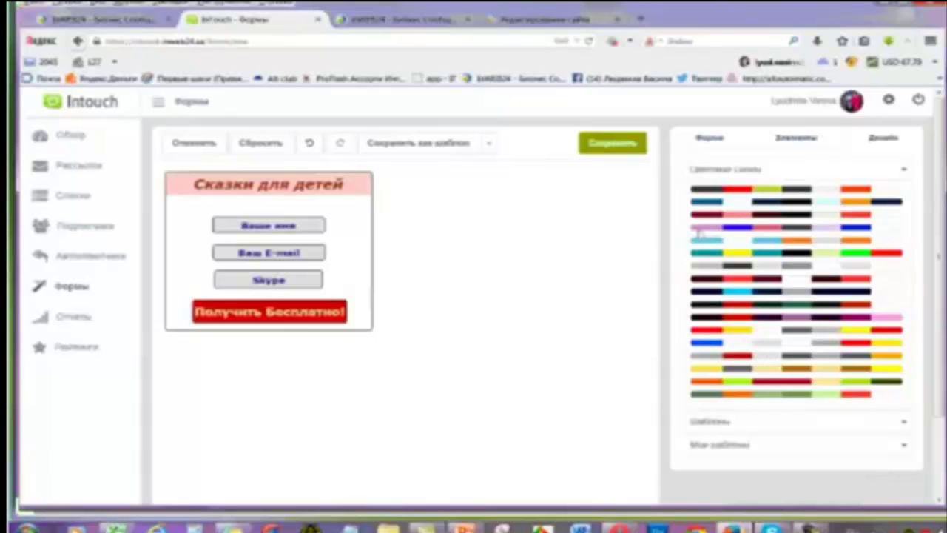
left_click(773, 190)
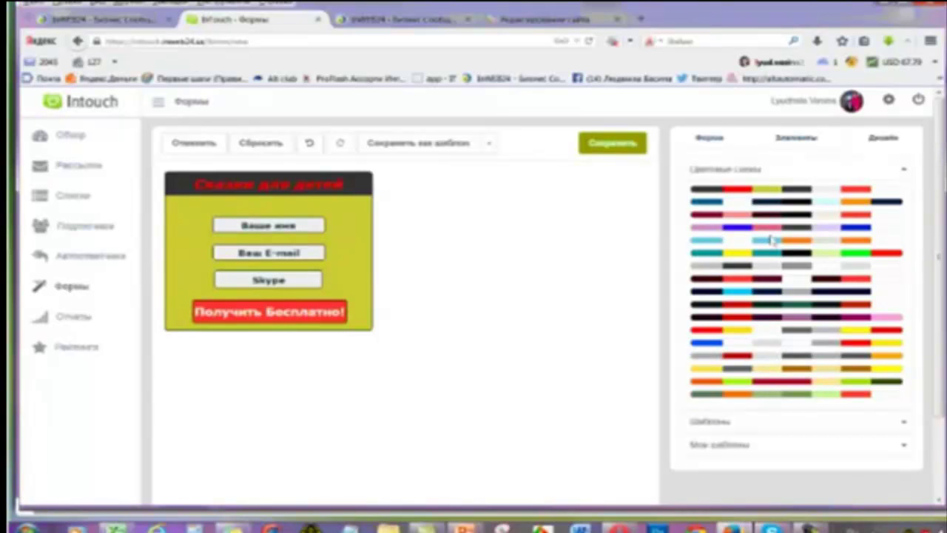
left_click(766, 355)
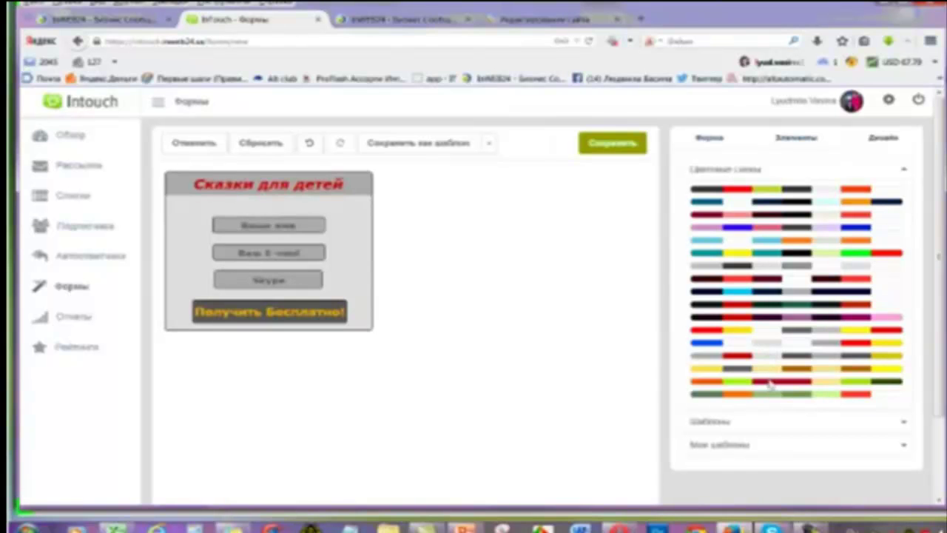
left_click(769, 382)
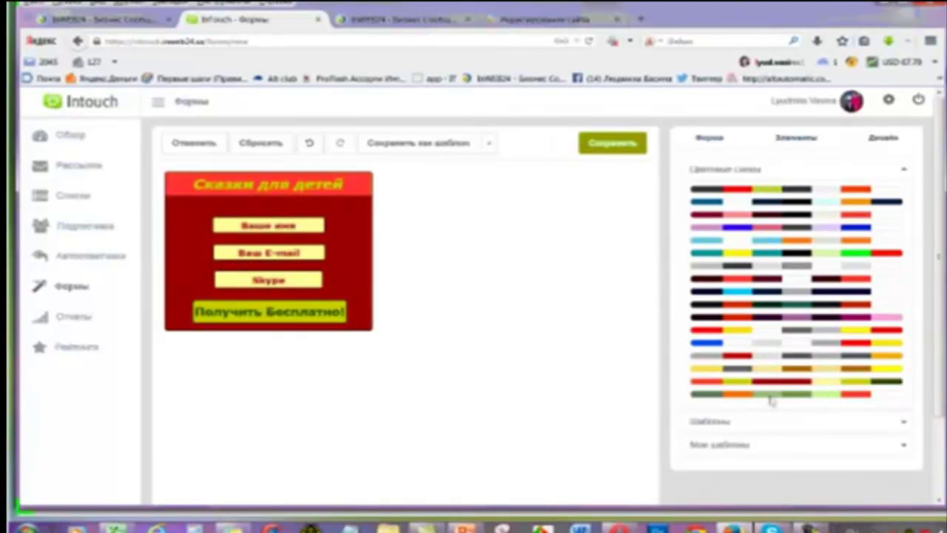
left_click(770, 394)
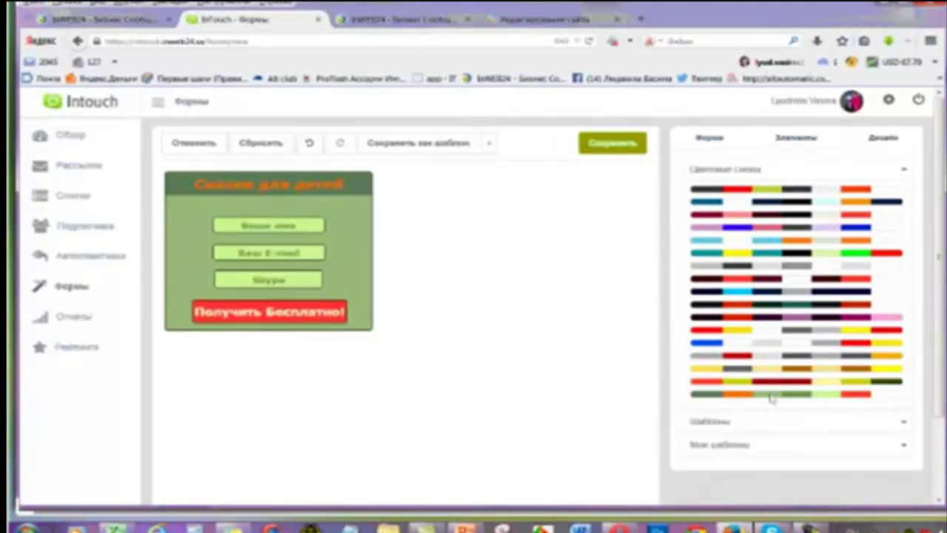
left_click(819, 357)
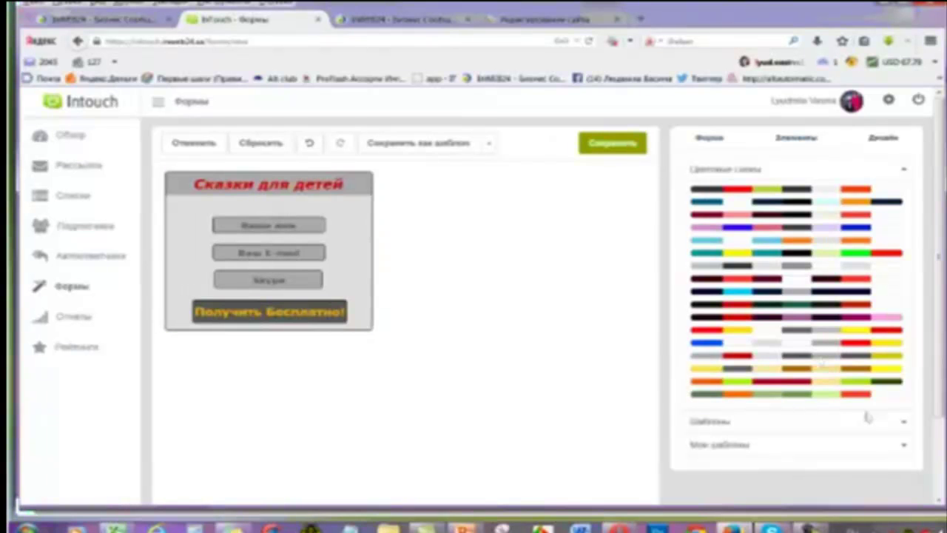
left_click(895, 342)
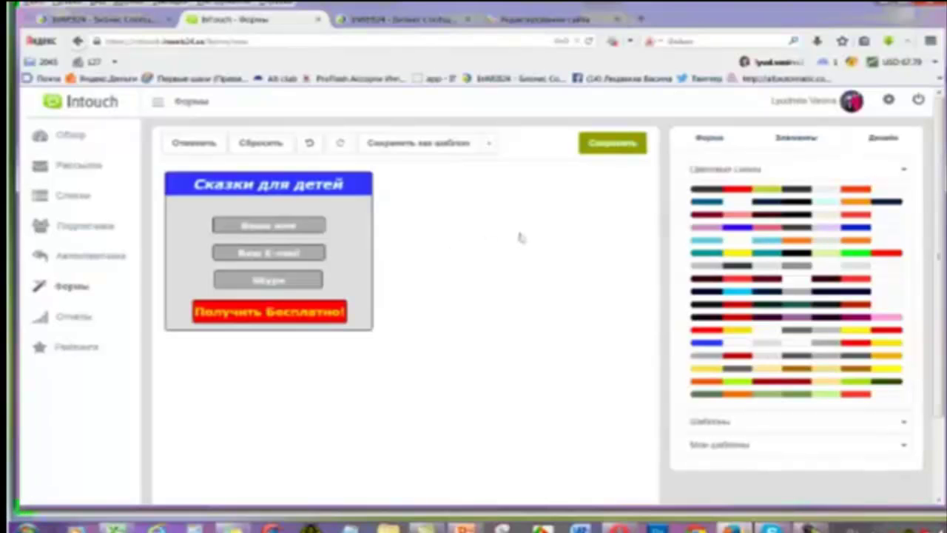
key("ctrl+Left")
key("ctrl+Left")
key("ctrl+Left")
Delete the Skype field from the form and turn off display of the form's header.
left_click(293, 282)
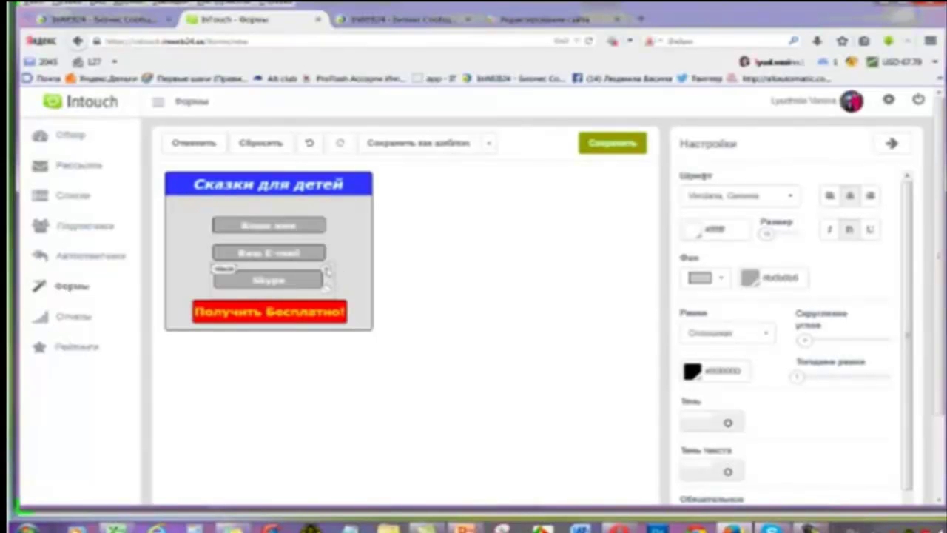
key("Delete")
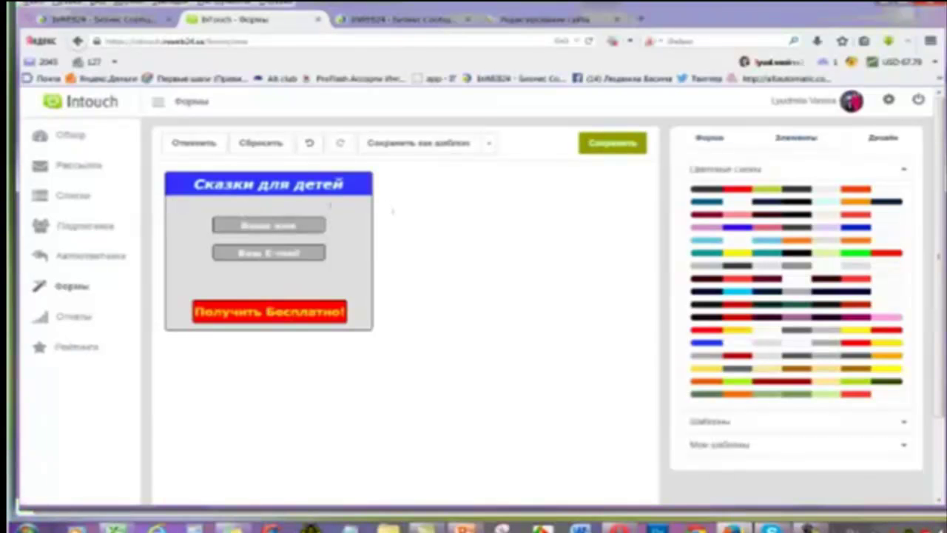
left_click(791, 139)
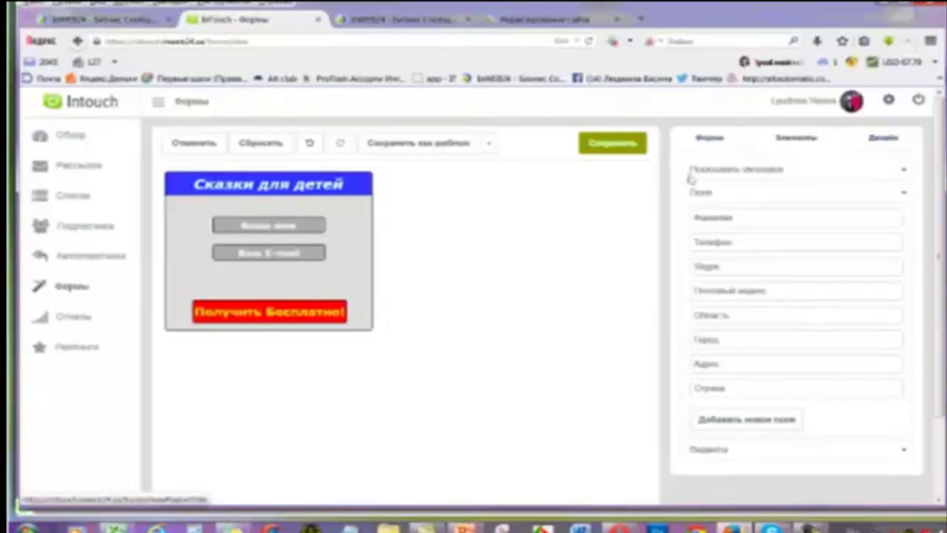
left_click(904, 170)
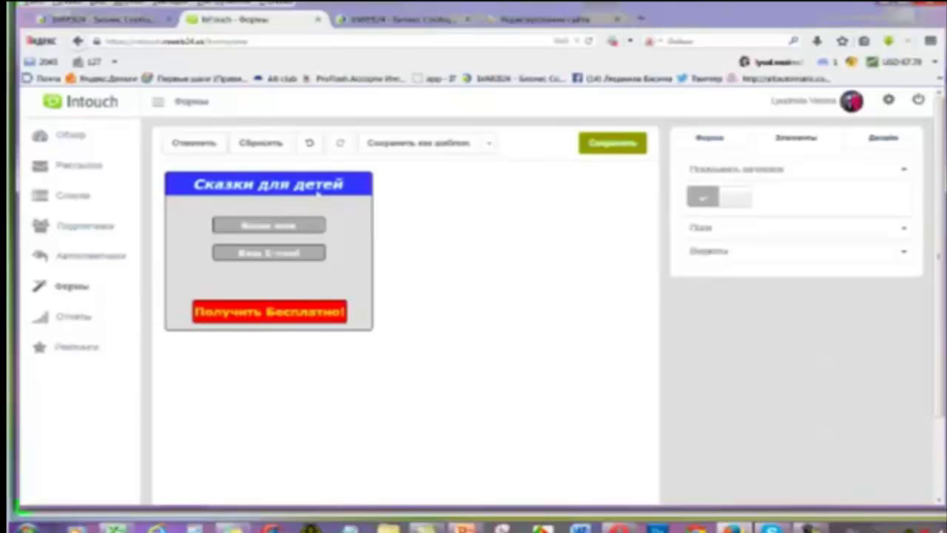
left_click(705, 198)
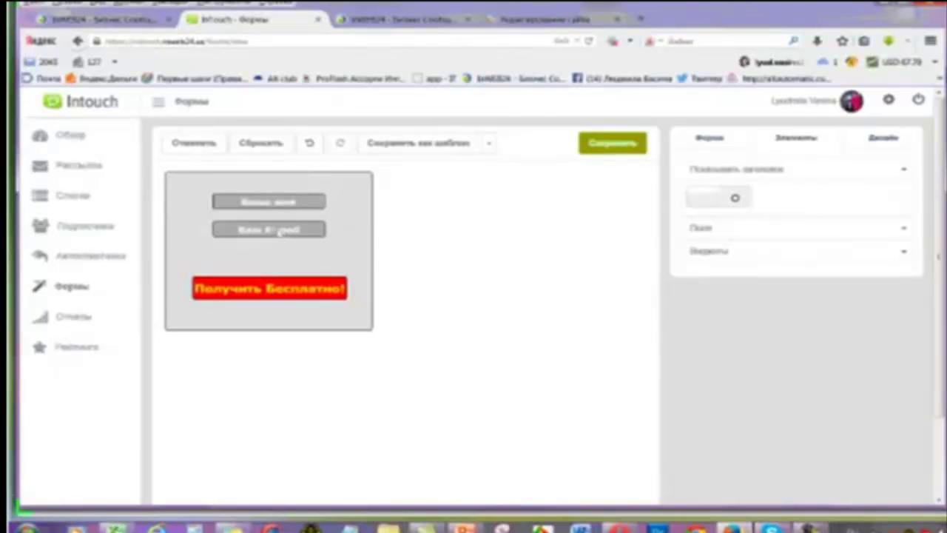
Move the "Получить Бесплатно!" button up just below the e-mail field and shrink the form frame to fit around the content.
left_click(278, 294)
left_click_drag(278, 294, 283, 261)
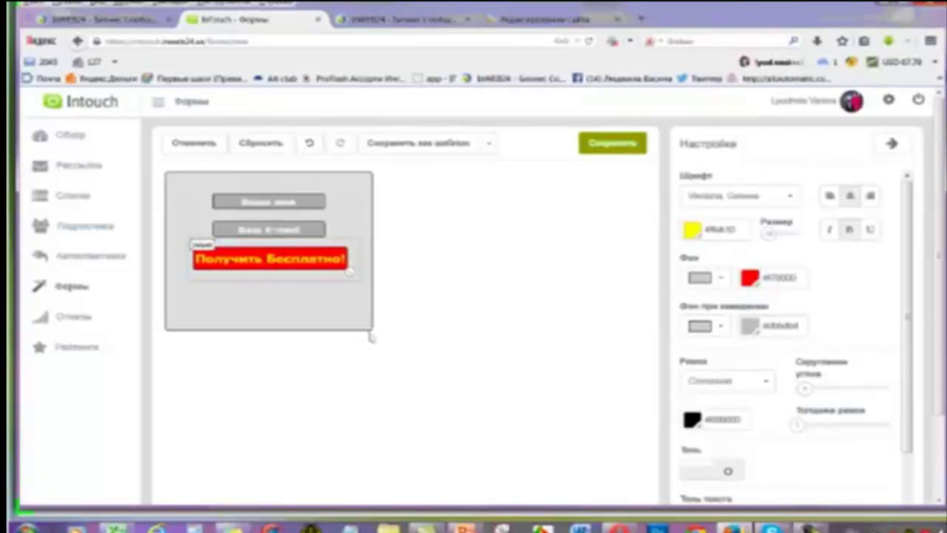
left_click(450, 326)
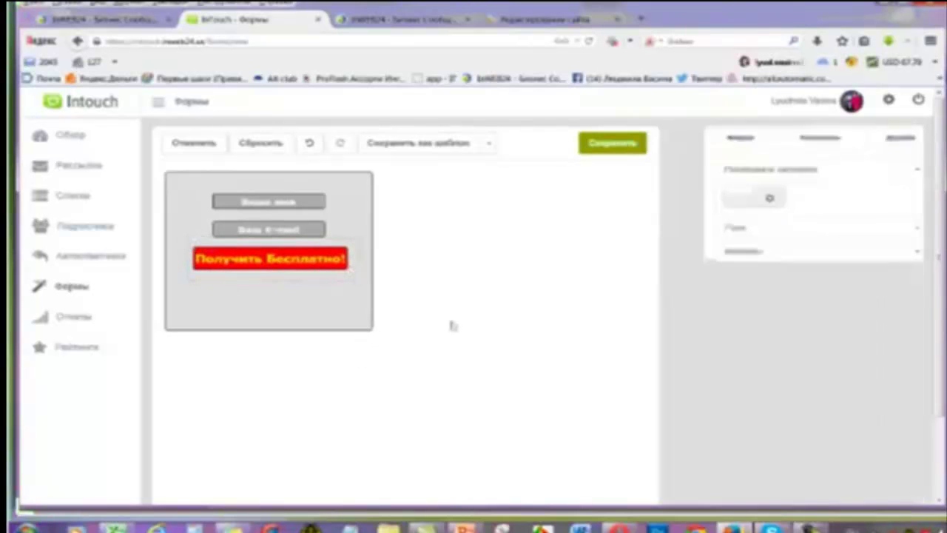
left_click(372, 333)
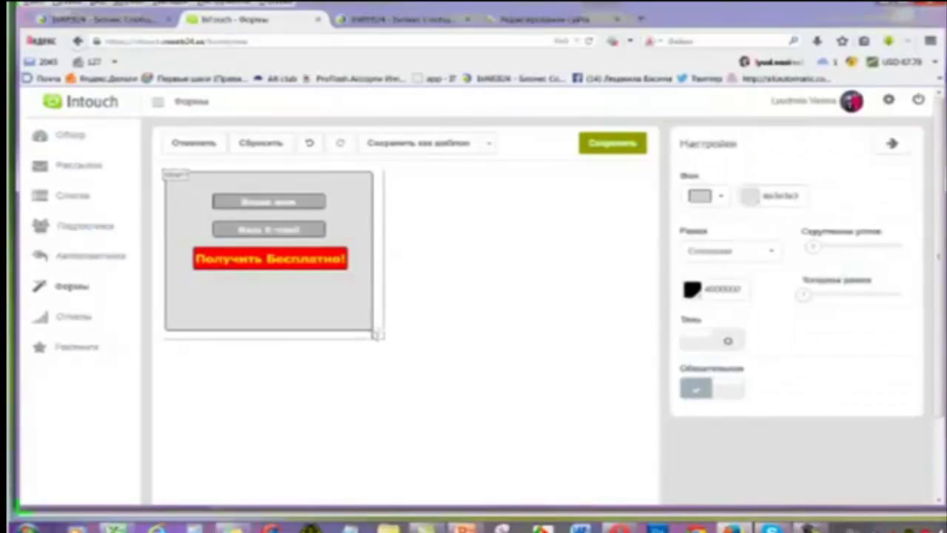
left_click_drag(377, 334, 357, 273)
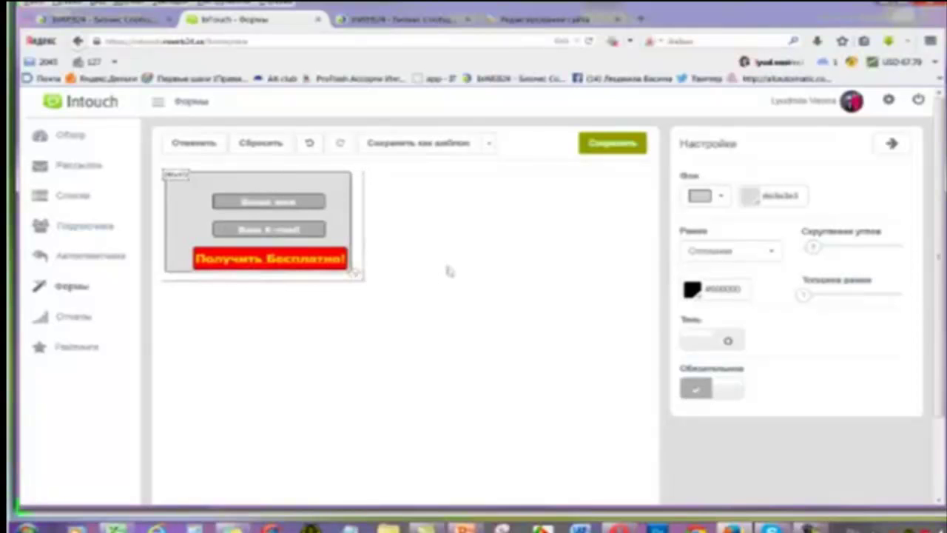
left_click(454, 264)
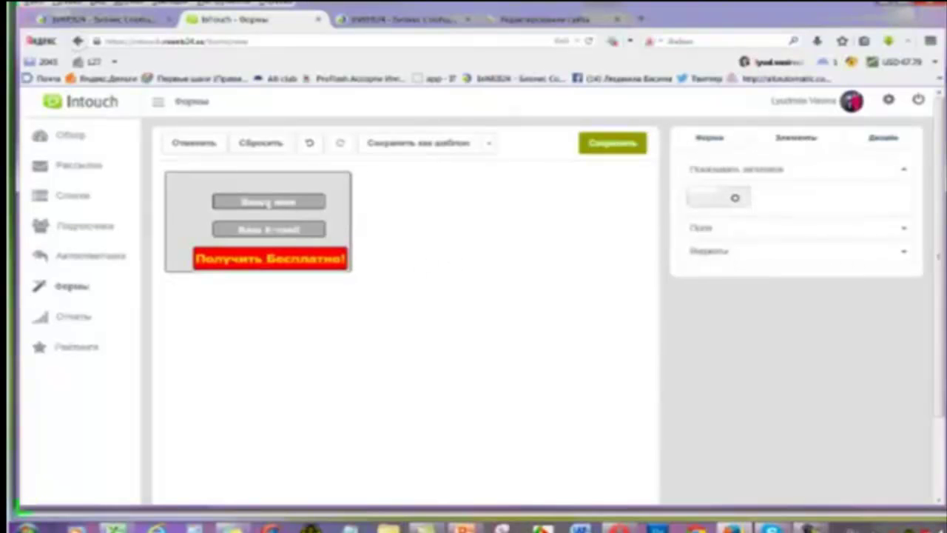
Select the name field, e-mail field and "Получить Бесплатно!" button together and move them to the centre of the form frame.
left_click(262, 202)
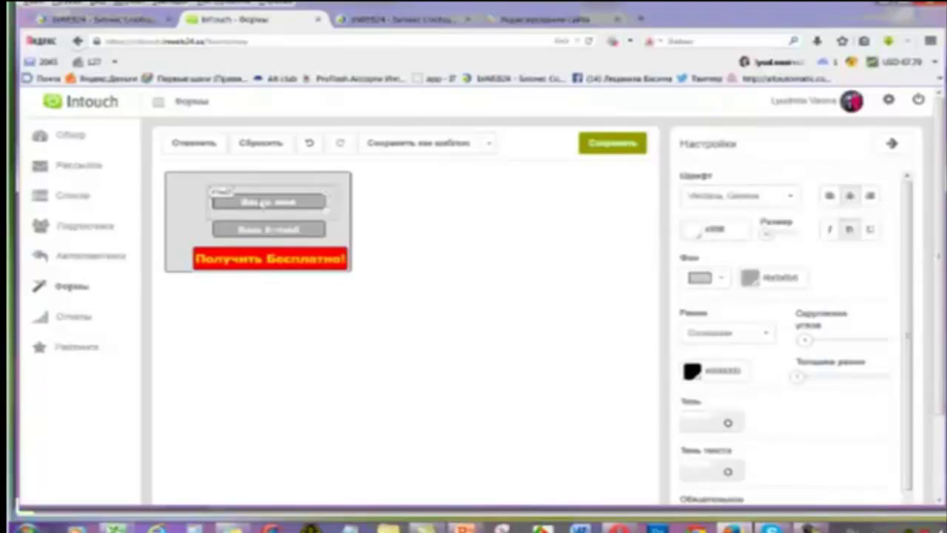
left_click(264, 230)
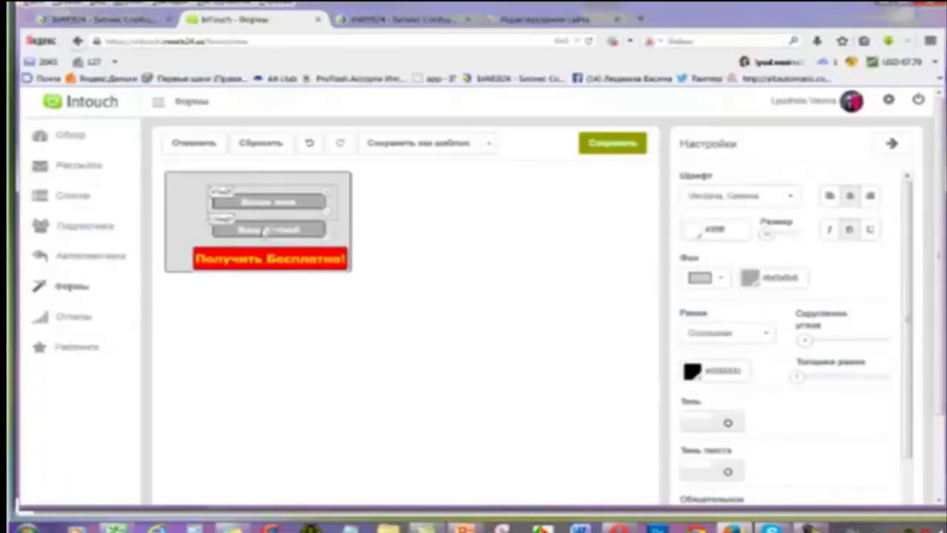
left_click(269, 255)
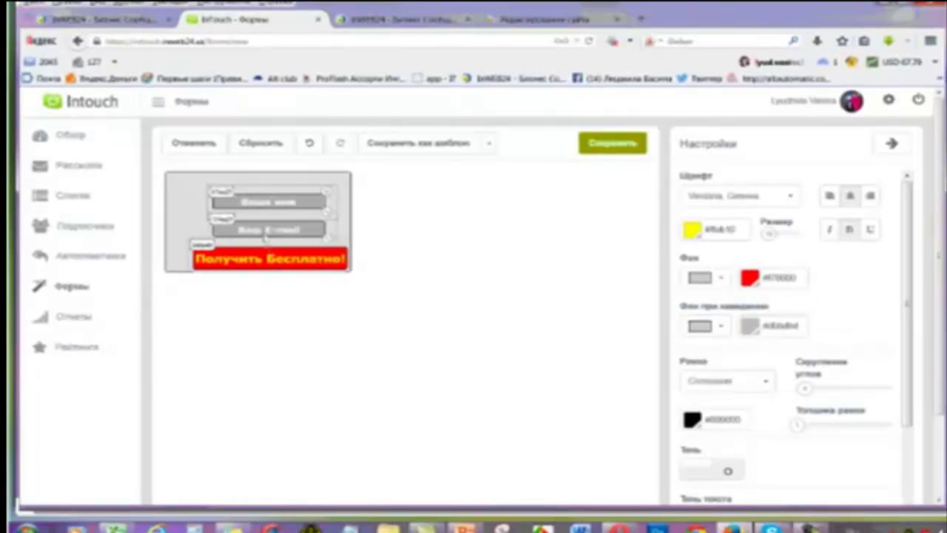
mouse_move(265, 233)
left_mouse_down()
mouse_move(247, 224)
mouse_move(253, 230)
left_mouse_up()
left_click(379, 235)
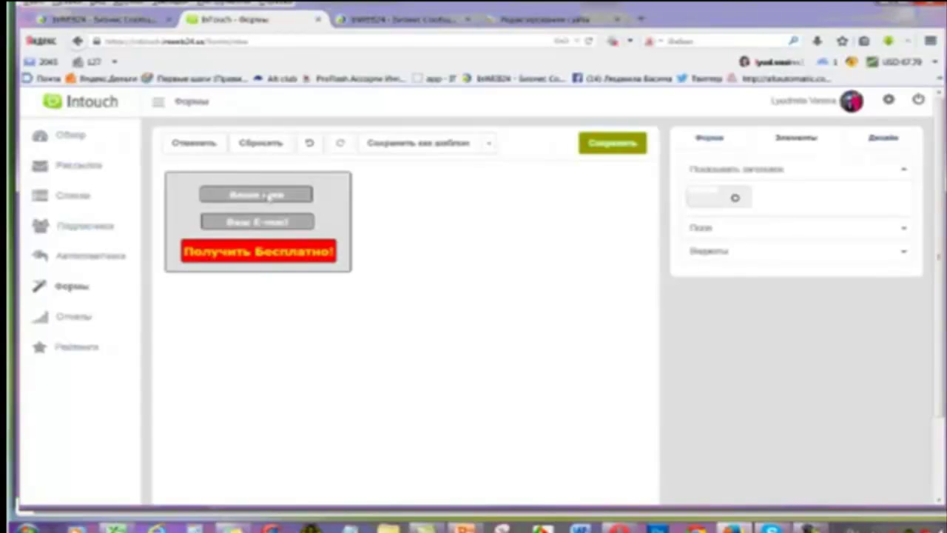
Round the corners of the name field, e-mail field and "Получить Бесплатно!" button together.
left_click(256, 194)
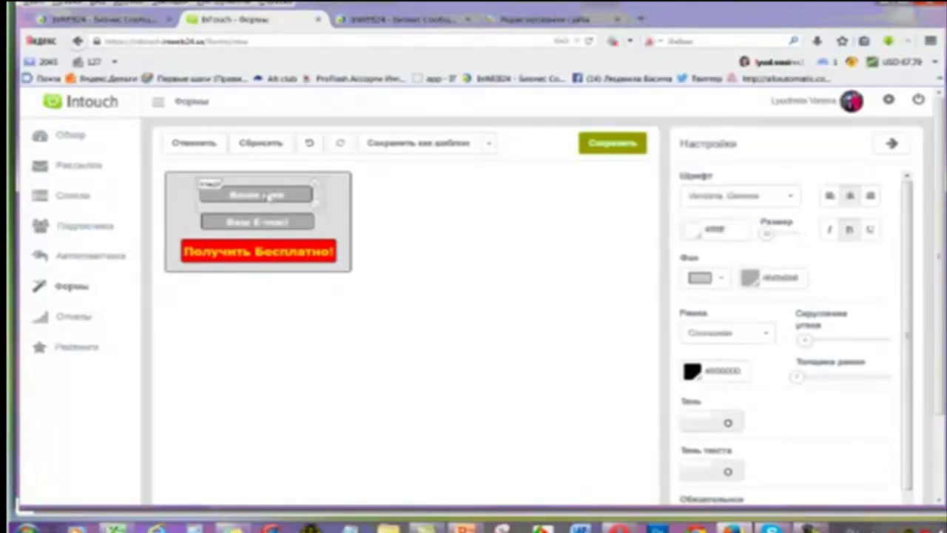
left_click(258, 252)
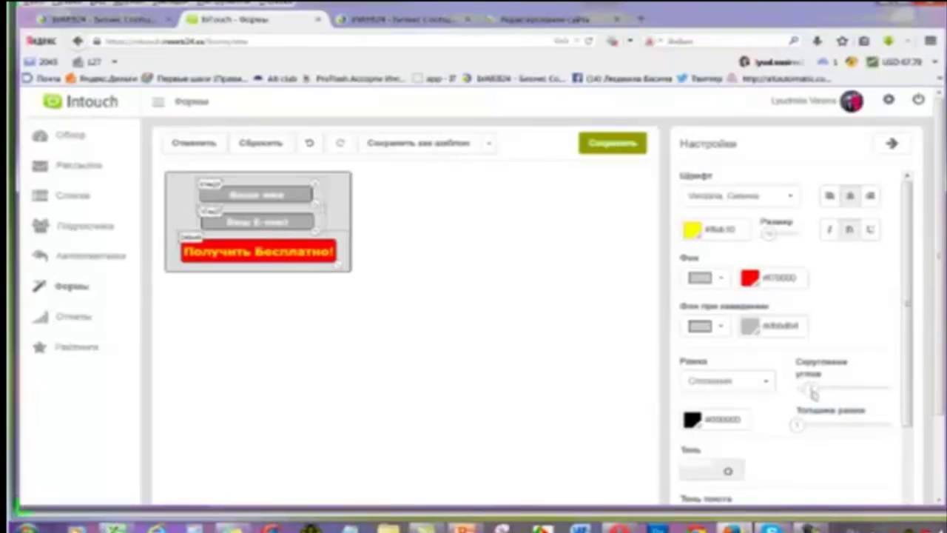
mouse_move(811, 392)
left_mouse_down()
mouse_move(839, 390)
mouse_move(819, 392)
left_mouse_up()
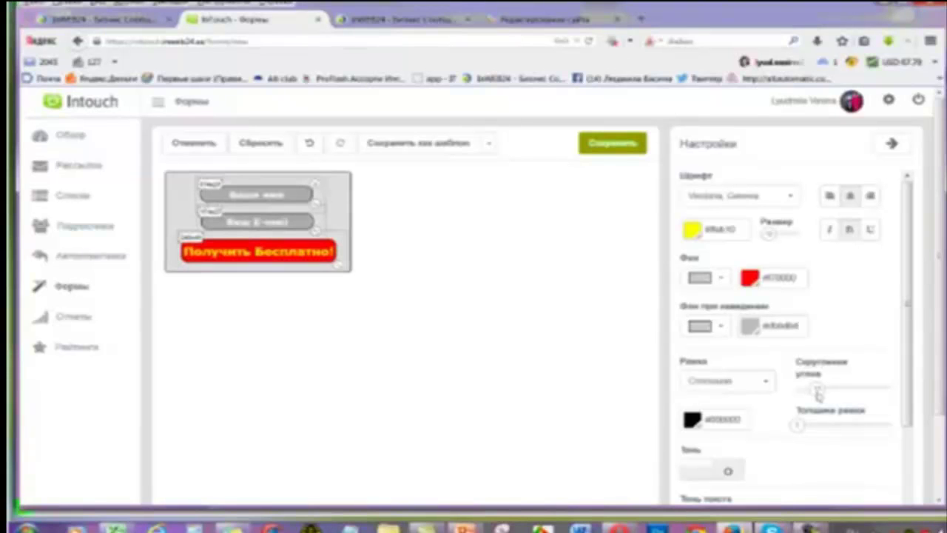
left_click(385, 359)
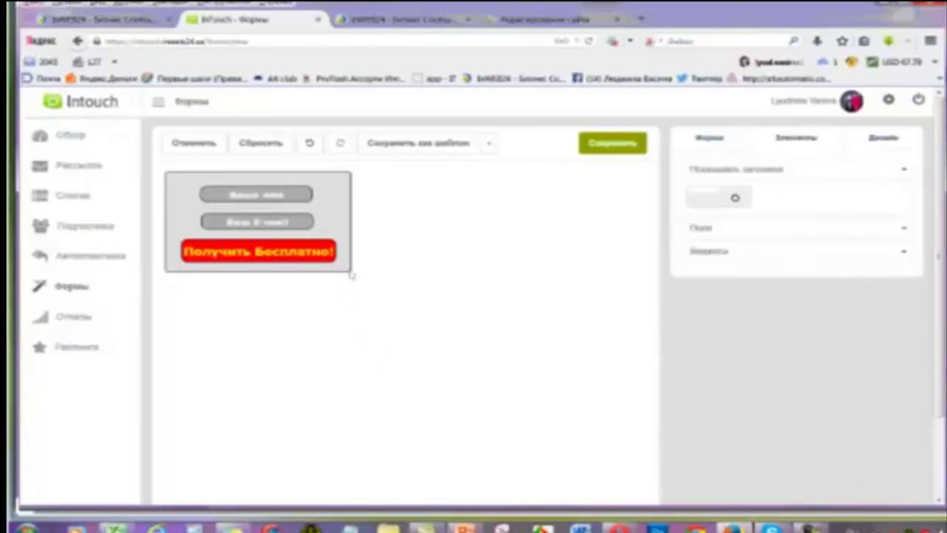
Give the form frame a double border and increase the border's thickness.
left_click(351, 271)
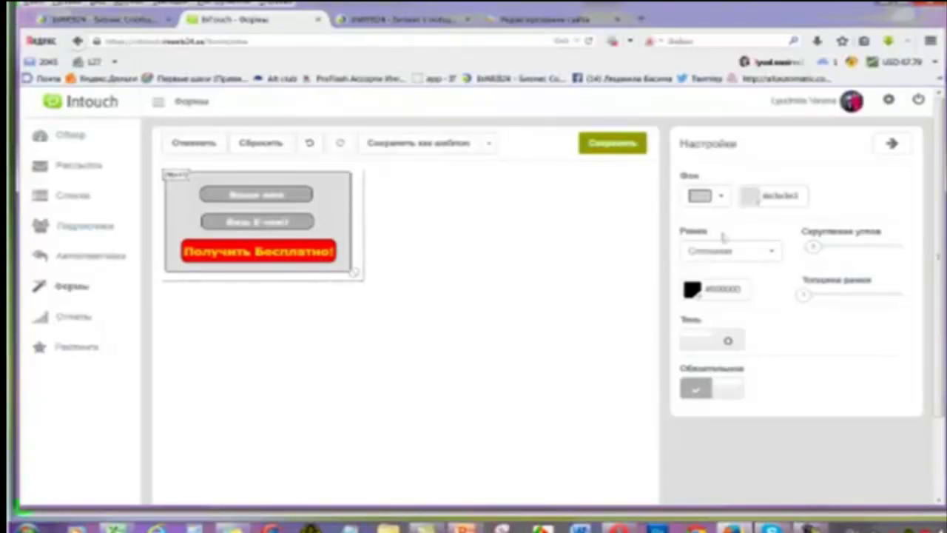
left_click(772, 254)
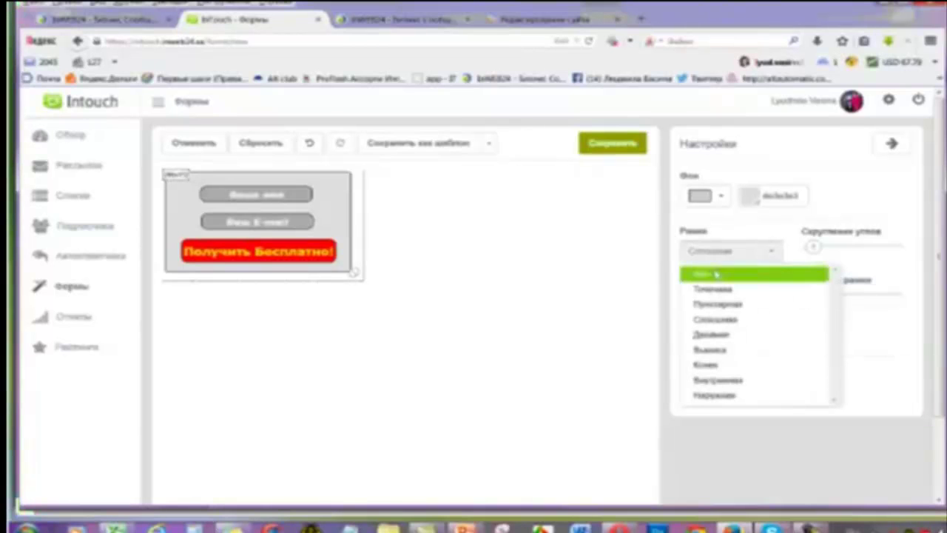
left_click(739, 275)
left_click(707, 278)
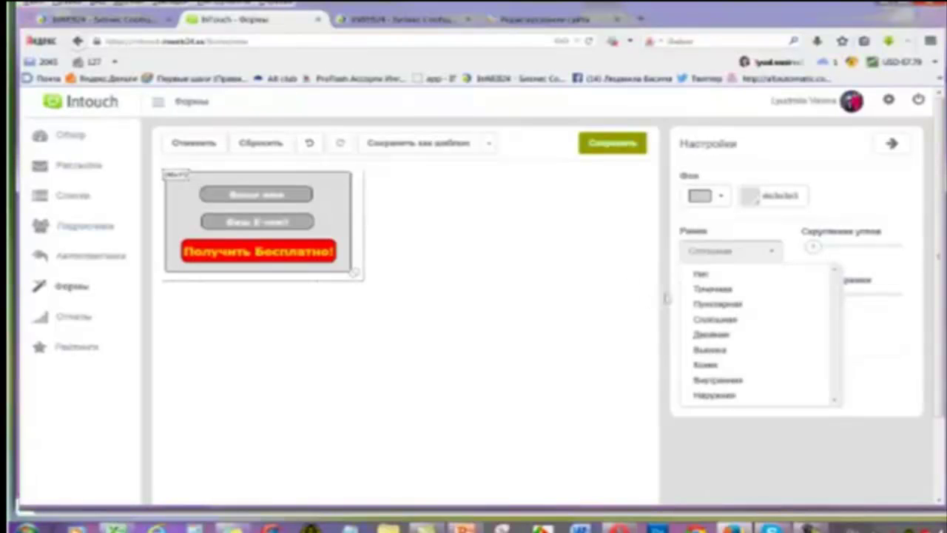
left_click(729, 337)
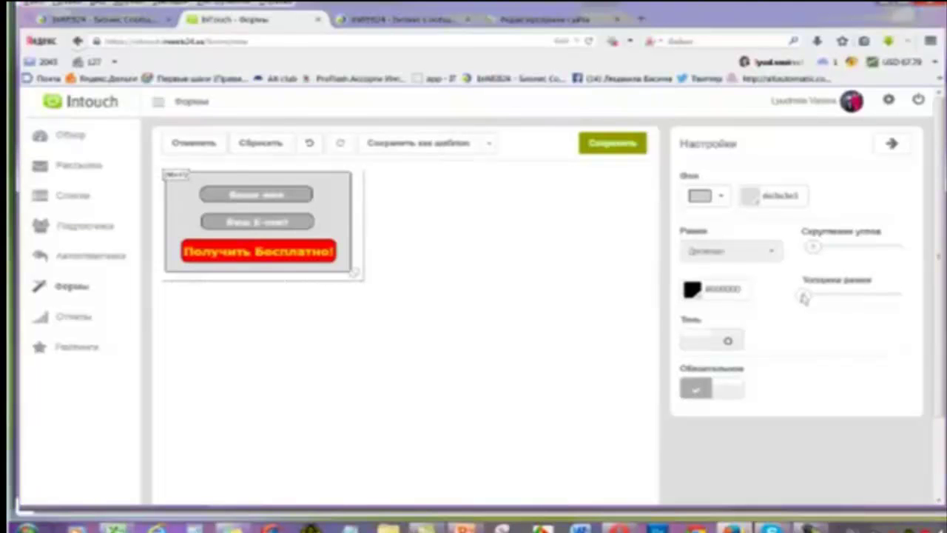
left_click_drag(805, 298, 842, 299)
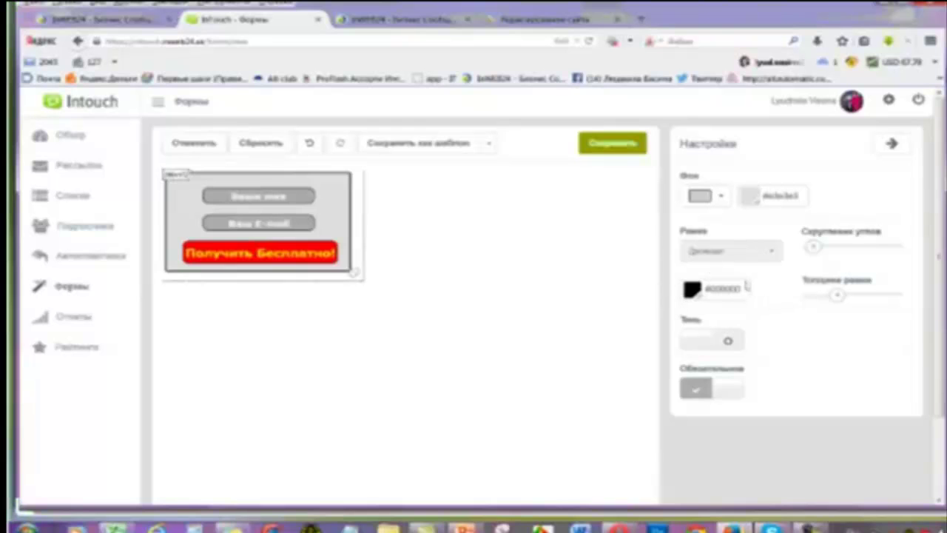
Change the form frame's border colour to red.
left_click(694, 289)
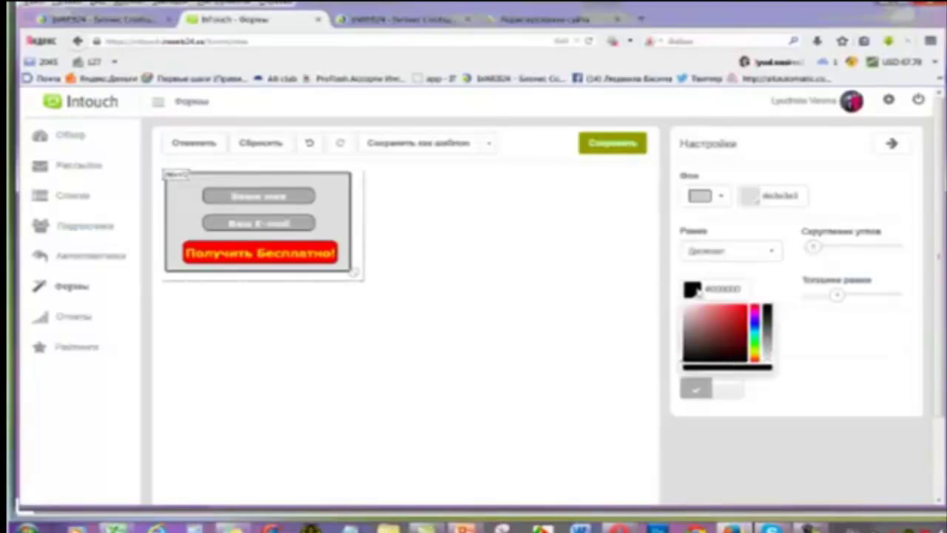
left_click(737, 336)
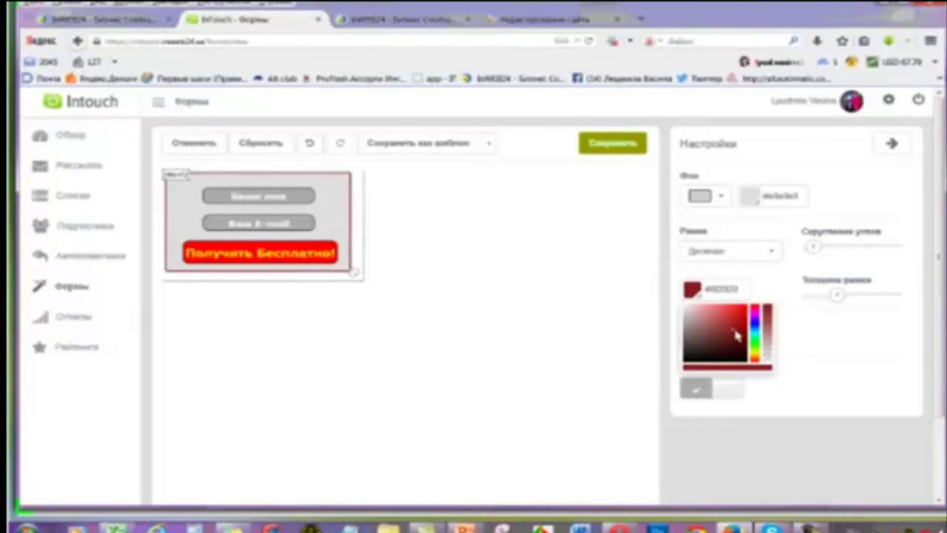
left_click(566, 281)
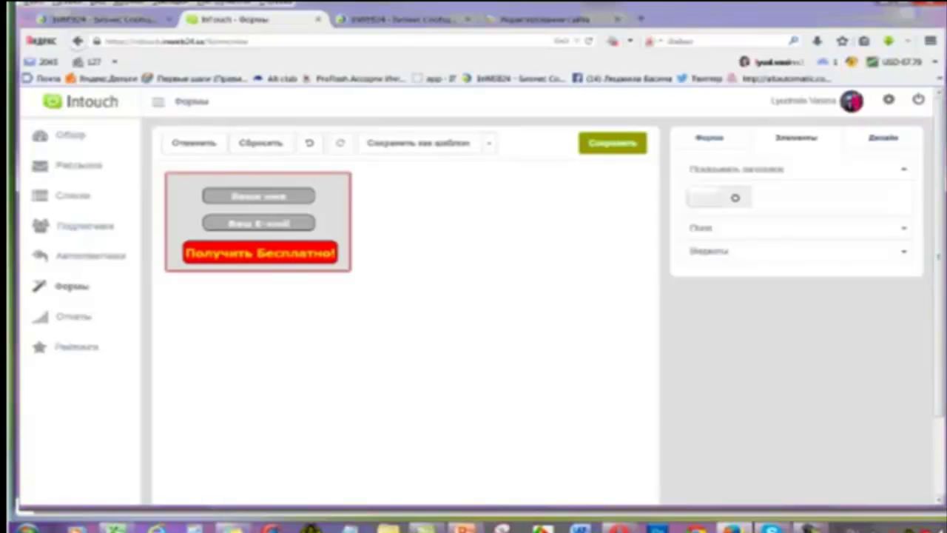
Switch to the Inwebcast24 webinar room, read the latest chat messages and return to the InTouch form editor.
key("alt+Tab")
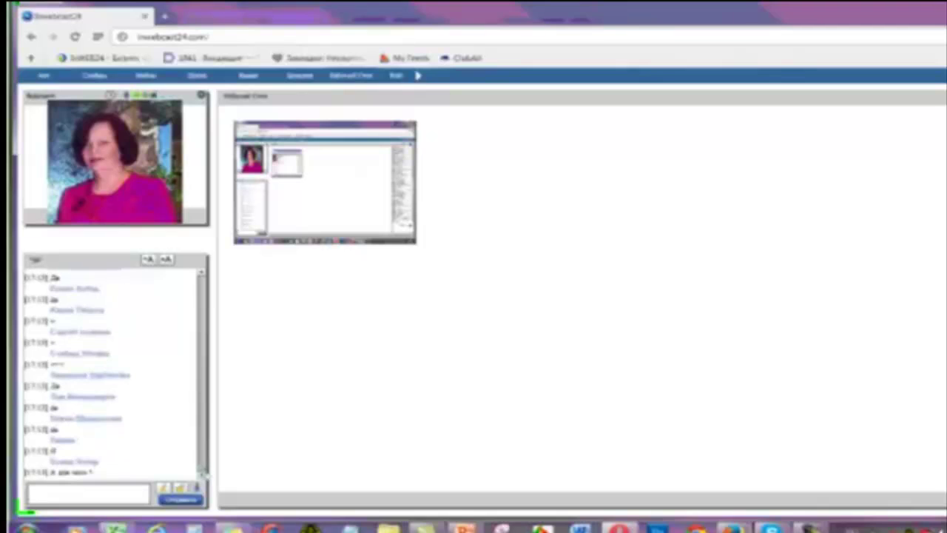
key("alt+Tab")
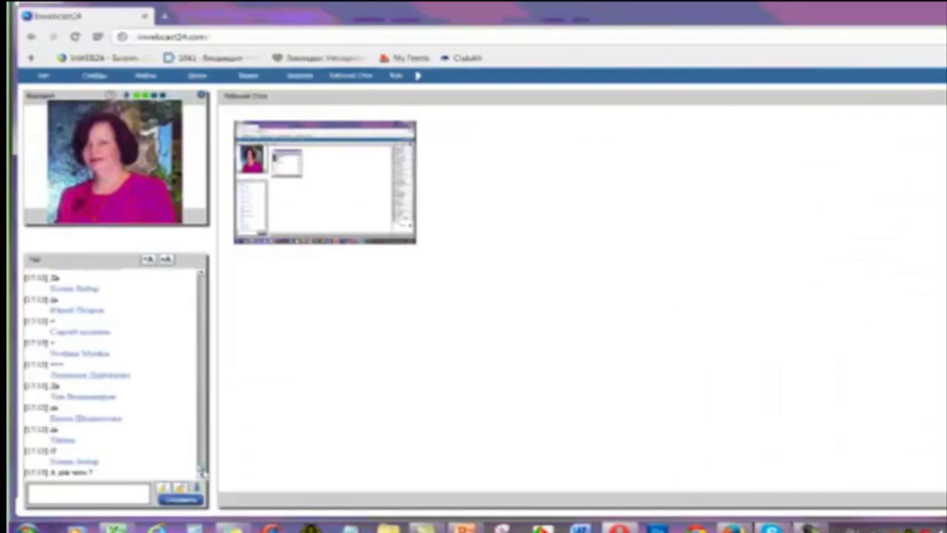
scroll(199, 470, "down", 10)
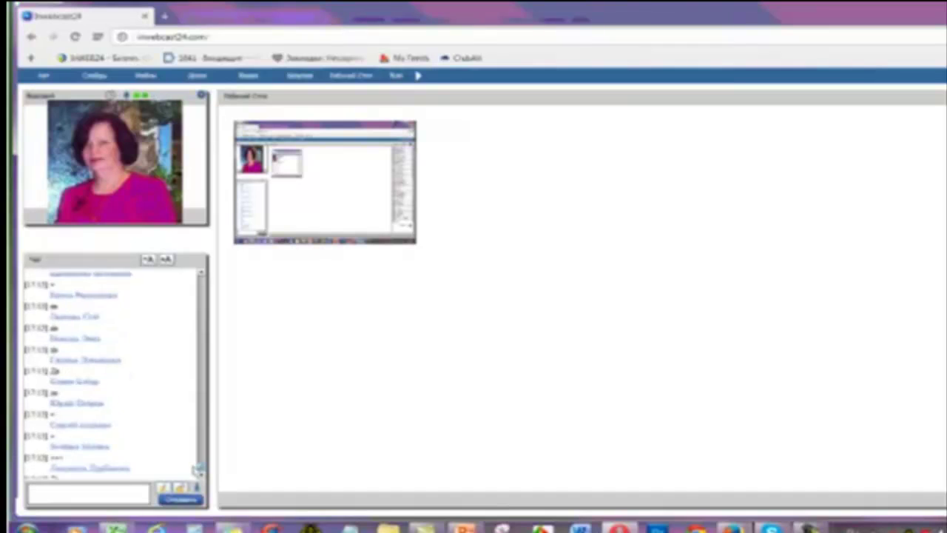
scroll(196, 466, "up", 2)
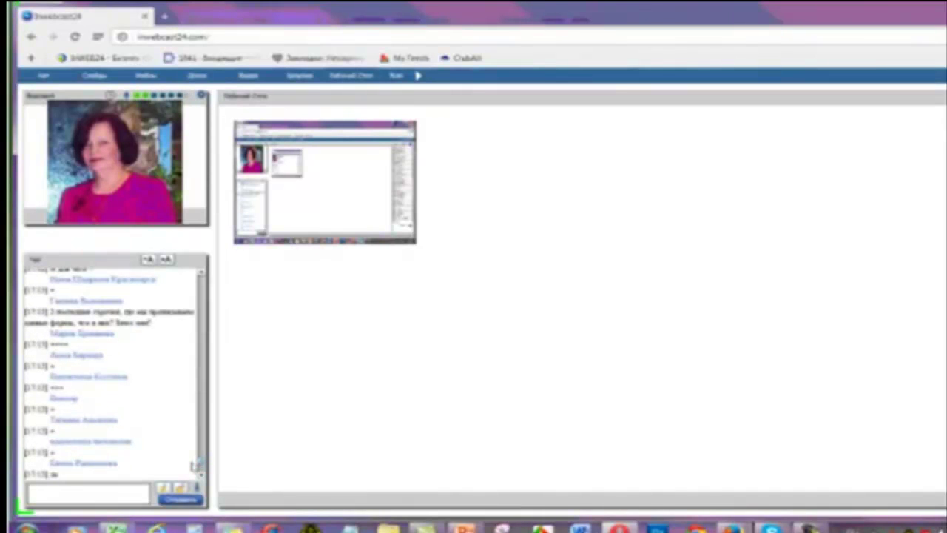
scroll(194, 464, "down", 6)
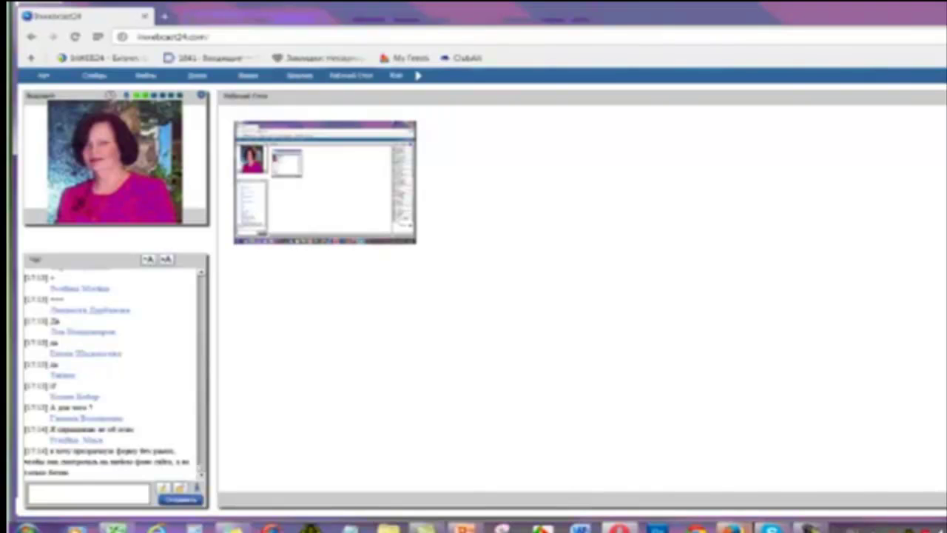
key("alt+Tab")
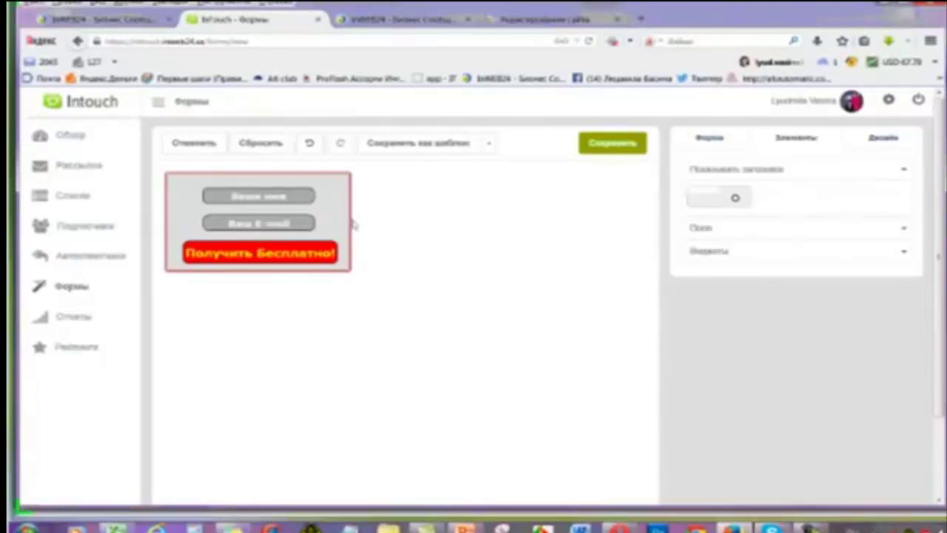
Remove the border from the form frame by setting its style to "Нет".
left_click(352, 274)
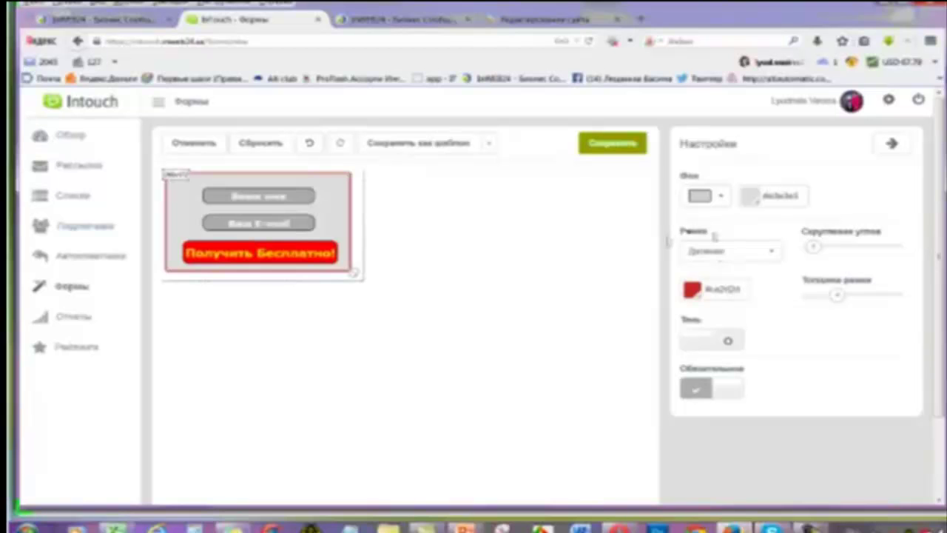
left_click(771, 253)
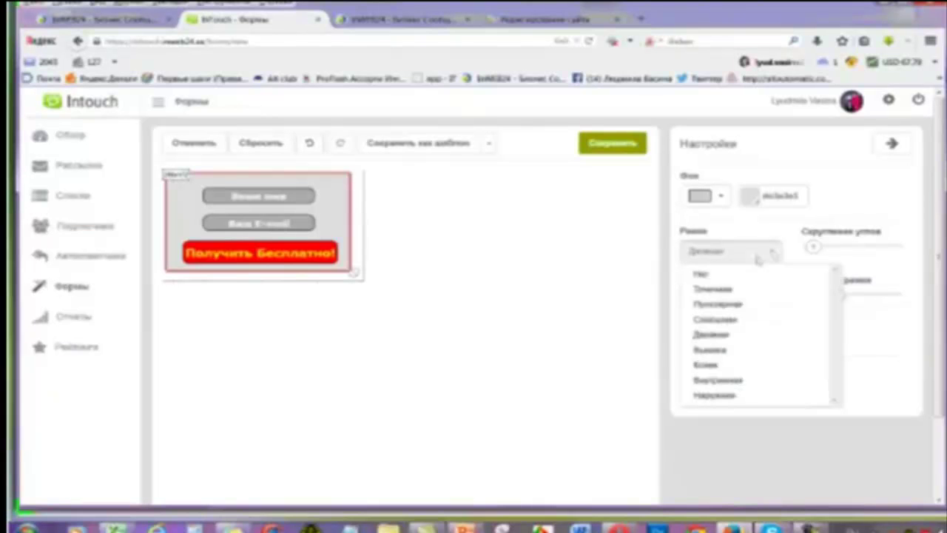
left_click(703, 275)
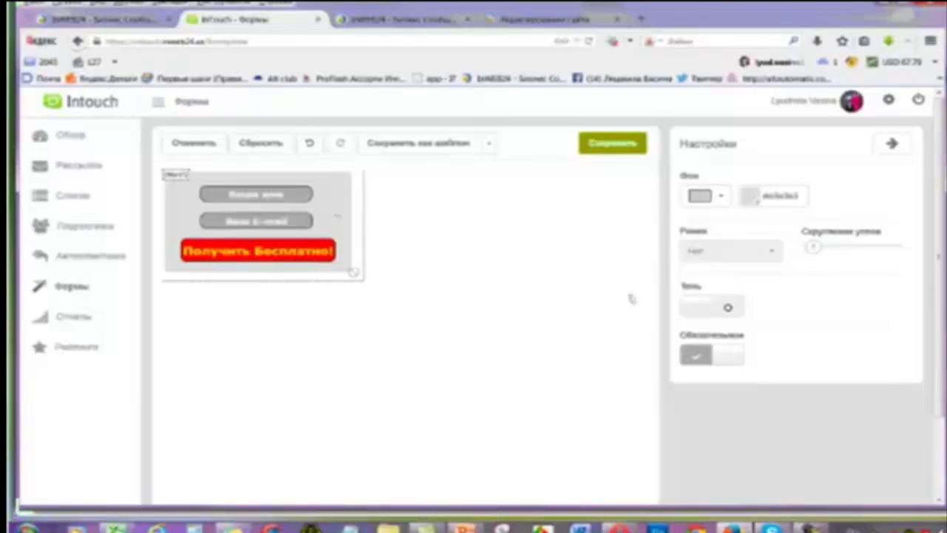
Change the form frame's background colour to white so it blends with the page.
left_click(749, 201)
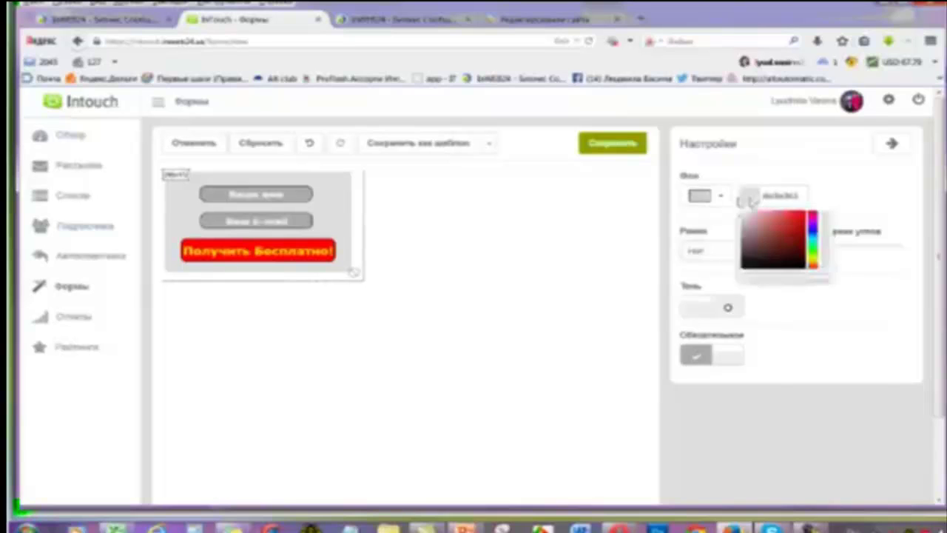
left_click(772, 242)
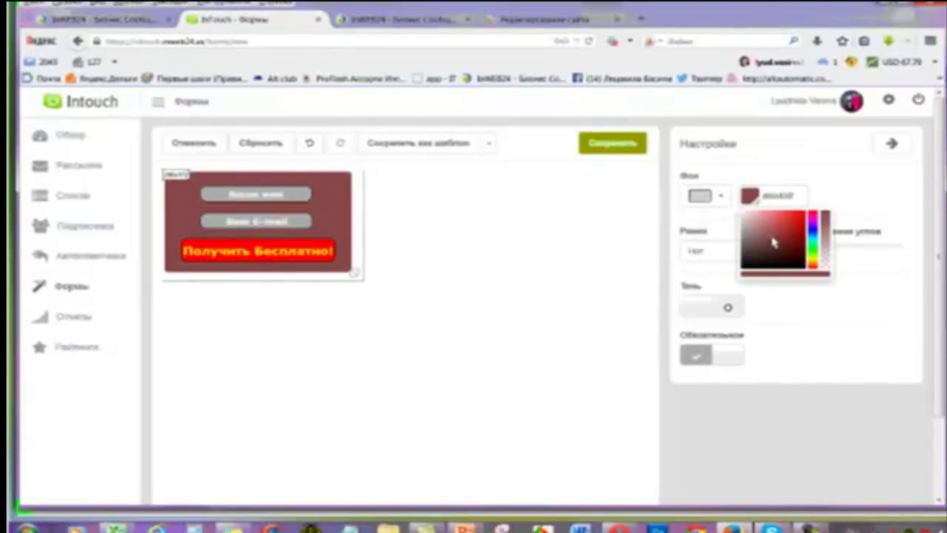
left_click_drag(773, 241, 744, 216)
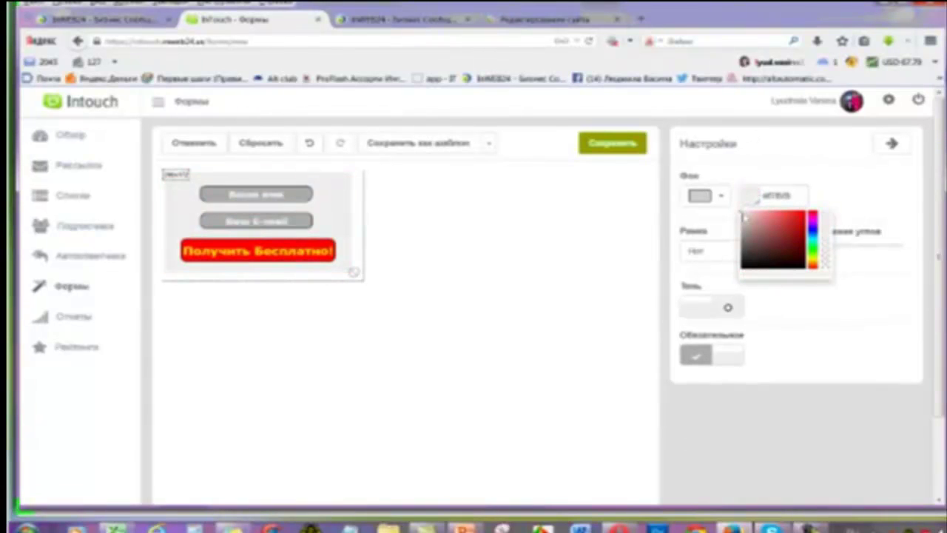
left_click(570, 252)
left_click(569, 252)
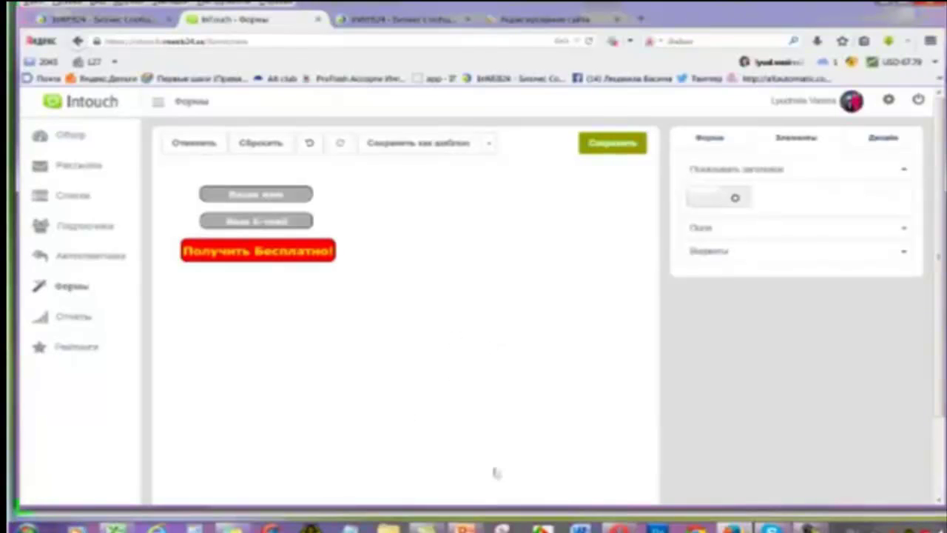
Check the webinar chat for new questions, return to the InTouch form editor and try to save the form.
key("alt+Tab")
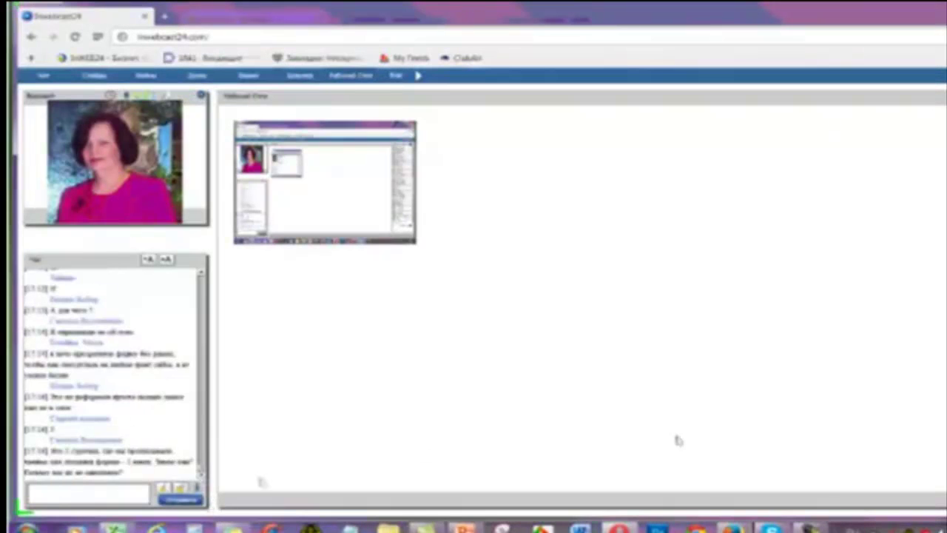
key("alt+Tab")
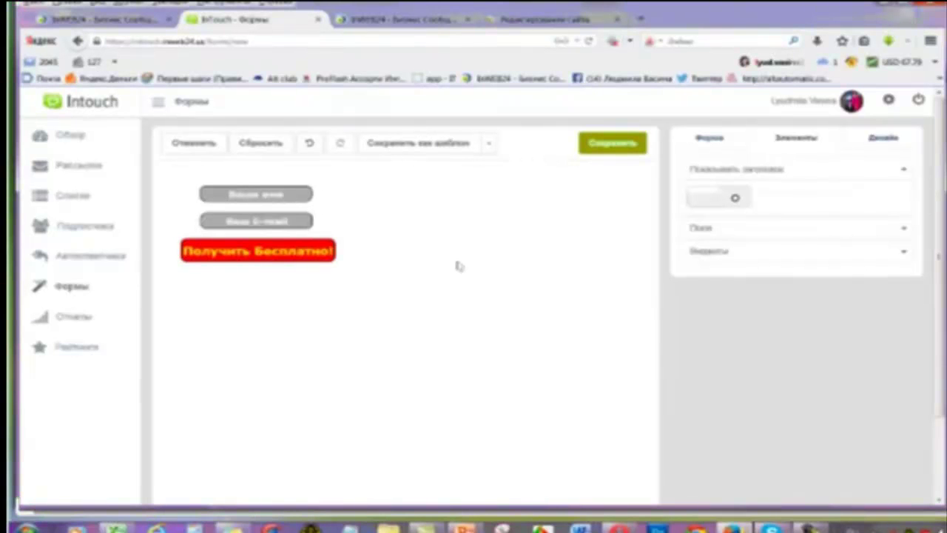
left_click(623, 145)
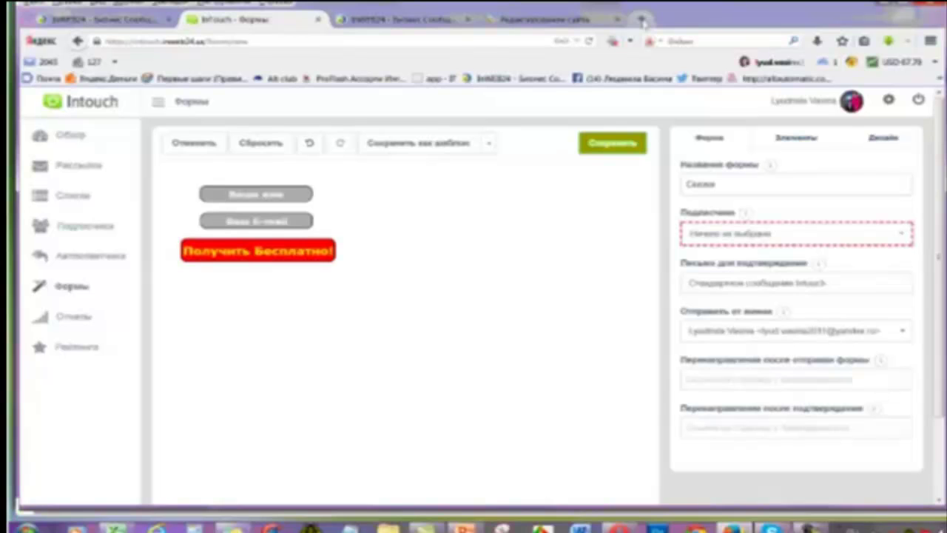
Open the InWEB24 services list in a new browser tab and launch InTouch from it.
left_click(642, 19)
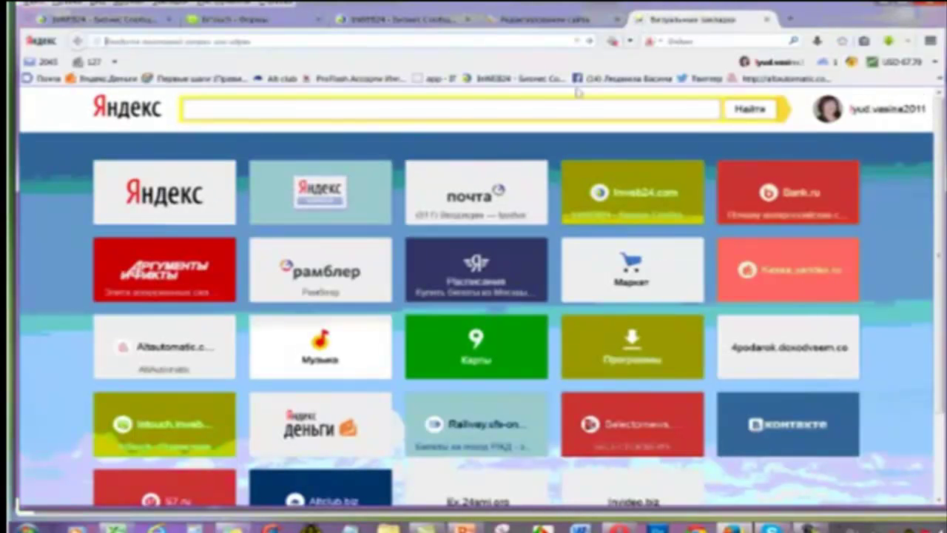
left_click(510, 79)
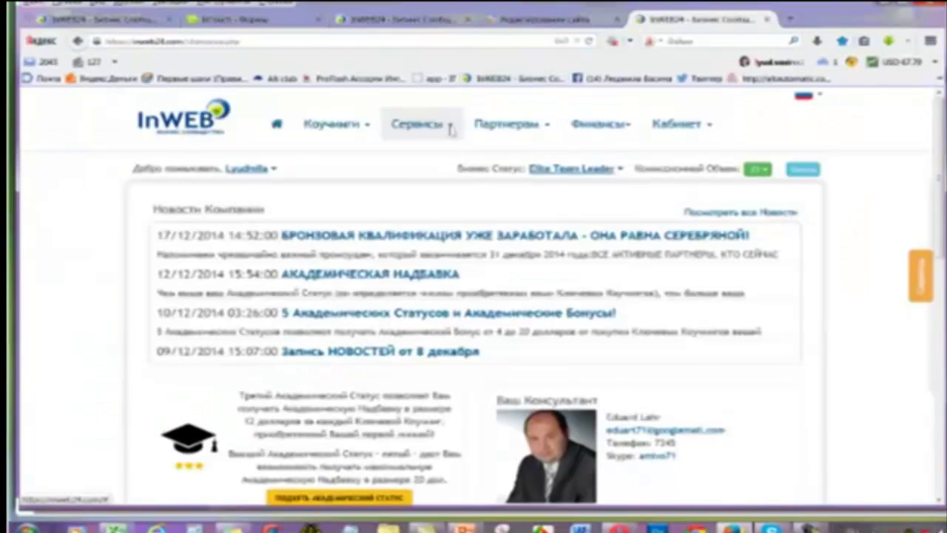
left_click(418, 124)
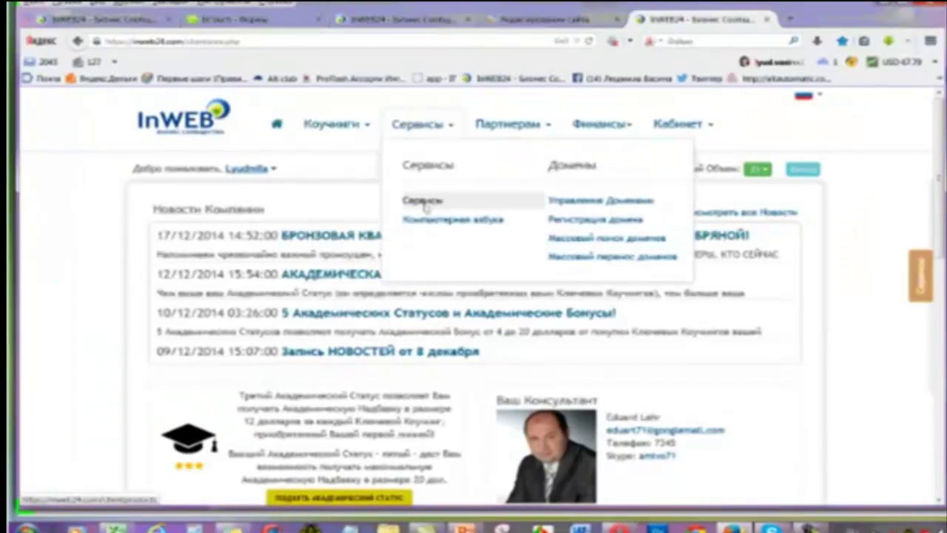
left_click(426, 204)
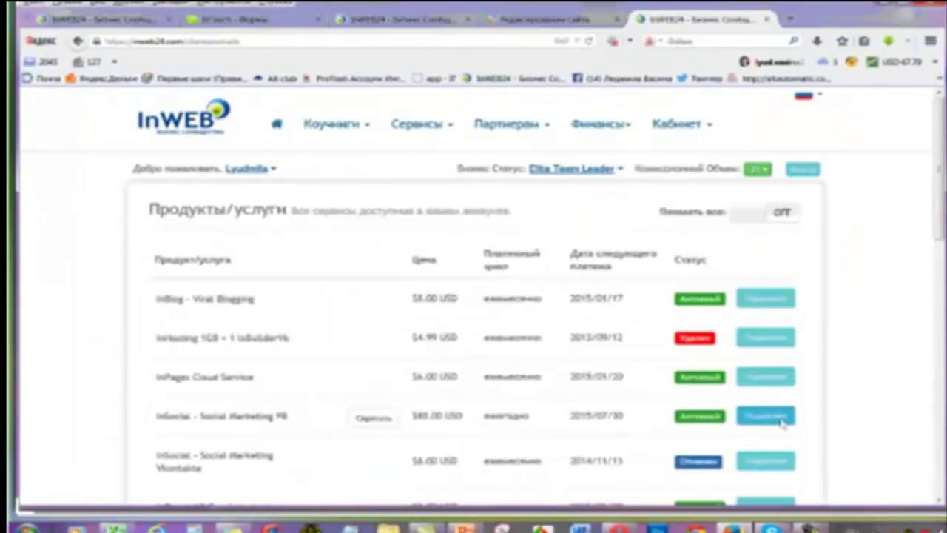
left_click(776, 416)
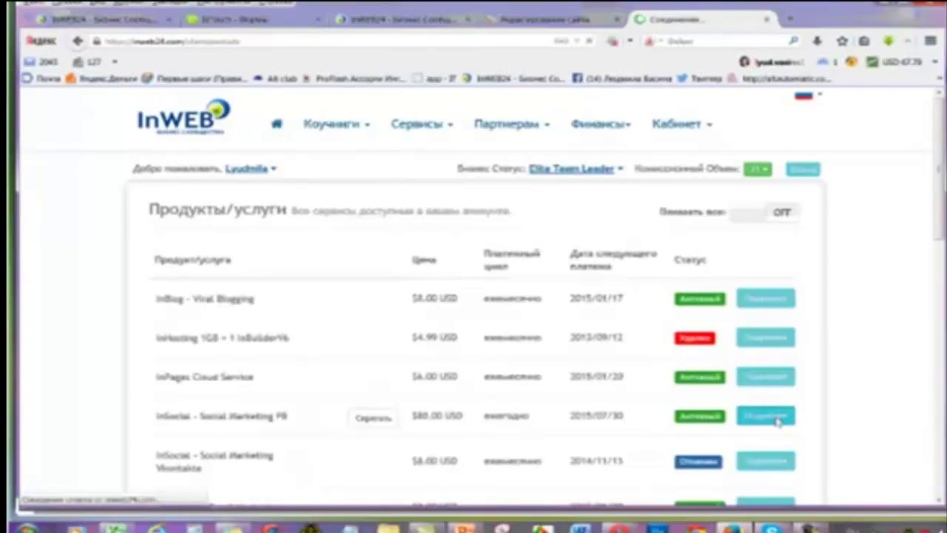
scroll(769, 392, "down", 3)
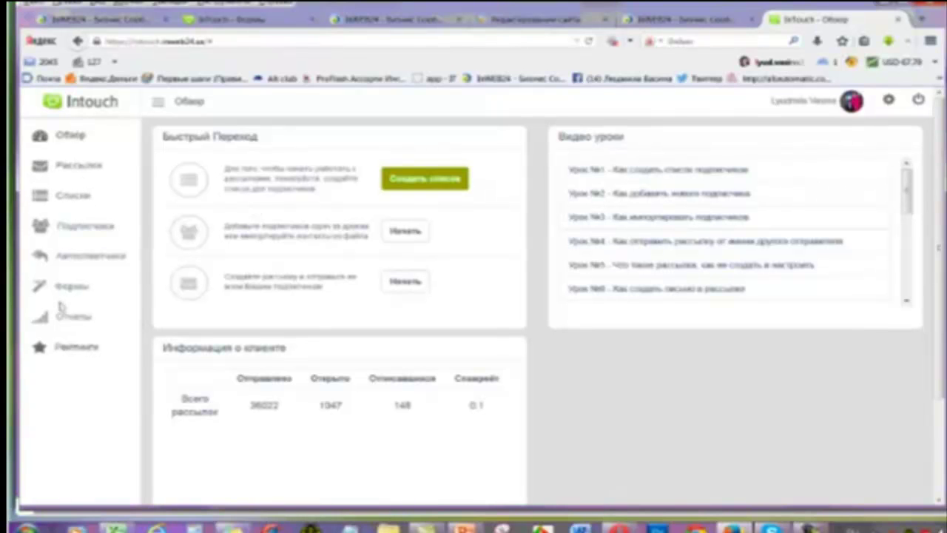
Create and save a new contact list named "Тест" in InTouch.
left_click(68, 201)
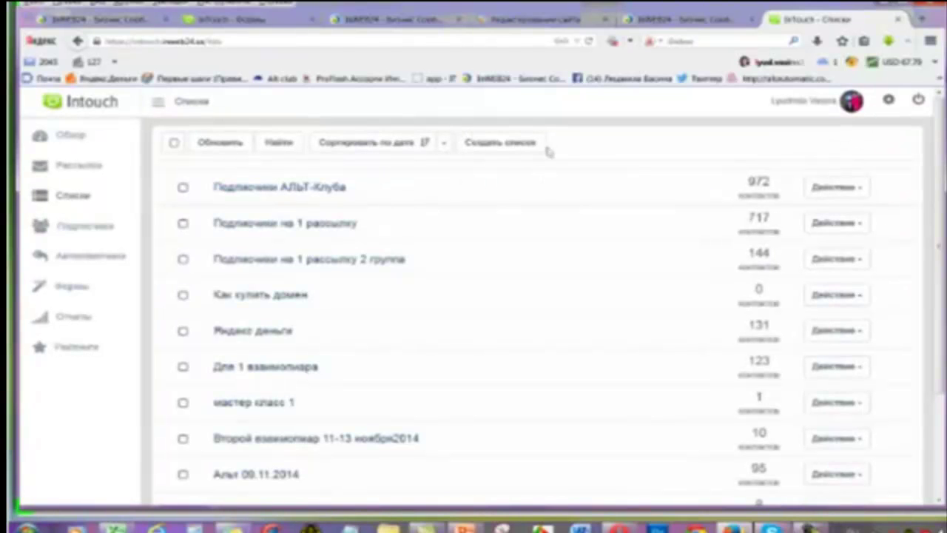
left_click(494, 146)
left_click(320, 252)
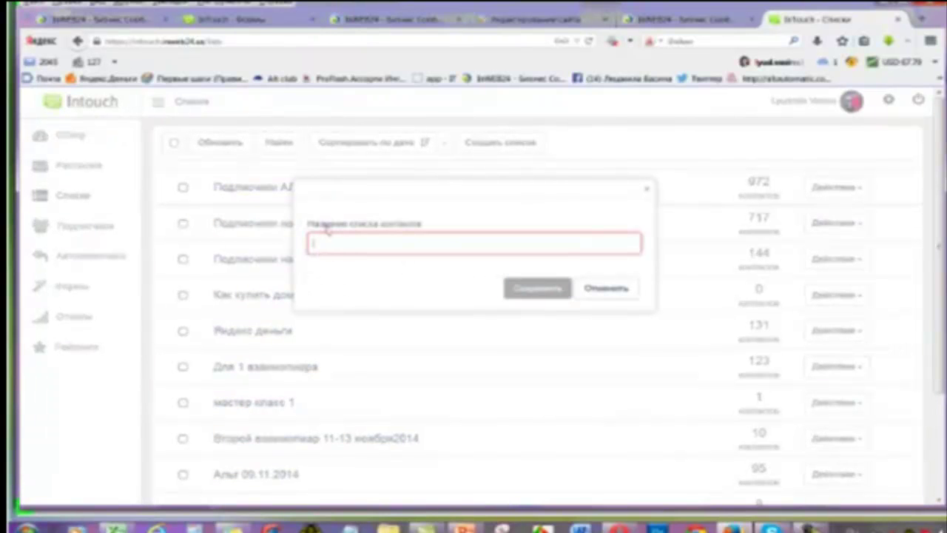
type("Тест")
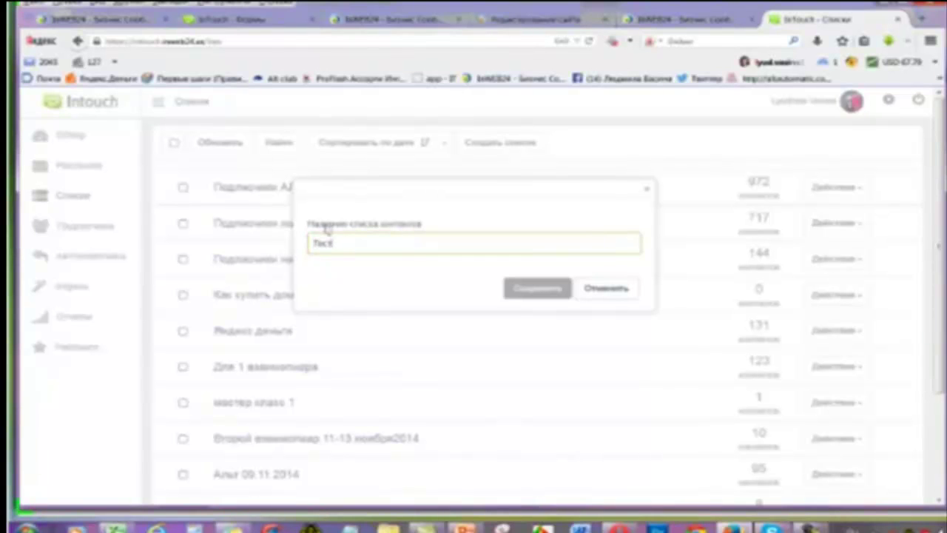
left_click(539, 291)
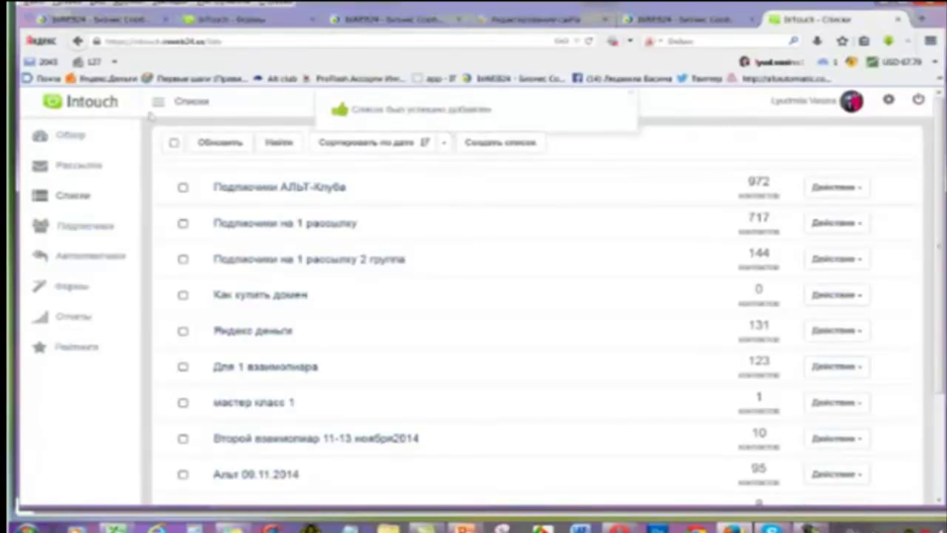
Return to the unsaved subscription form in the InTouch form editor and try to save it again.
left_click(420, 22)
left_click(237, 19)
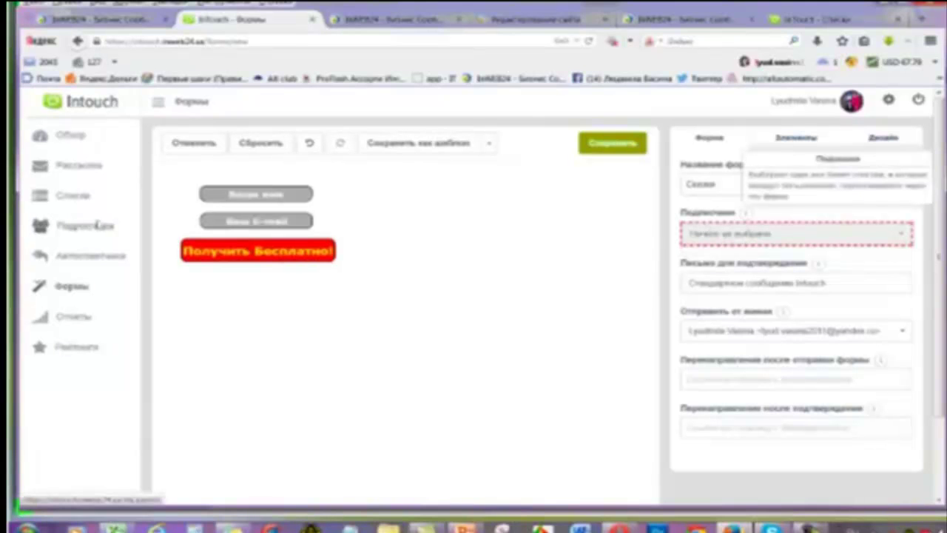
left_click(610, 145)
left_click(610, 145)
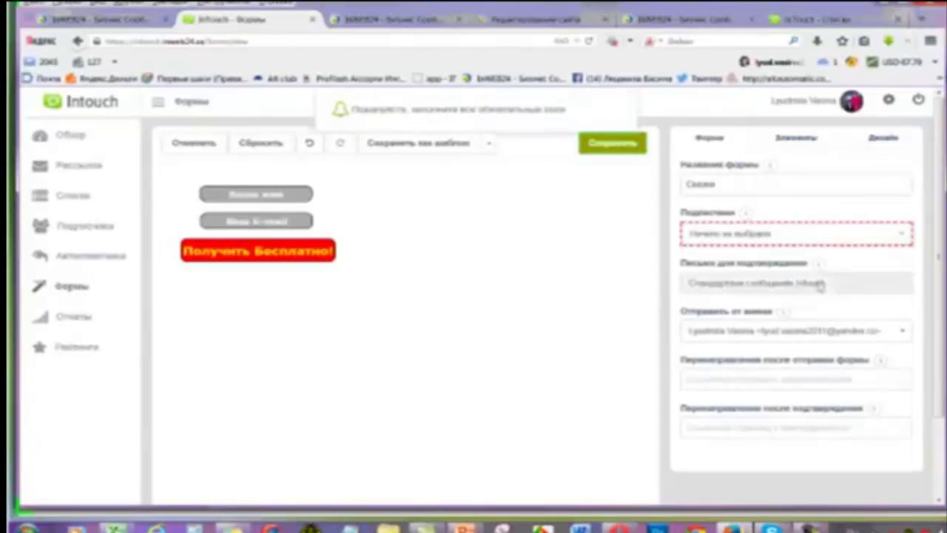
Leave the form editor for the list of forms, discarding the unsaved form.
scroll(819, 284, "down", 1)
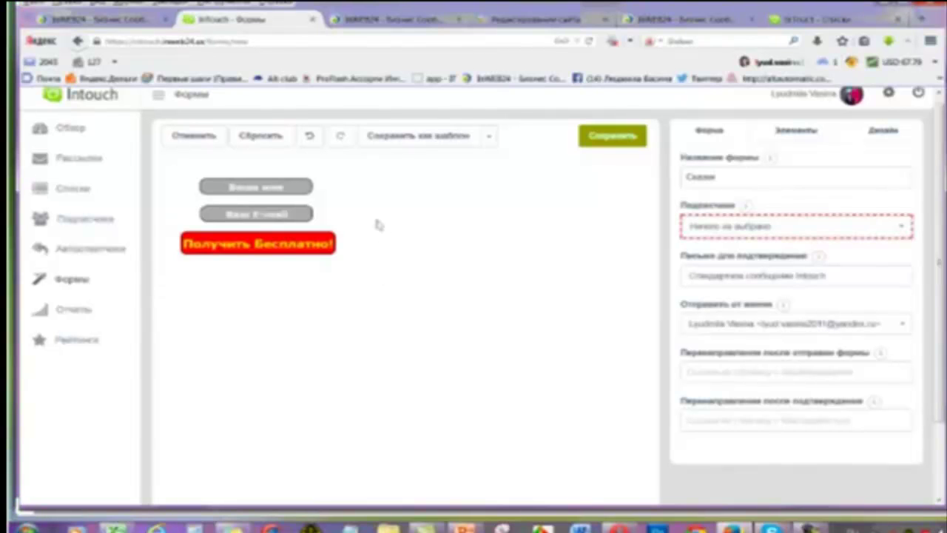
left_click(72, 281)
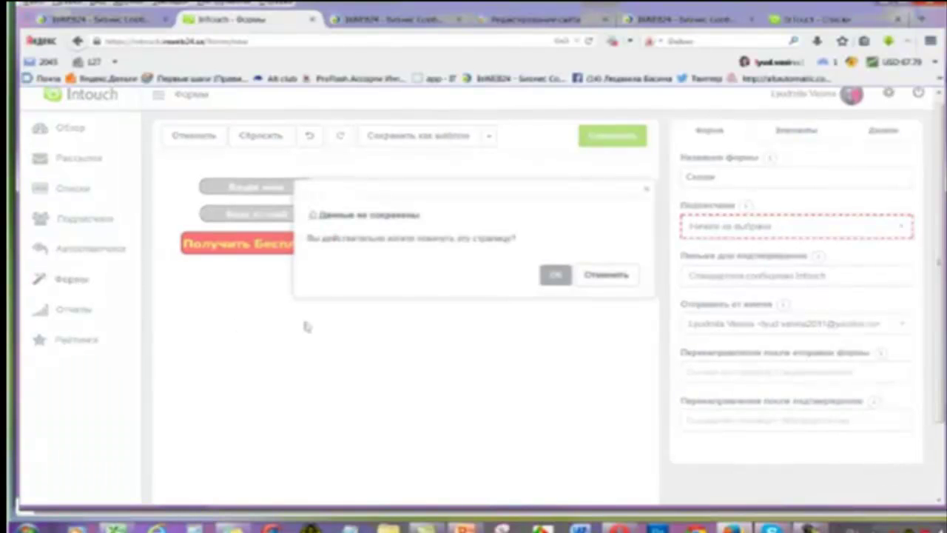
left_click(555, 274)
Find the existing form "Подарок 1-1" in the forms list and copy its embed code.
scroll(941, 284, "down", 2)
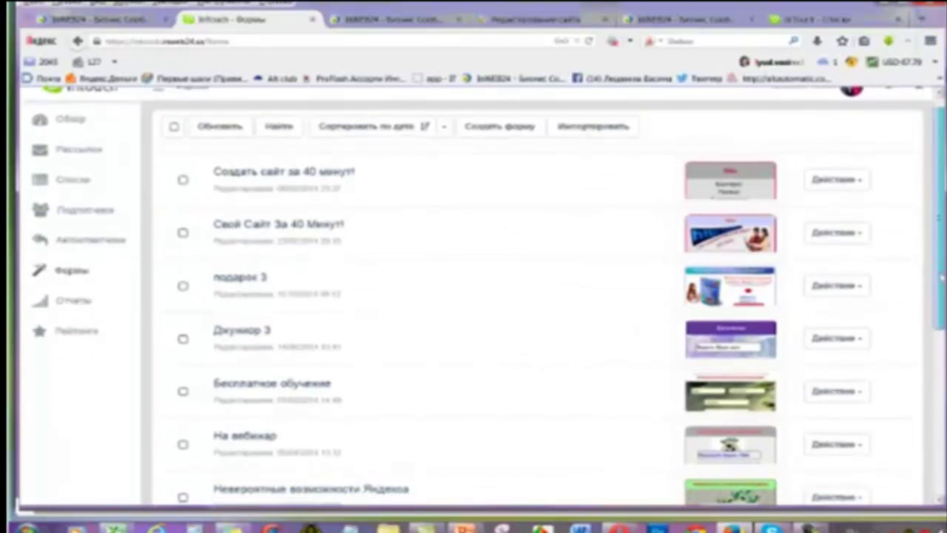
scroll(941, 284, "down", 10)
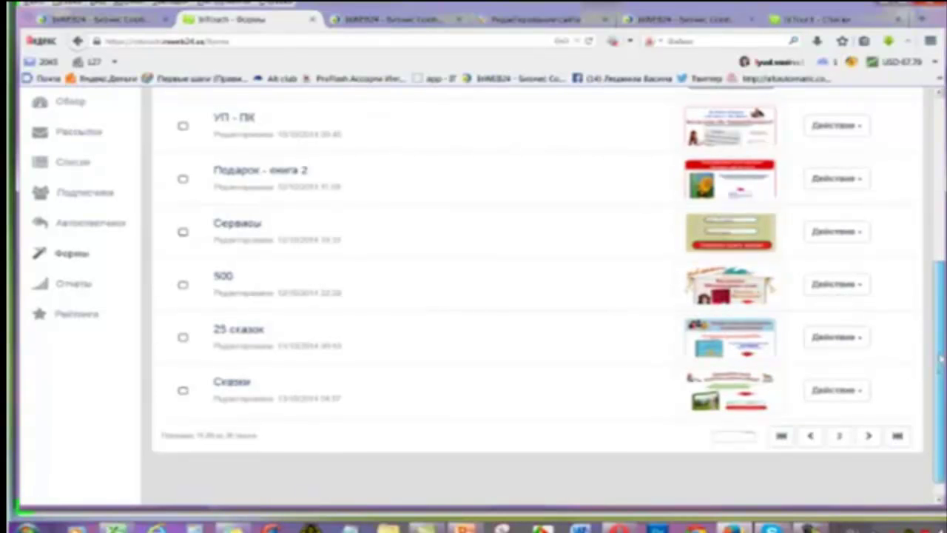
scroll(540, 296, "up", 2)
scroll(548, 295, "up", 2)
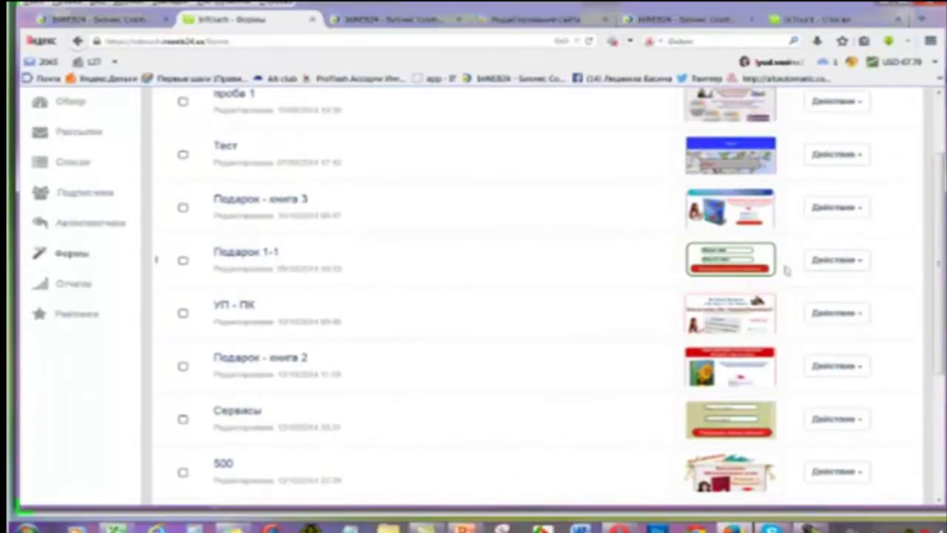
scroll(786, 271, "down", 3)
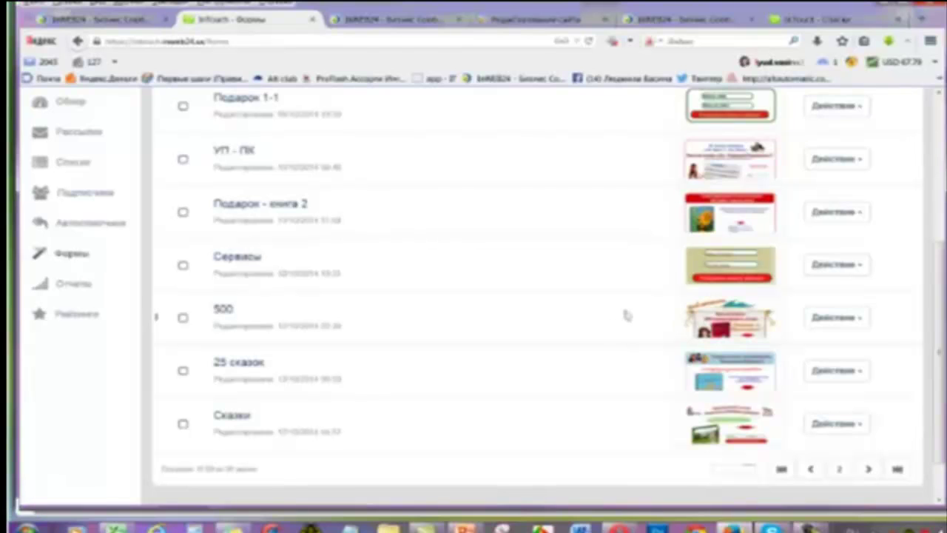
scroll(541, 190, "up", 1)
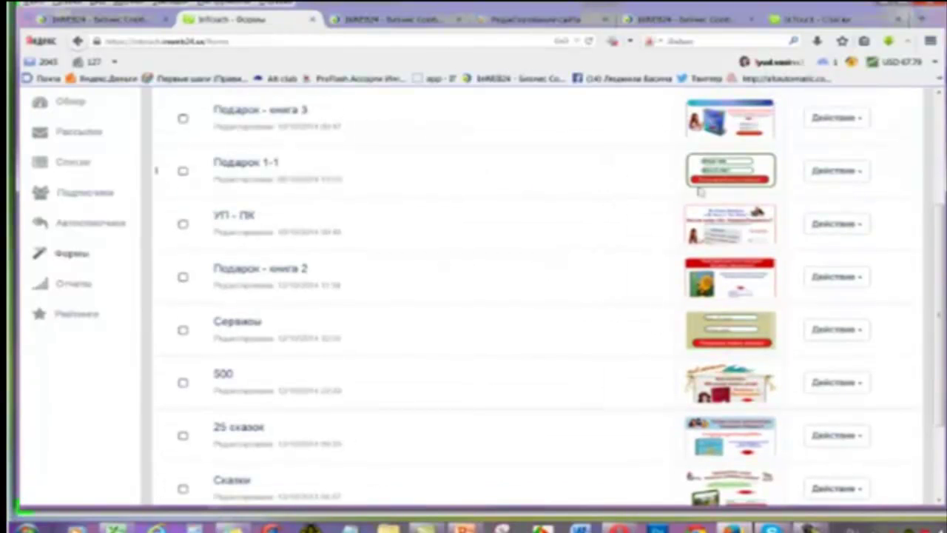
left_click(860, 172)
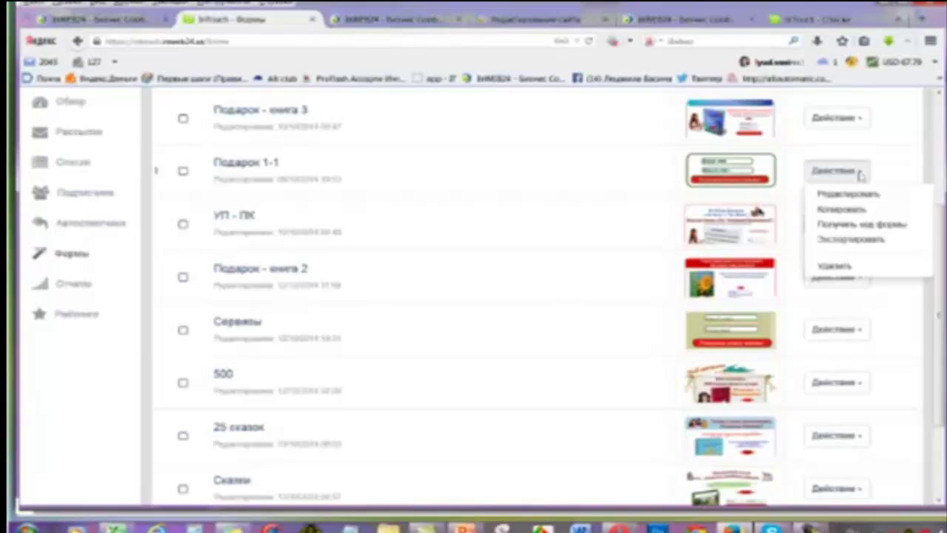
left_click(833, 228)
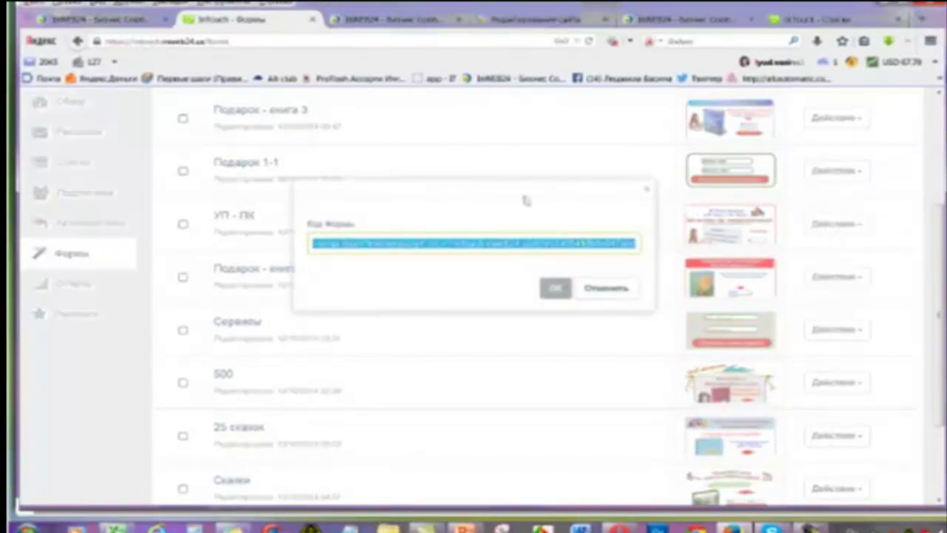
right_click(449, 248)
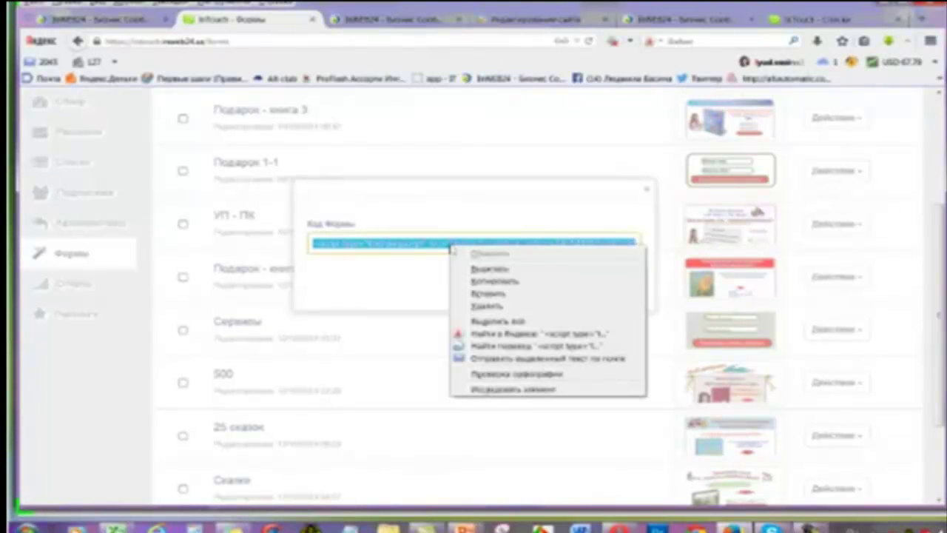
left_click(492, 282)
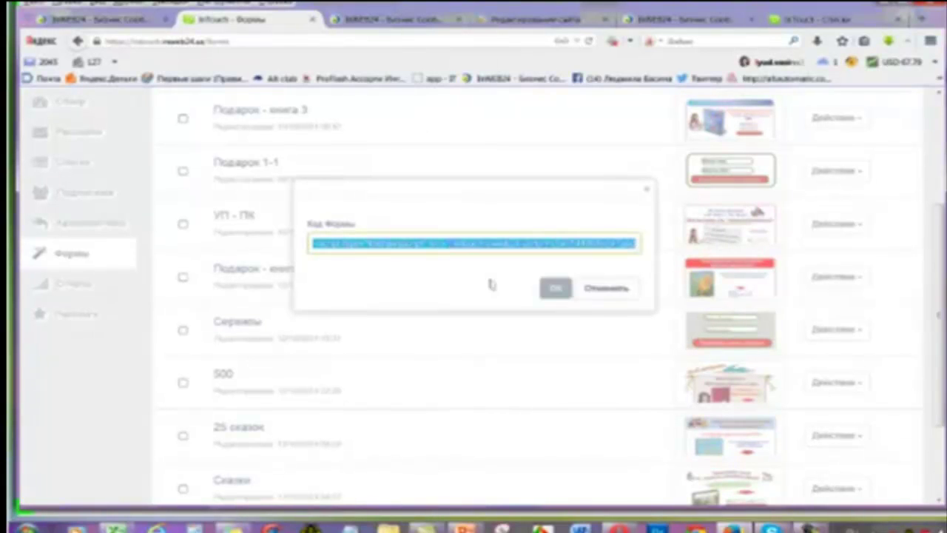
left_click(554, 290)
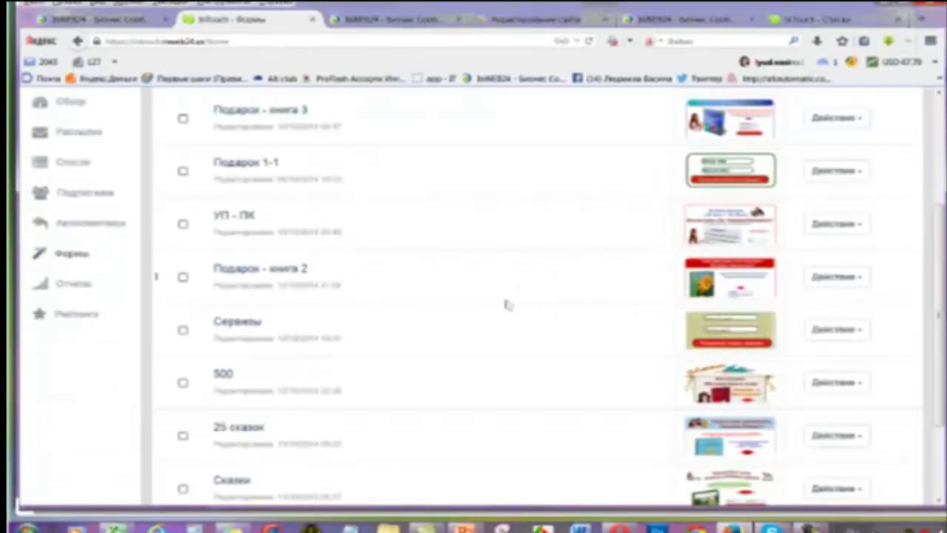
In the InPages site editor, add a text-and-graphics block beneath the description beside the book cover and clear its placeholder text.
left_click(527, 21)
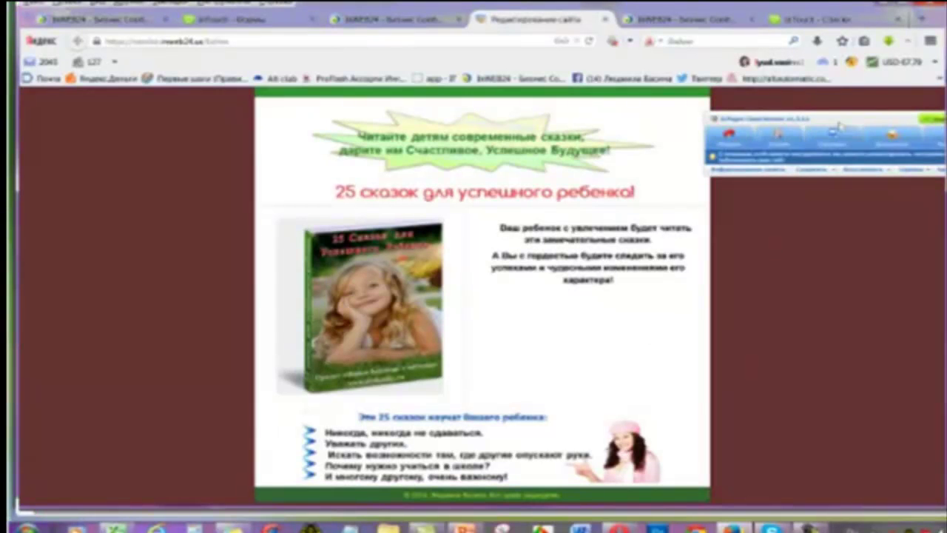
left_click_drag(840, 127, 623, 138)
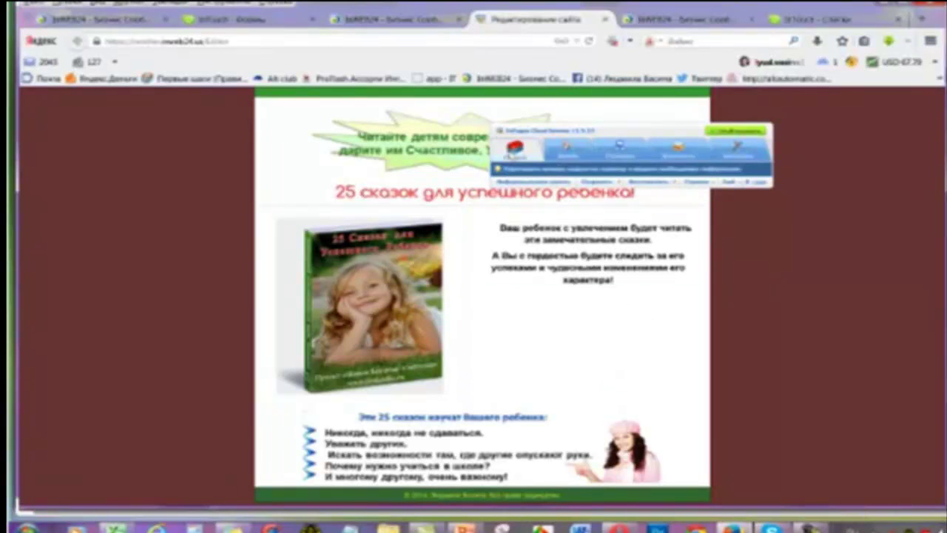
left_click(514, 151)
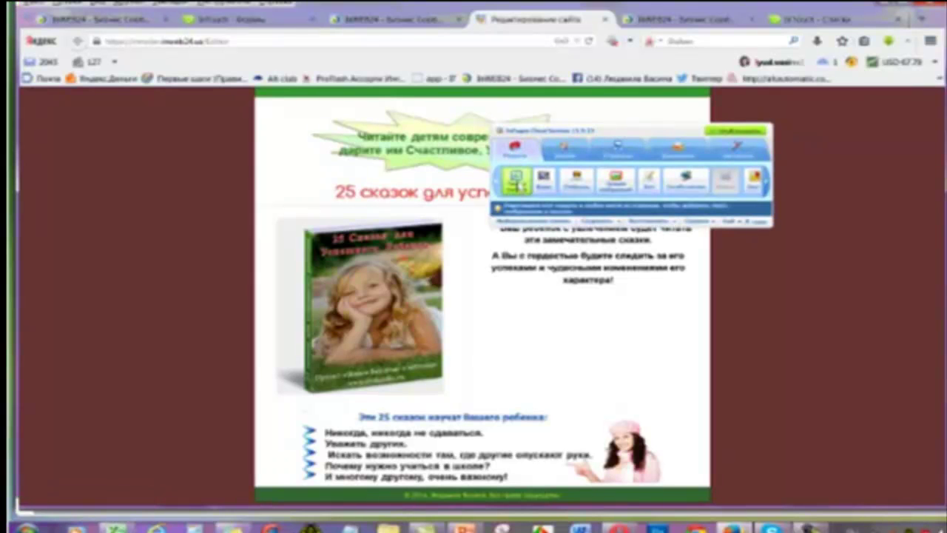
left_click(517, 184)
left_click_drag(517, 184, 556, 332)
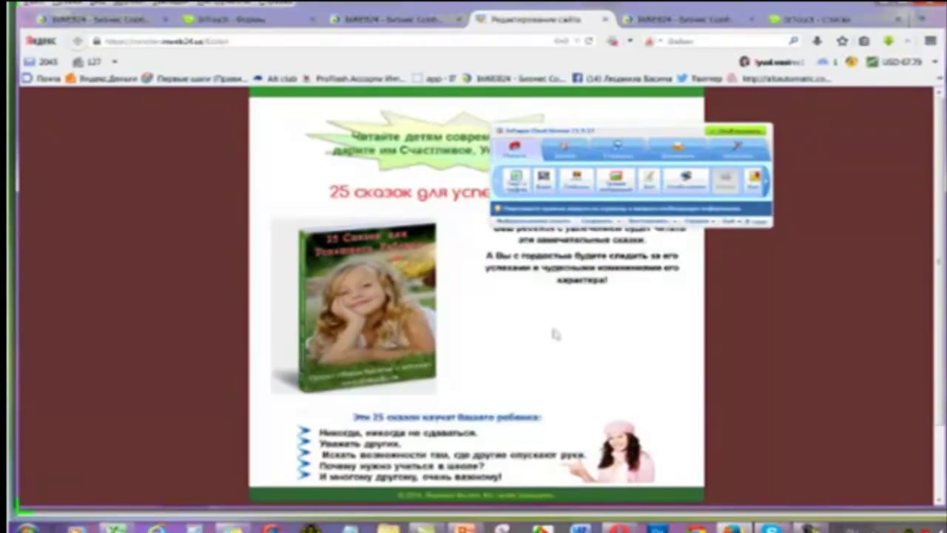
left_click_drag(522, 298, 456, 302)
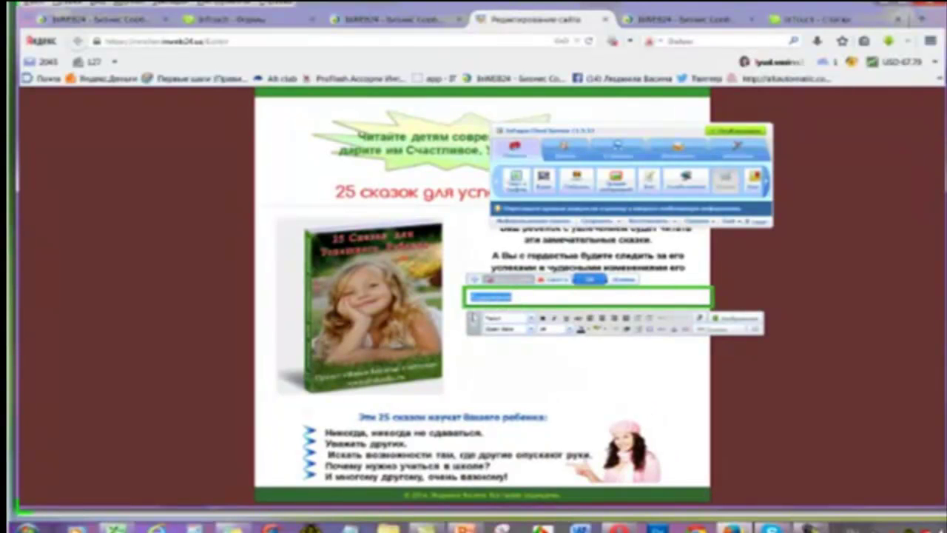
key("BackSpace")
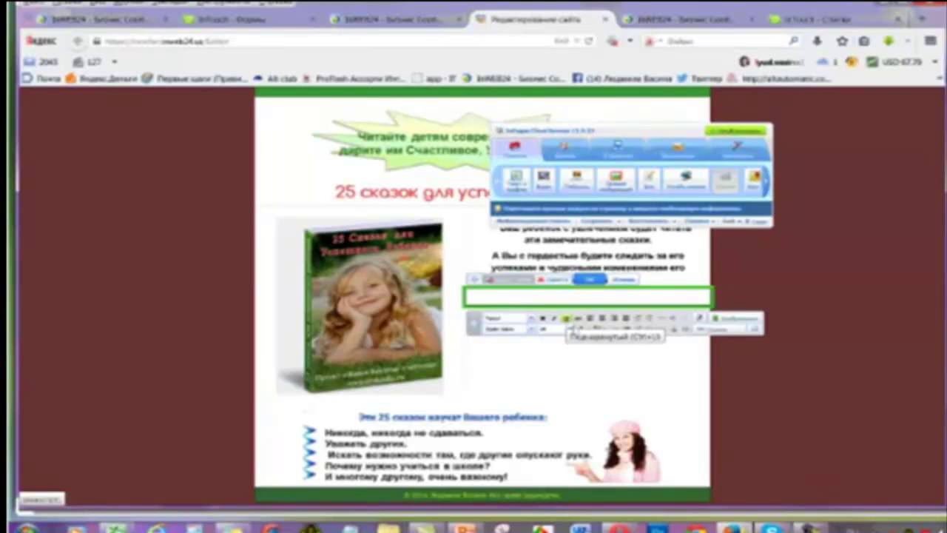
For the empty block's image, search the computer for "стрелки" and select the red down-arrow GIF in the matching Стрелки folder.
left_click(743, 322)
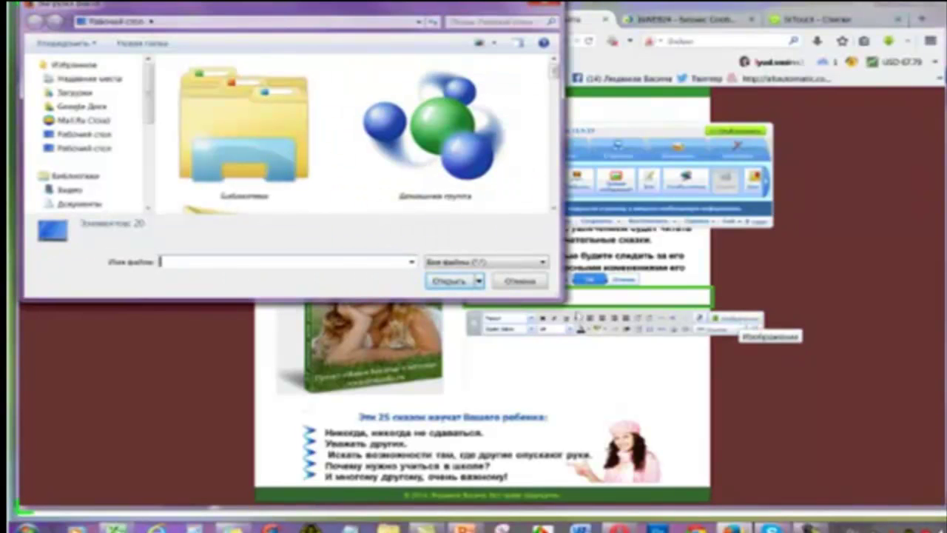
left_click(522, 282)
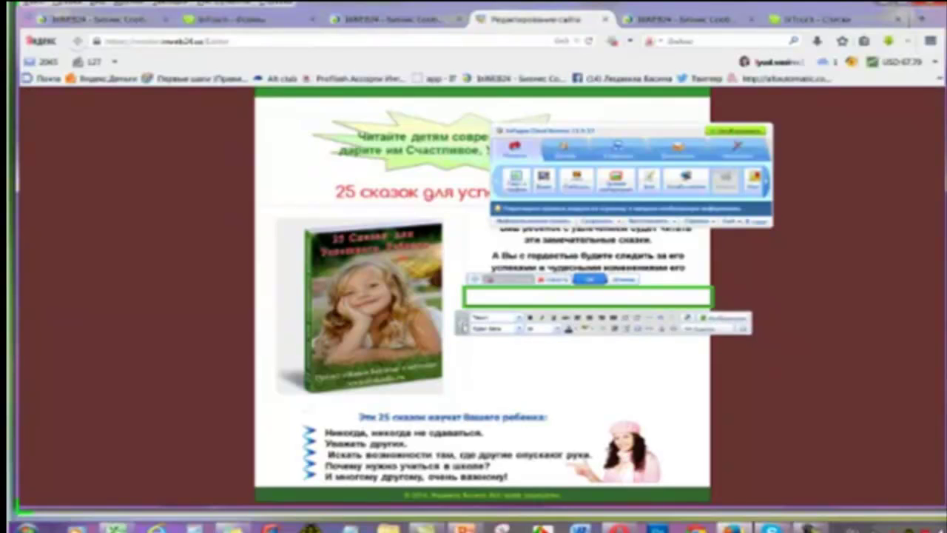
left_click(731, 320)
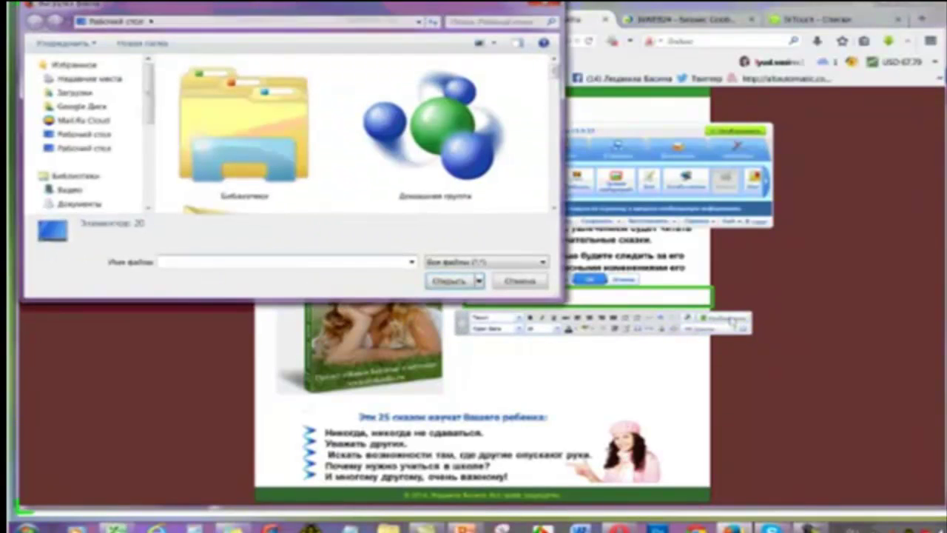
left_click(477, 22)
left_click(477, 37)
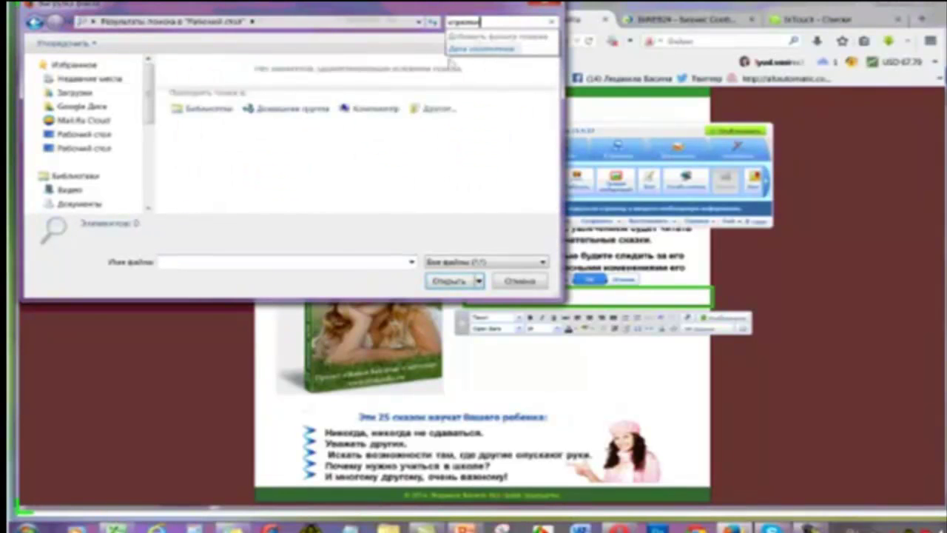
left_click(372, 109)
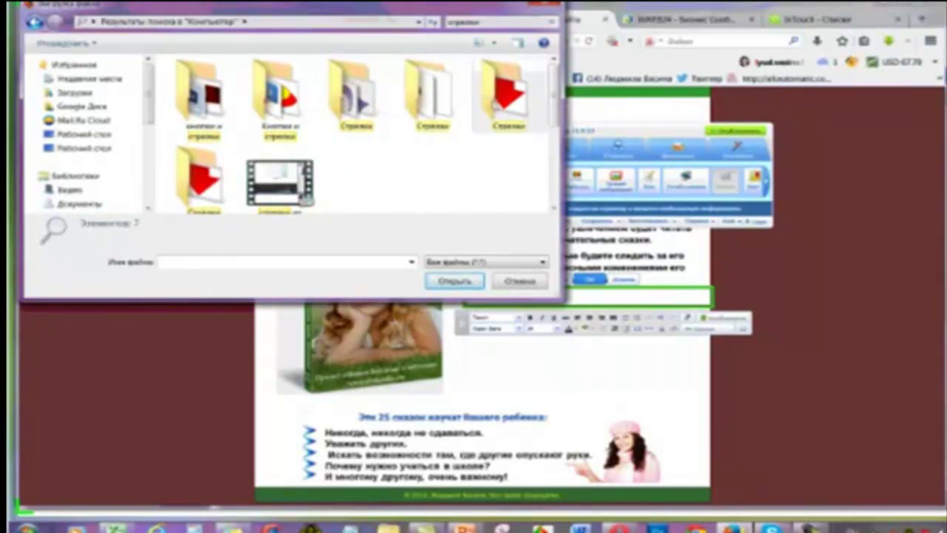
double_click(503, 92)
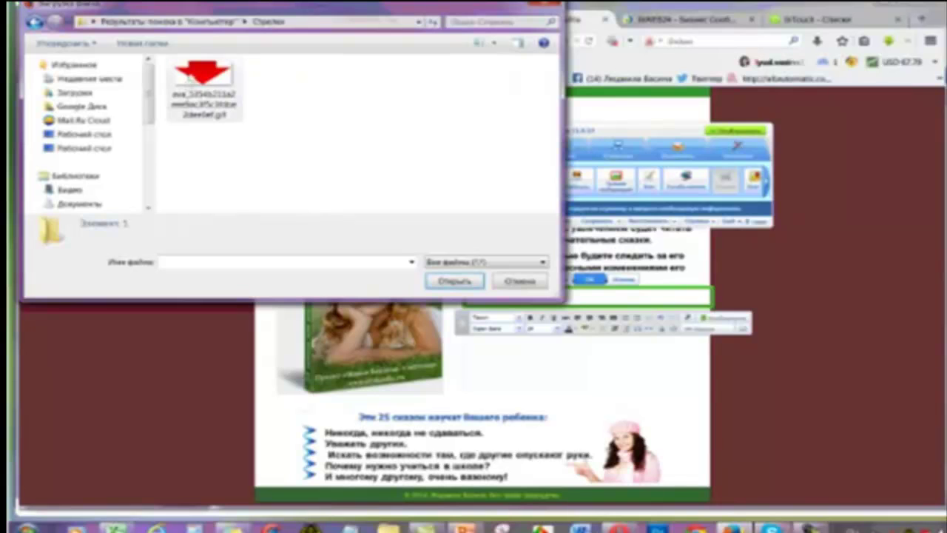
left_click(204, 72)
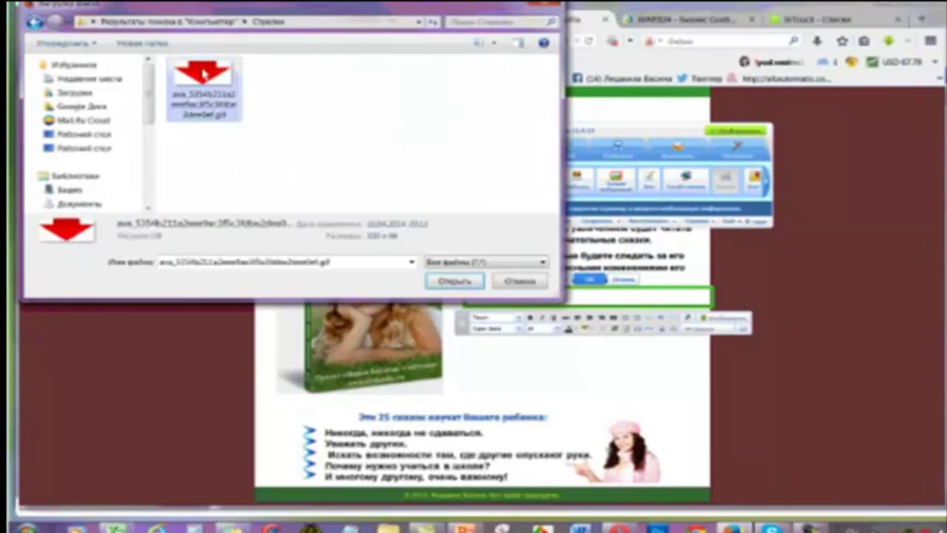